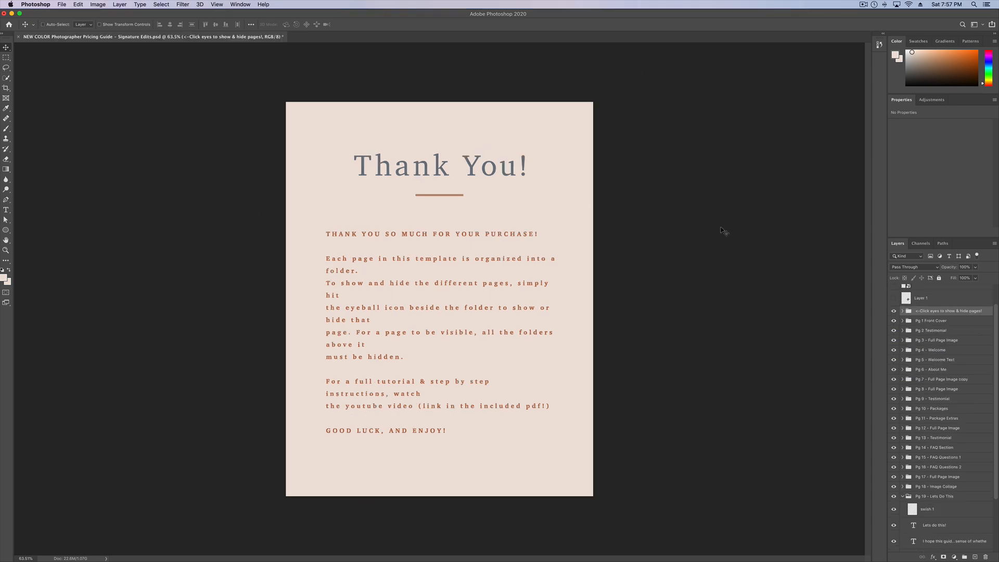
Inspect the font choices for the "Thank You!" heading layer inside the instruction page group, leaving the font as is
left_click(903, 312)
left_click(933, 335)
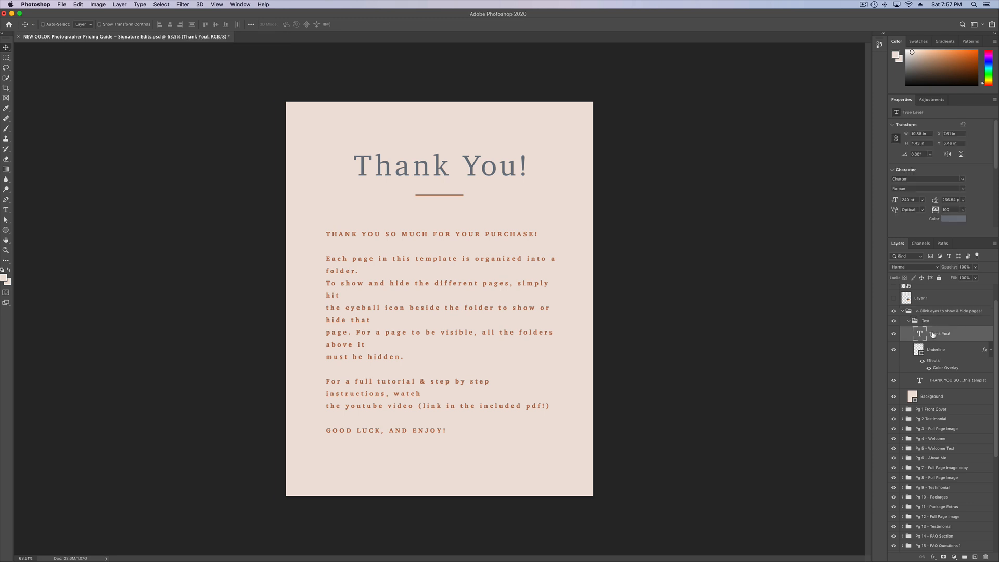
left_click(963, 179)
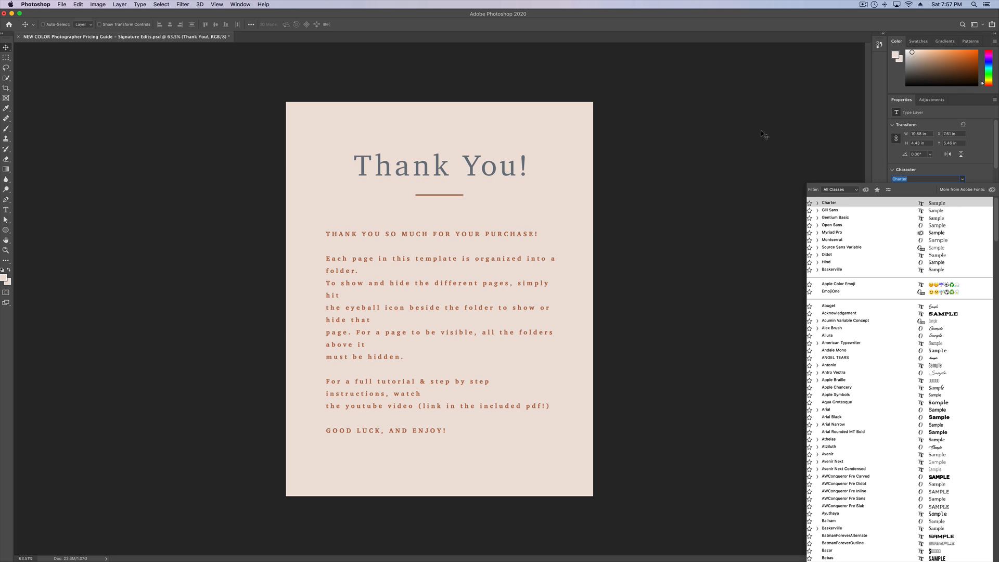
left_click(784, 142)
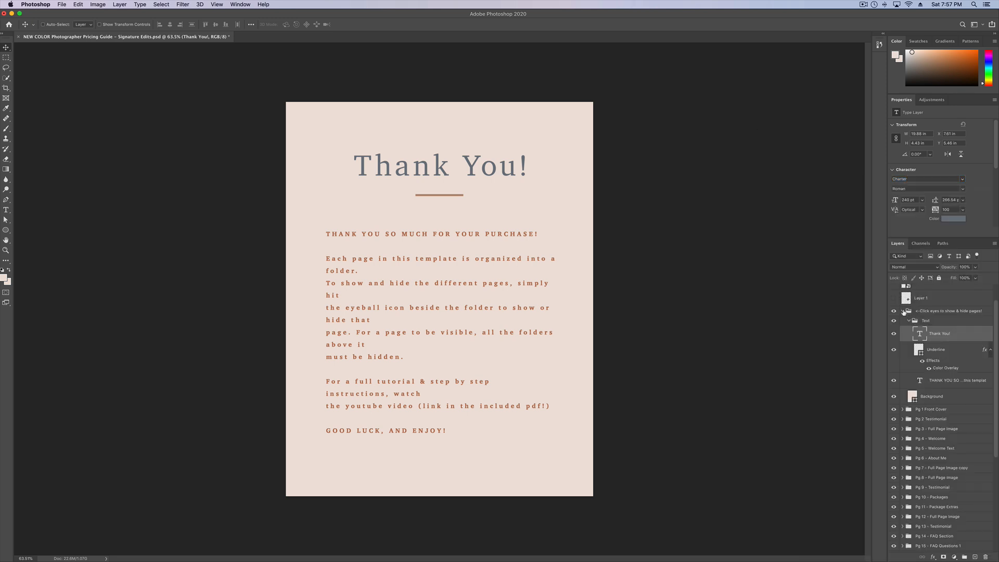
left_click(906, 312)
left_click(903, 311)
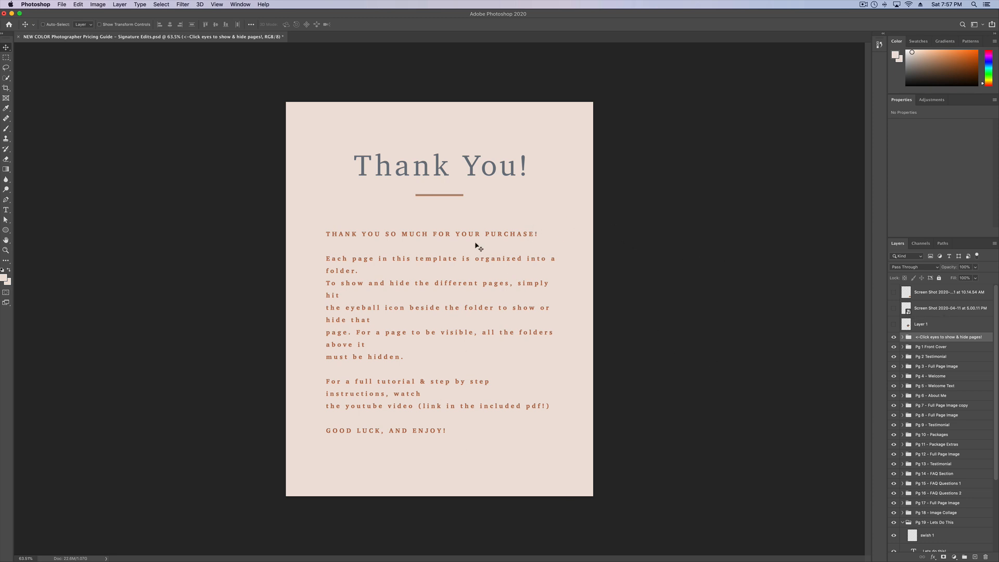
Reset the Essentials workspace to its default layout
key("super+minus")
key("super+equal")
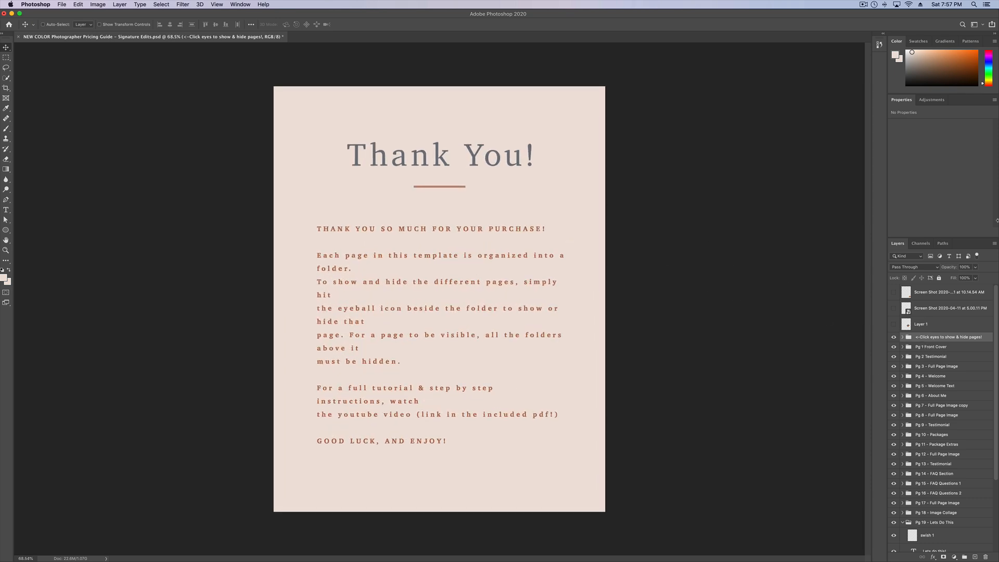
left_click(215, 3)
mouse_move(236, 4)
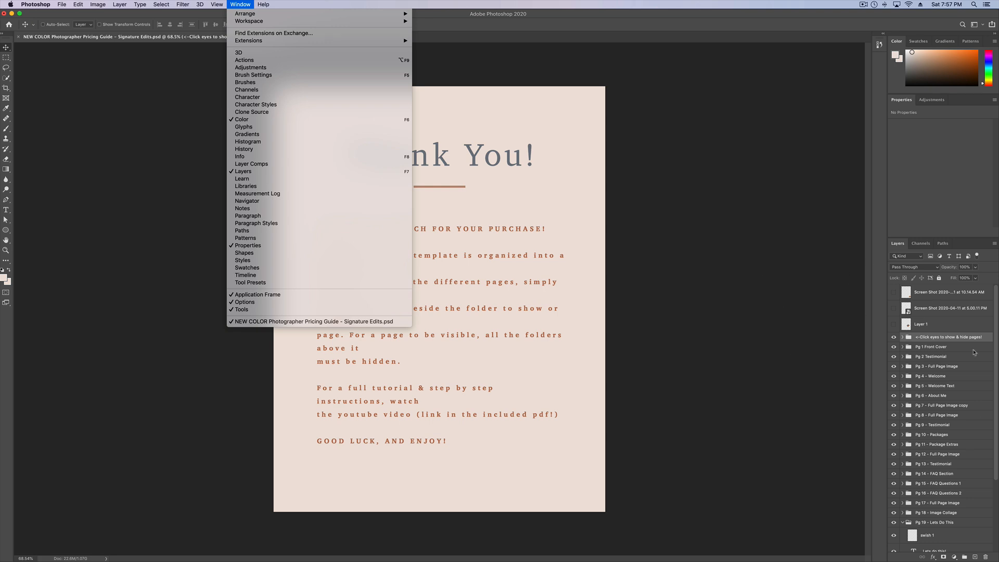
mouse_move(381, 21)
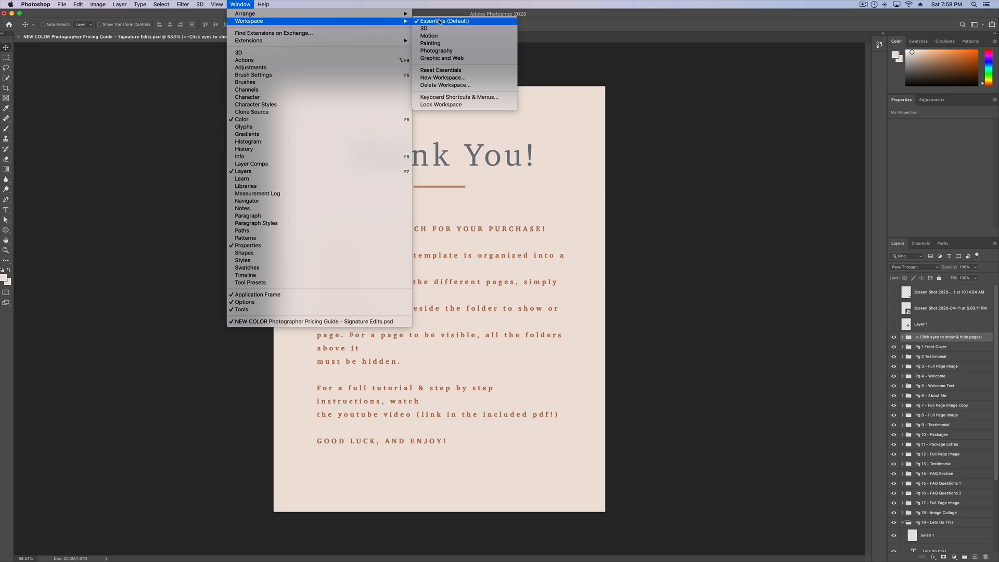
left_click(450, 70)
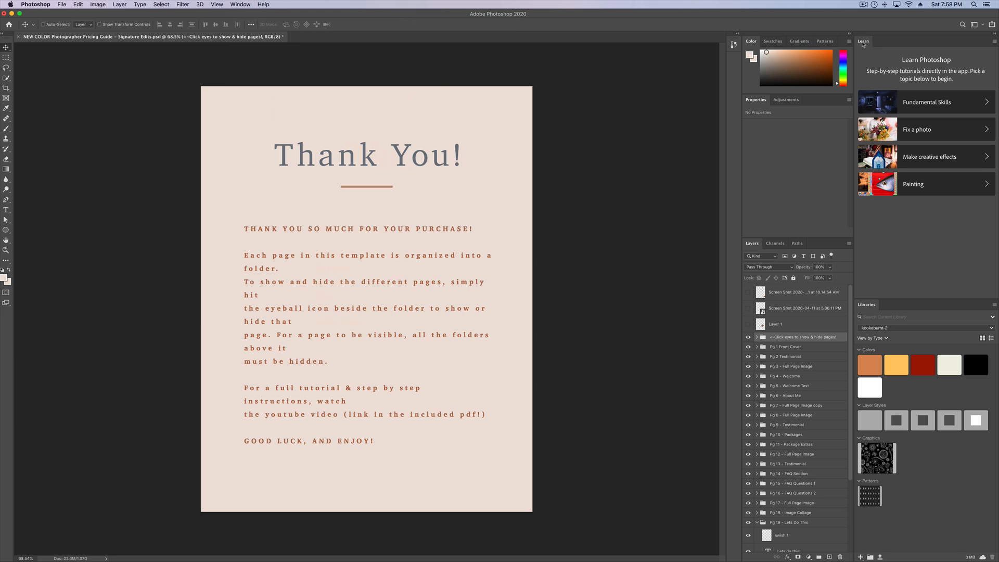
Close the Learn and Libraries panels
right_click(863, 44)
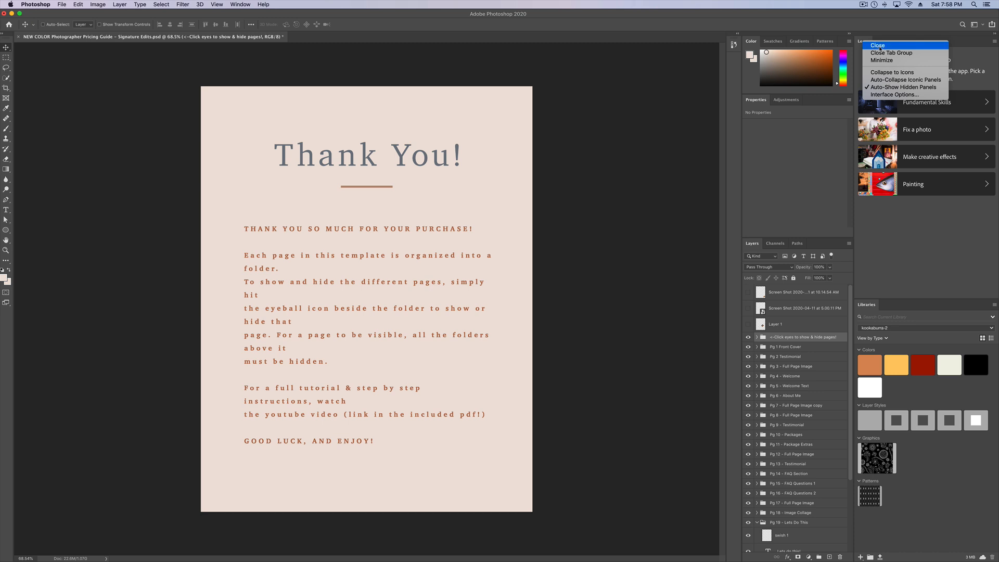
left_click(878, 46)
right_click(920, 44)
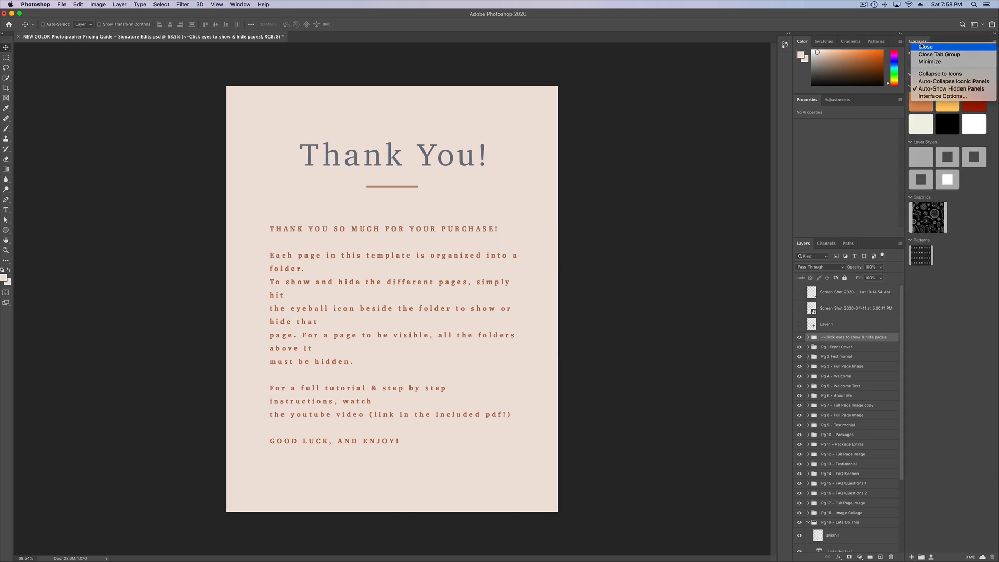
left_click(926, 47)
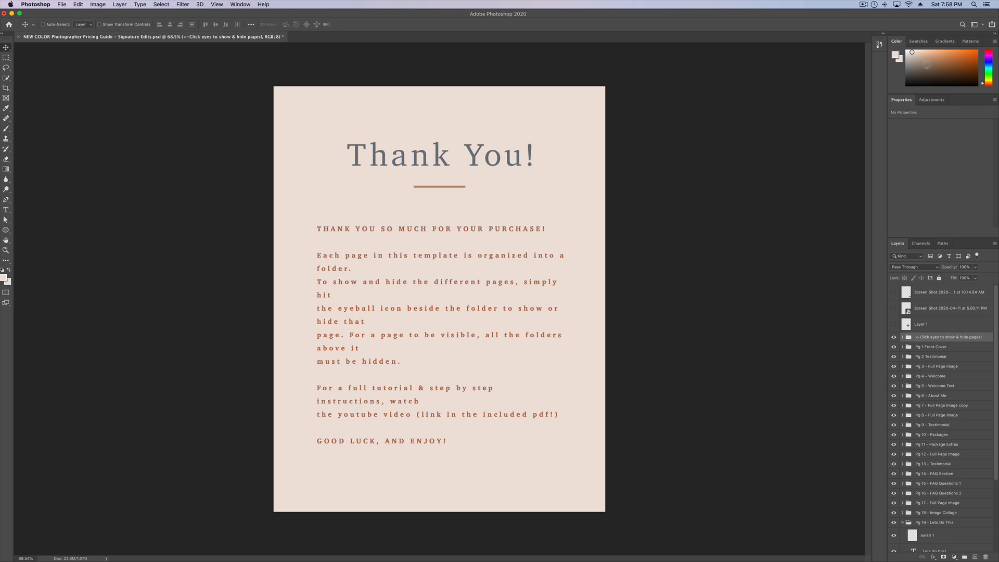
Expand the instruction page group and examine its Text subgroup, including the heading, underline and body text layers
scroll(934, 403, "down", 5)
scroll(934, 404, "up", 5)
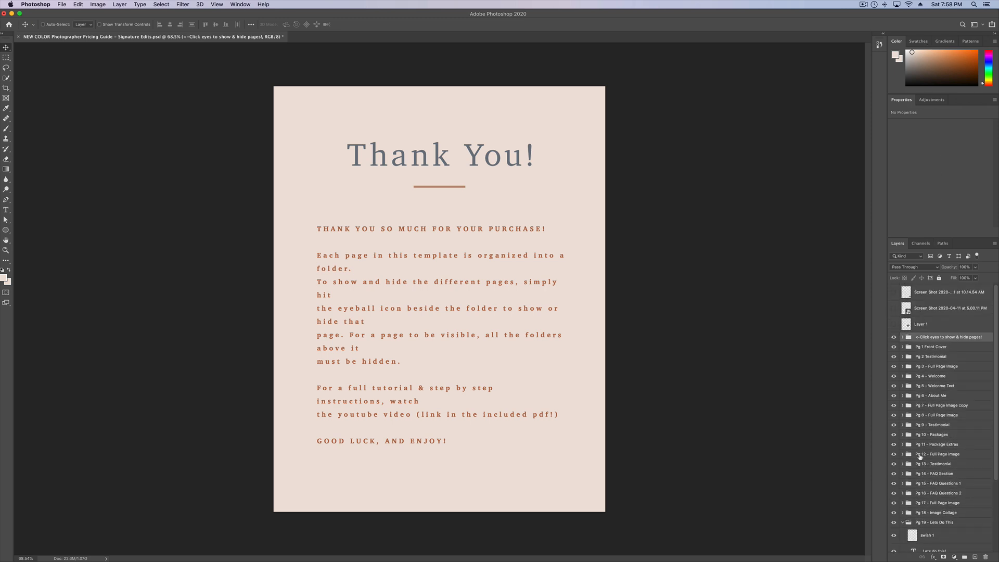
left_click(920, 347)
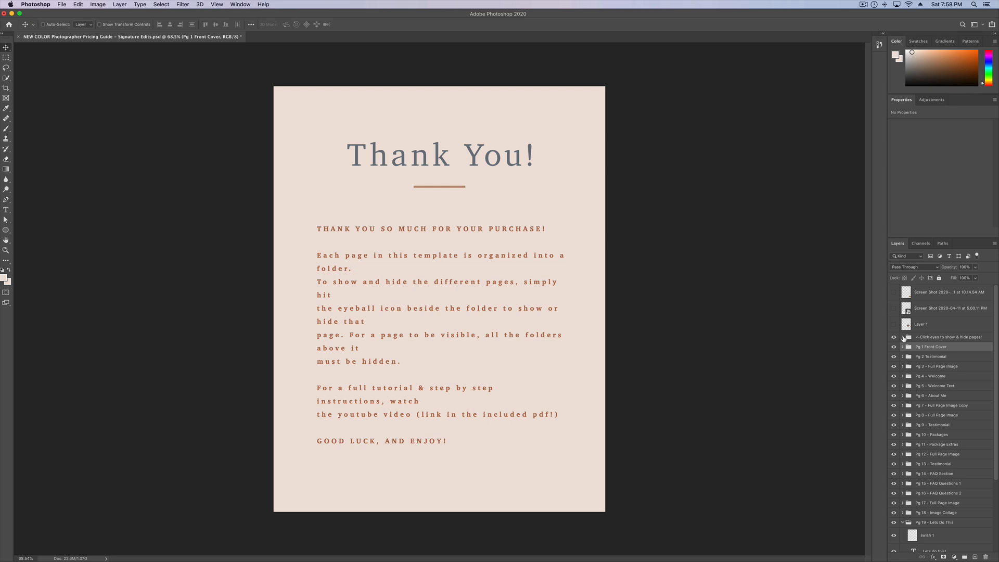
left_click(903, 337)
left_click(934, 351)
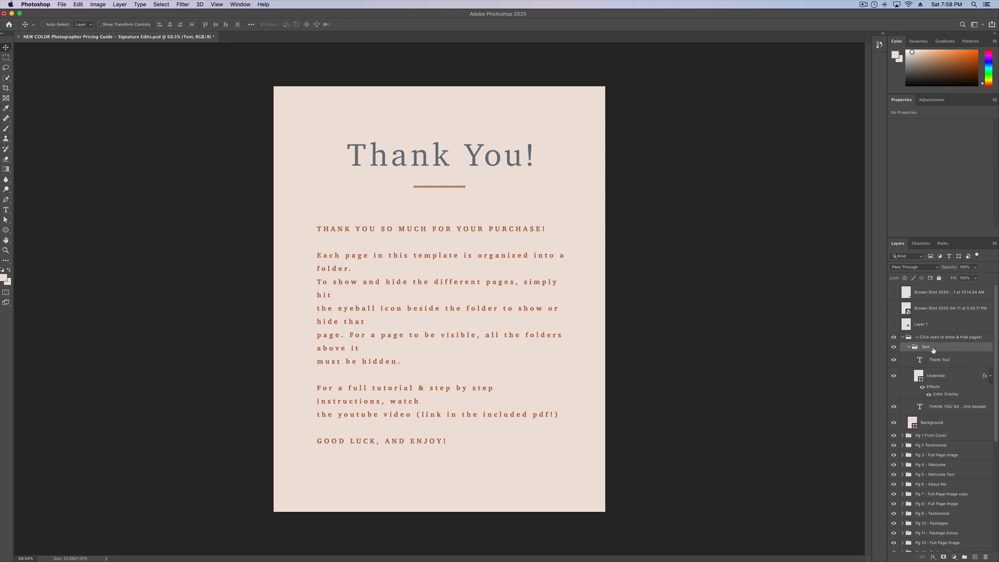
left_click(937, 366)
left_click(947, 376)
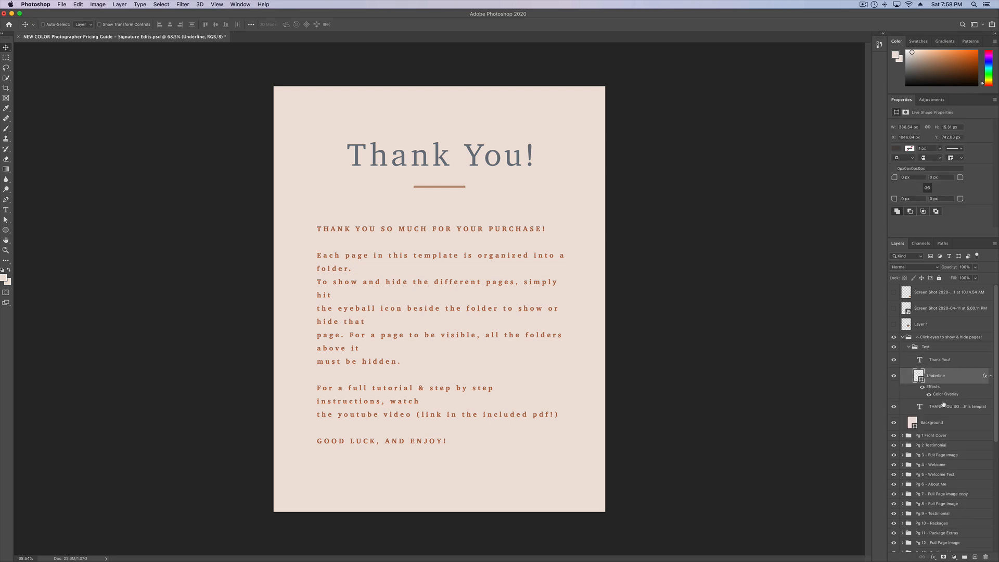
left_click(943, 410)
Toggle the body text and "Thank You!" layers off and on, and collapse the Text and instruction page groups
left_click(895, 407)
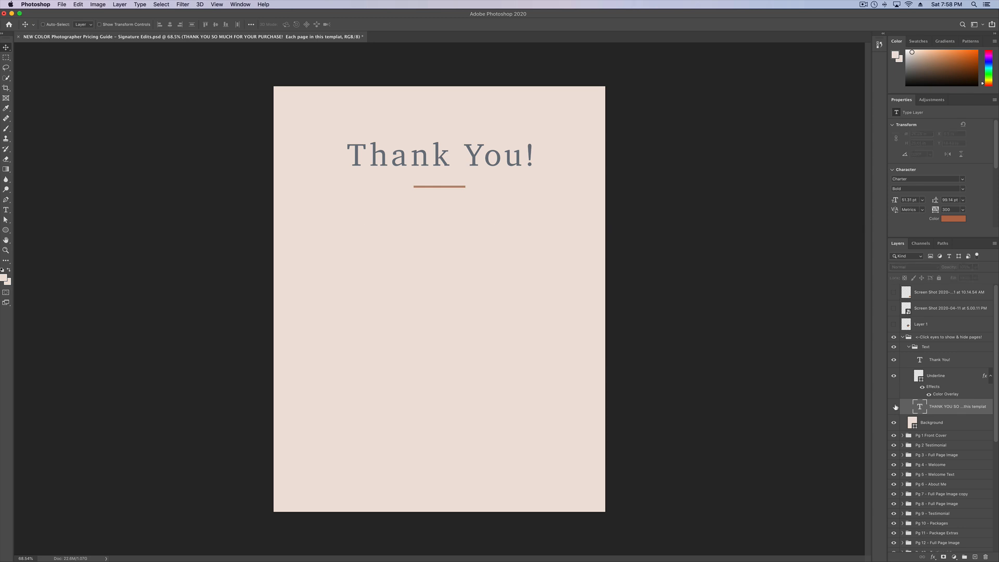
left_click(895, 407)
left_click(895, 361)
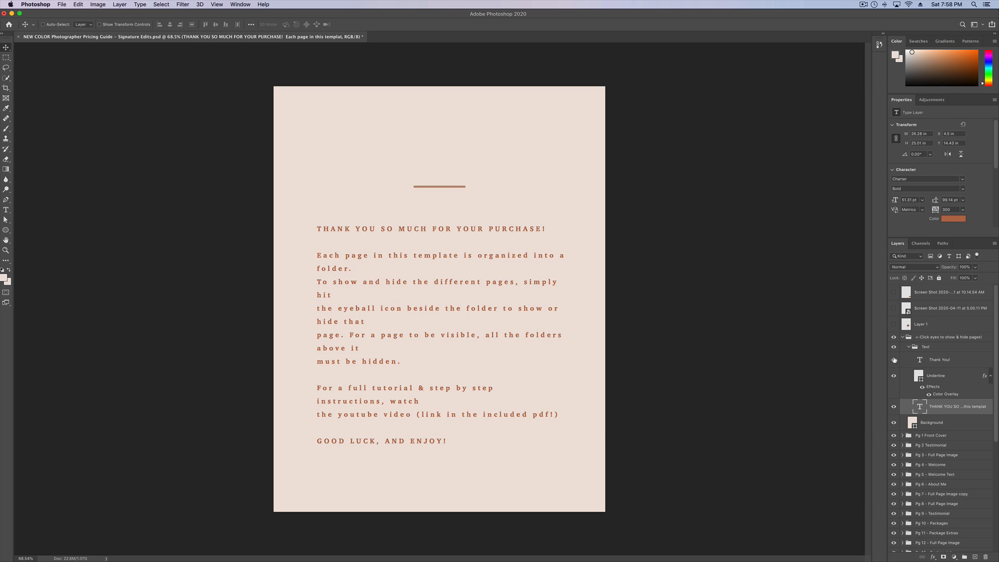
left_click(907, 347)
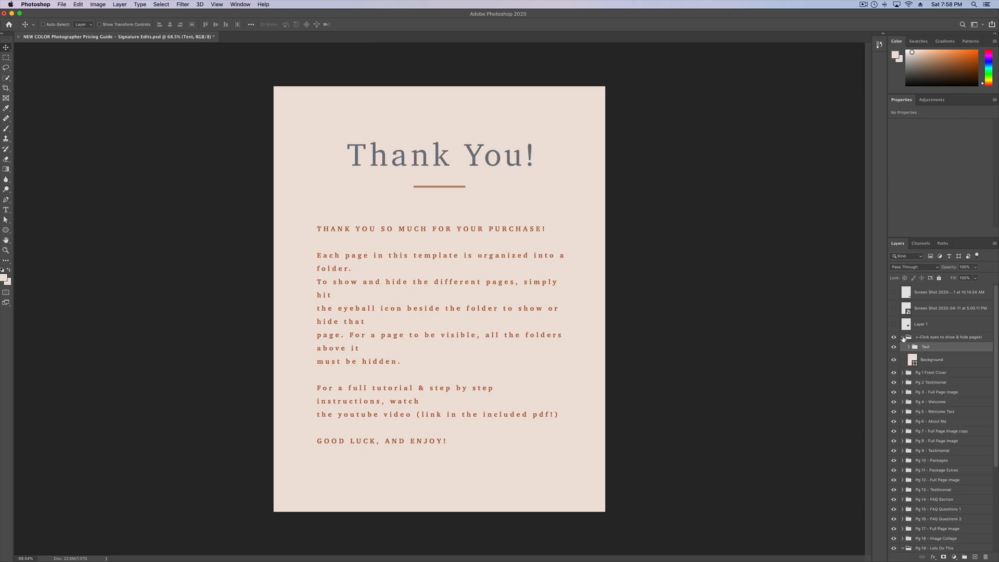
left_click(904, 338)
left_click(903, 338)
left_click(904, 338)
left_click(903, 338)
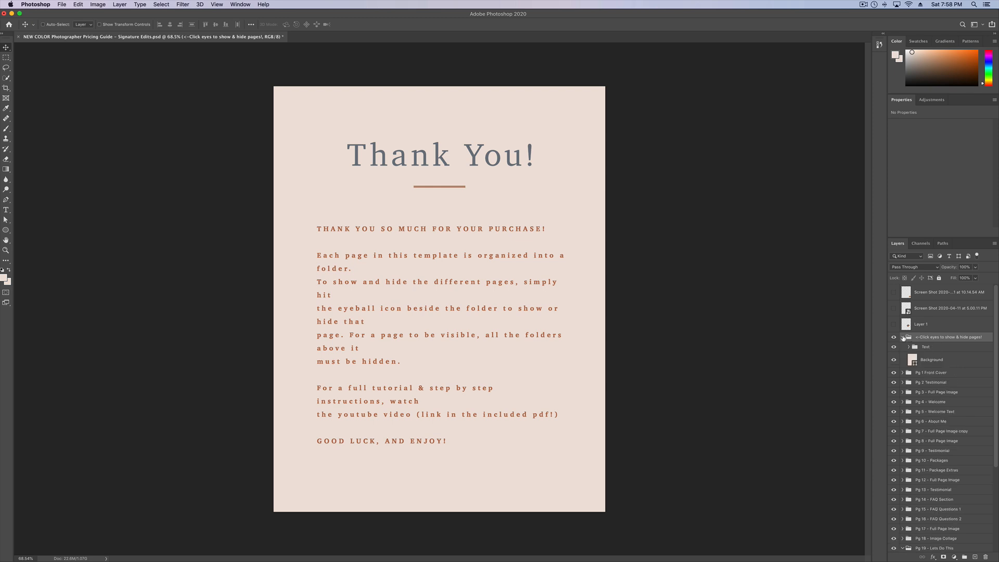
left_click(904, 338)
Preview the first template pages by hiding the instruction page and groups Pg 1 to Pg 5, and show Pg 1 to Pg 5 again
left_click(894, 338)
left_click(894, 348)
left_click(894, 357)
left_click(894, 367)
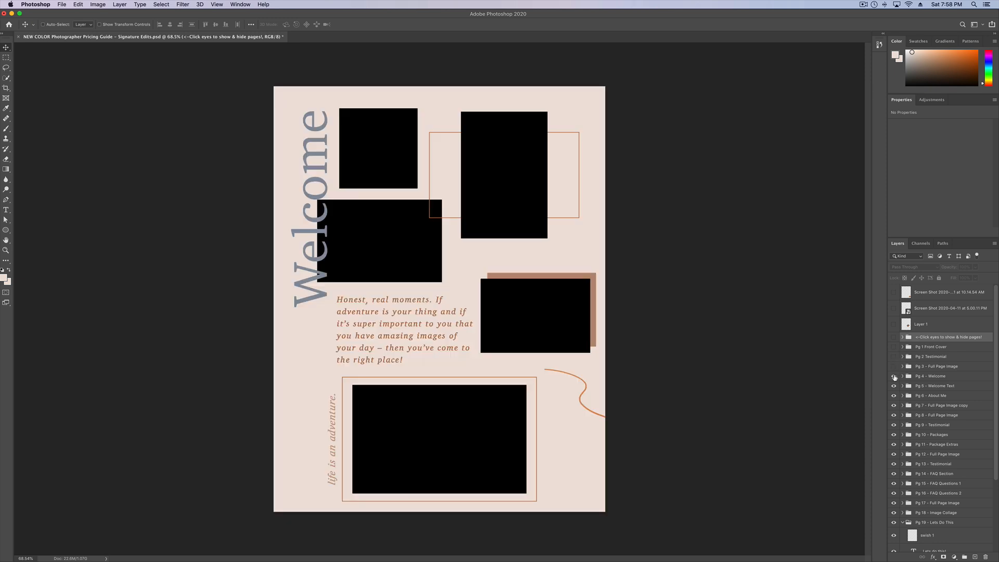
left_click(894, 376)
left_click(894, 386)
left_click_drag(895, 386, 895, 348)
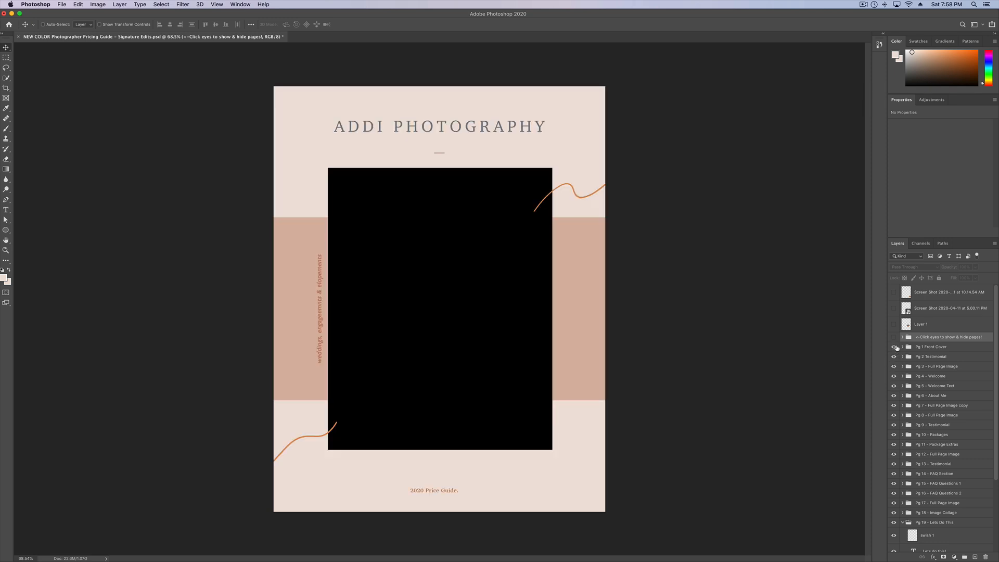
Hide page groups Pg 1 to Pg 8 one by one to preview the pages beneath, and show them and the instruction page again
left_click(895, 348)
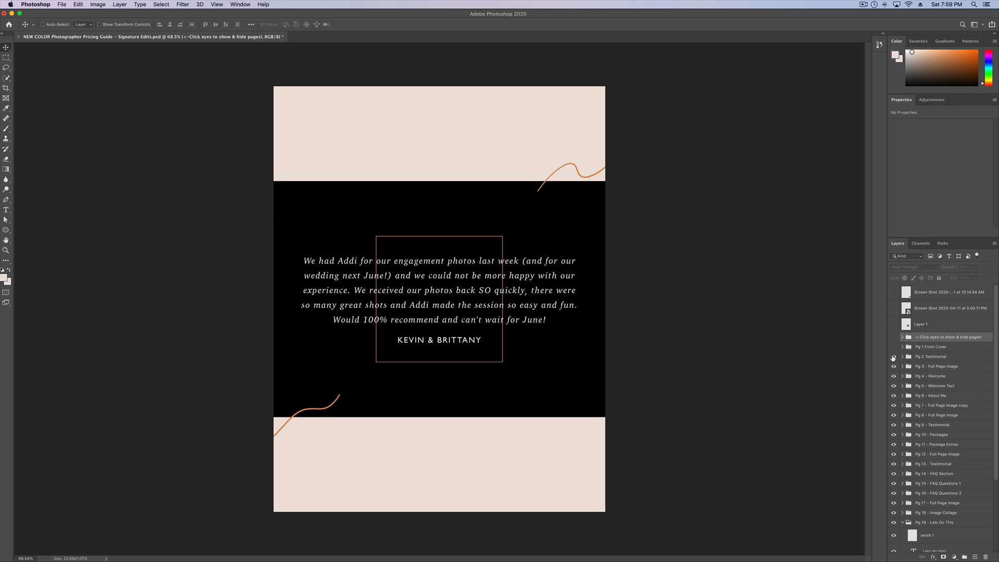
left_click(894, 357)
left_click(893, 366)
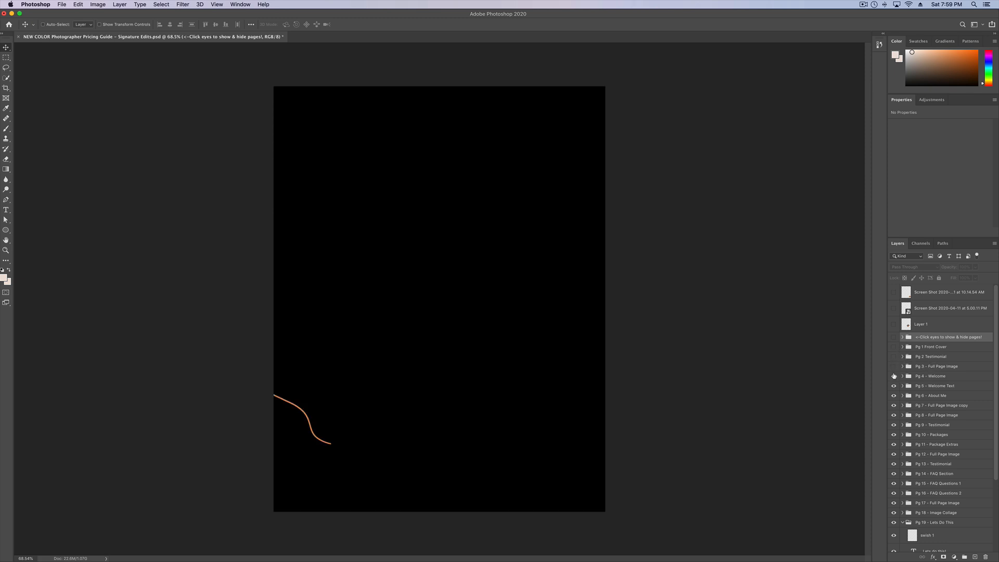
left_click(894, 376)
left_click(894, 385)
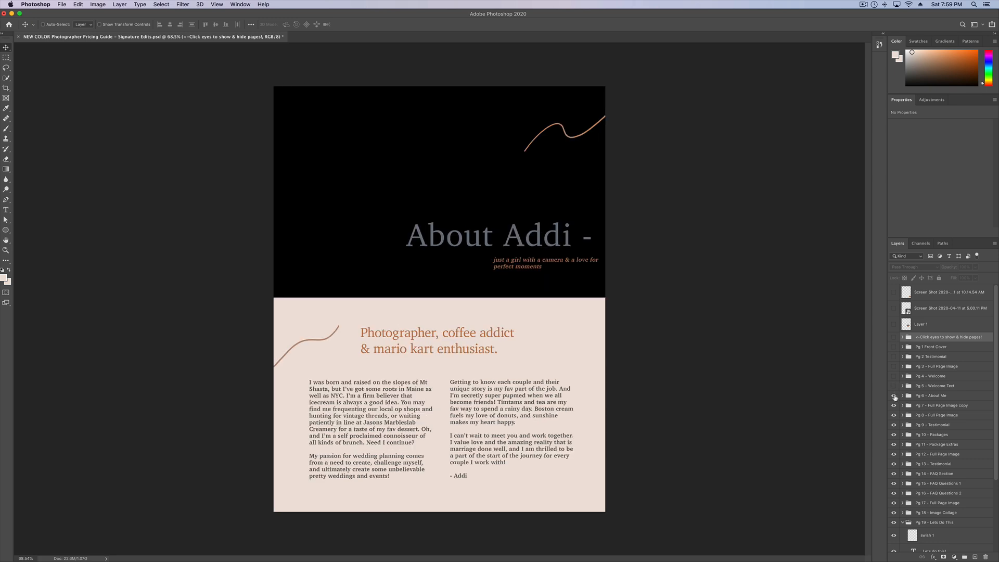
left_click(894, 396)
left_click(894, 405)
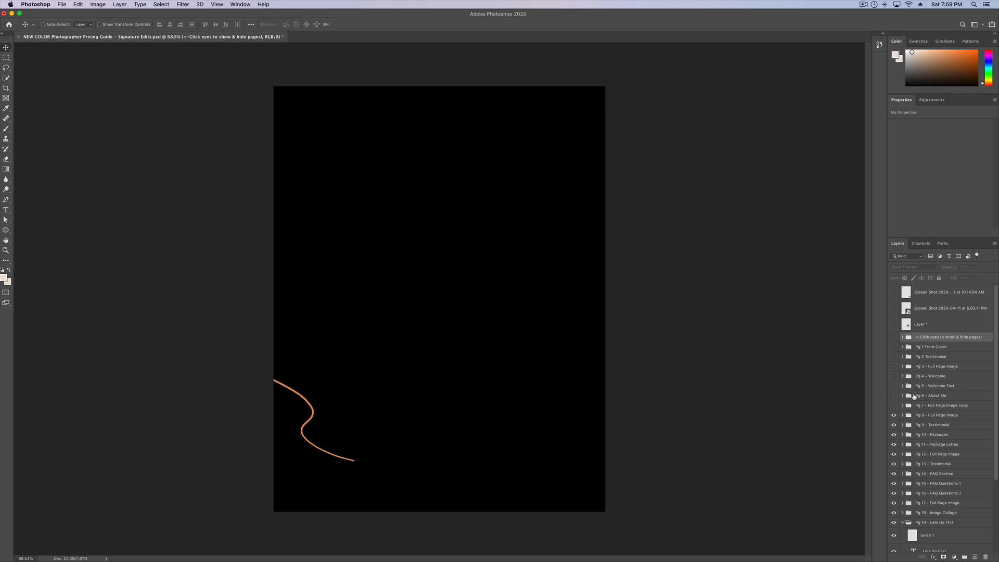
left_click(894, 415)
left_click(908, 427)
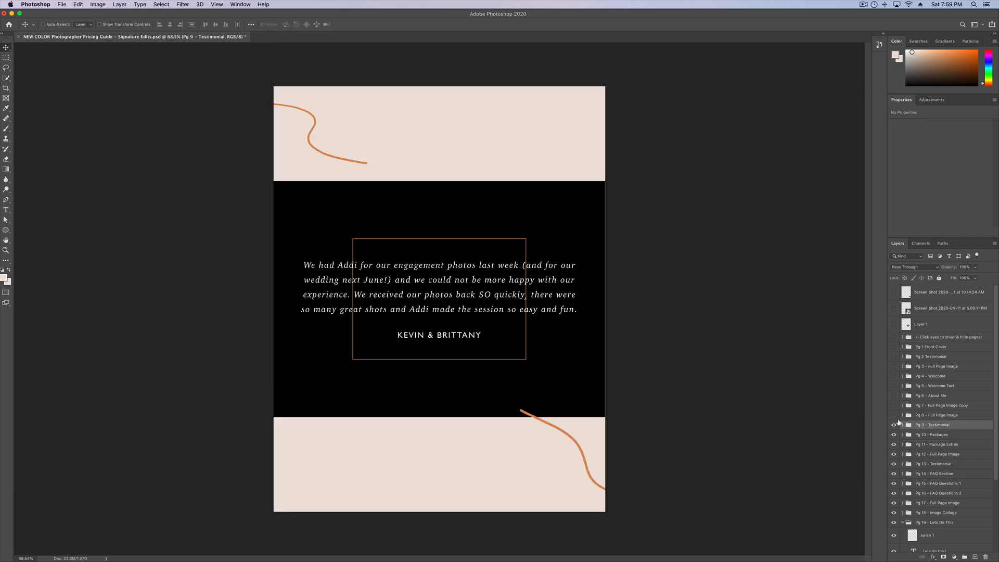
left_click_drag(894, 415, 895, 341)
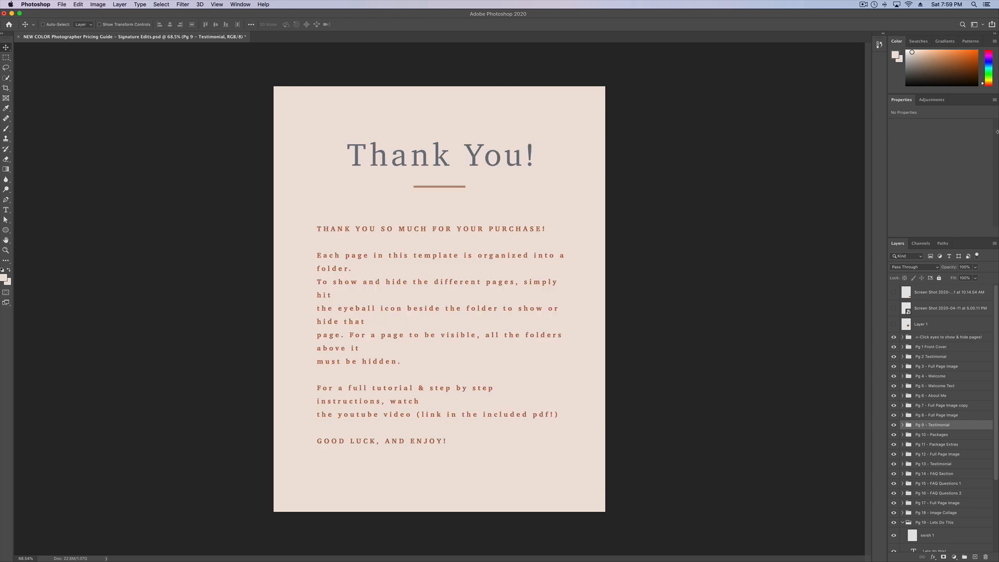
Narrow the Photoshop window and place the Finder window of the Guidebook Images folder beside it
left_click_drag(997, 144, 750, 136)
left_click(800, 51)
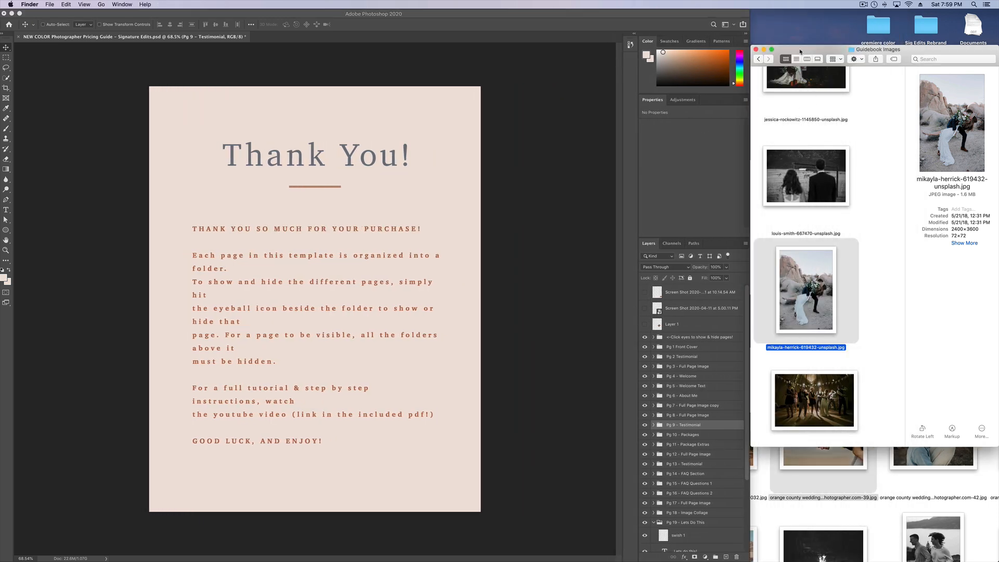
left_click_drag(800, 65, 806, 5)
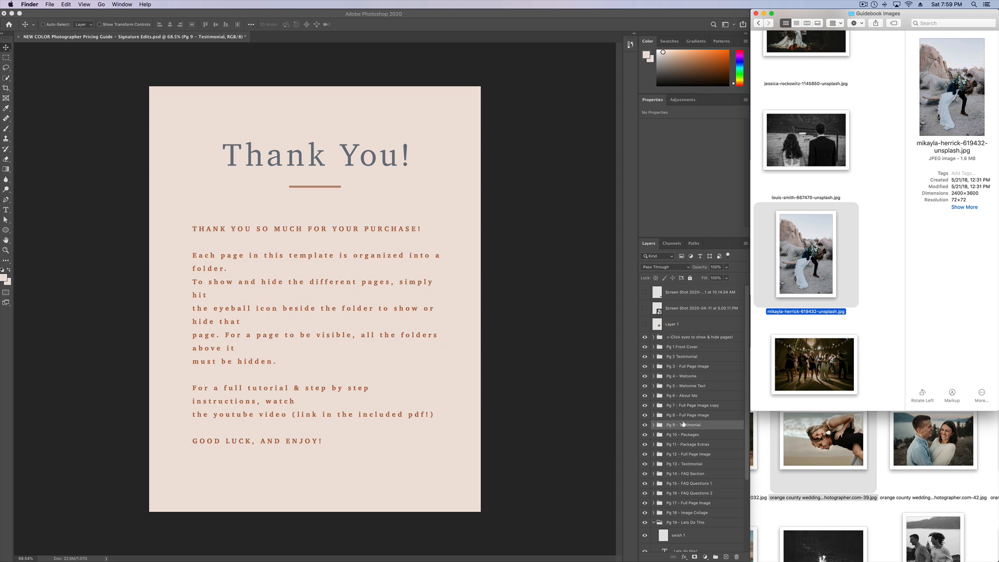
Browse the photos in the Guidebook Images folder and preview several candidates for the pricing guide's pages
scroll(818, 185, "down", 10)
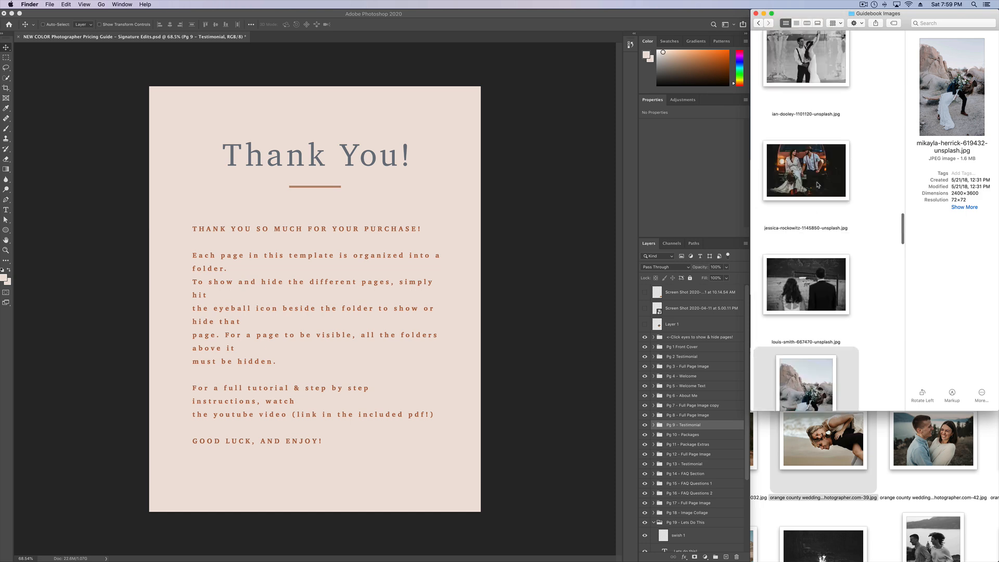
scroll(818, 184, "down", 10)
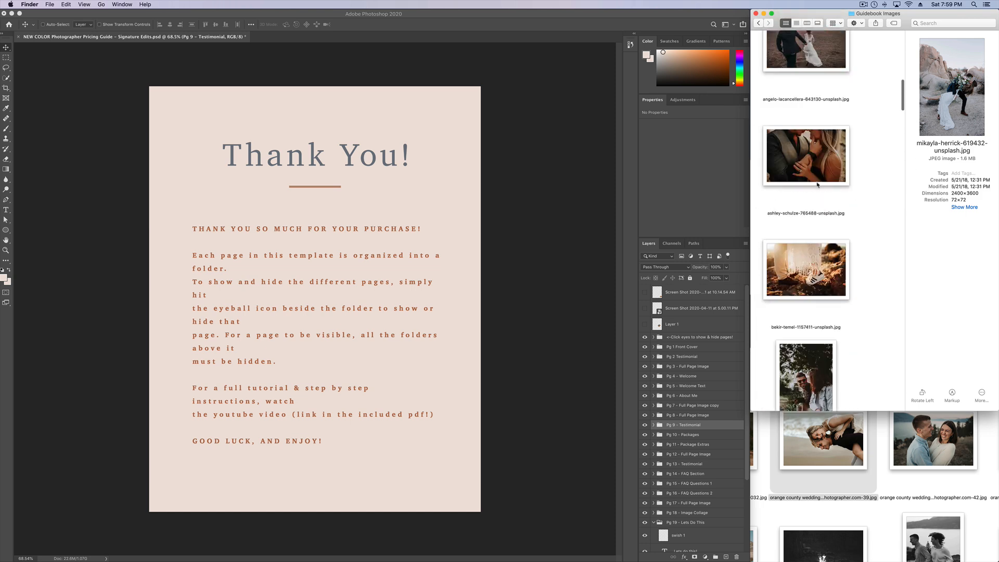
scroll(829, 169, "down", 6)
scroll(828, 169, "up", 7)
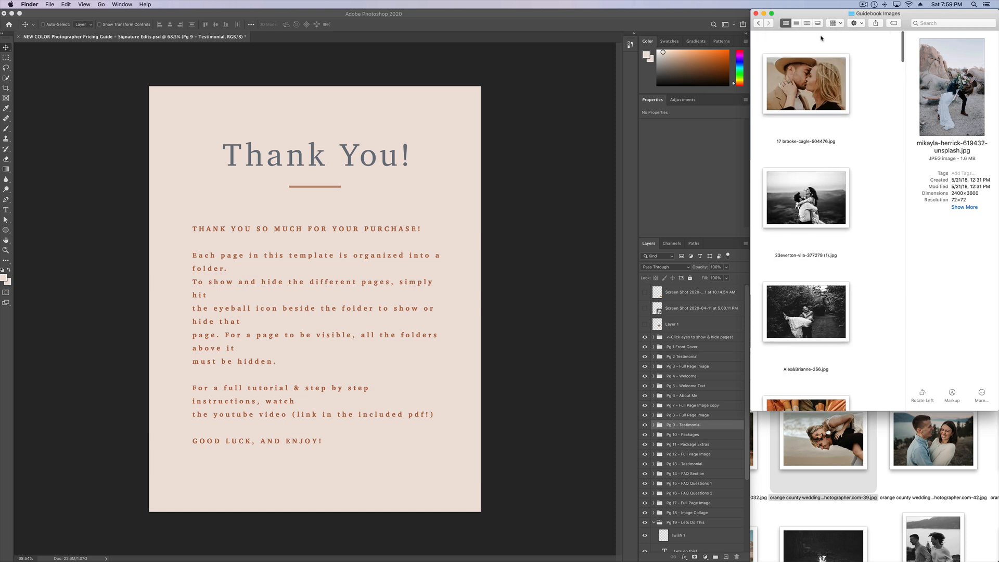
left_click(824, 83)
scroll(817, 156, "down", 5)
left_click(808, 218)
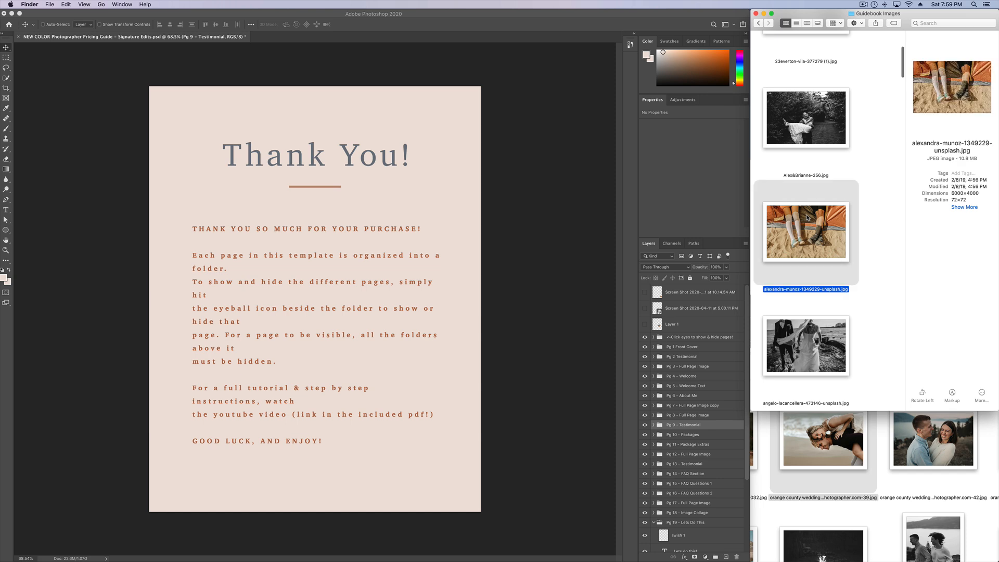
scroll(808, 217, "down", 8)
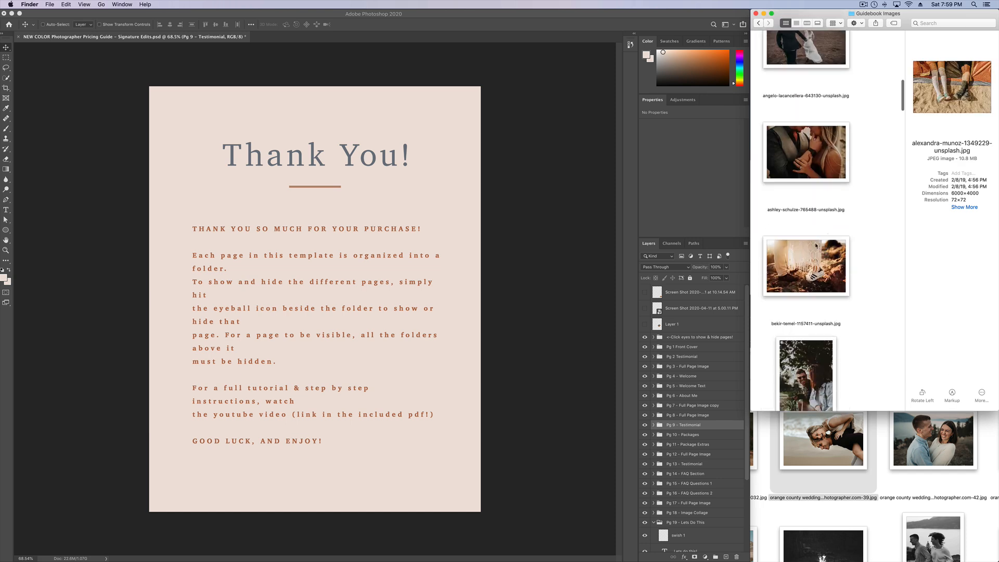
left_click(807, 375)
scroll(807, 375, "down", 7)
scroll(781, 292, "down", 5)
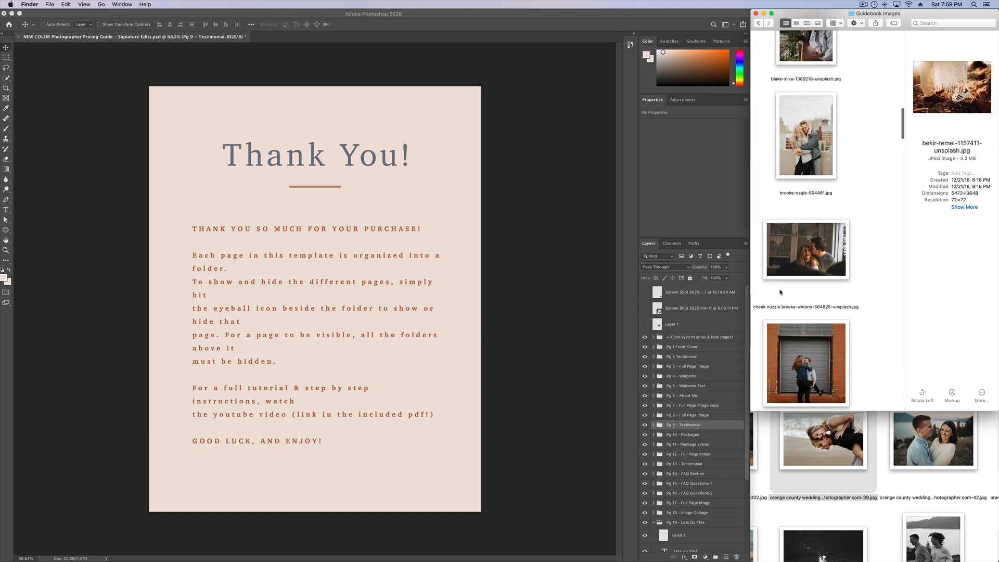
scroll(816, 168, "down", 15)
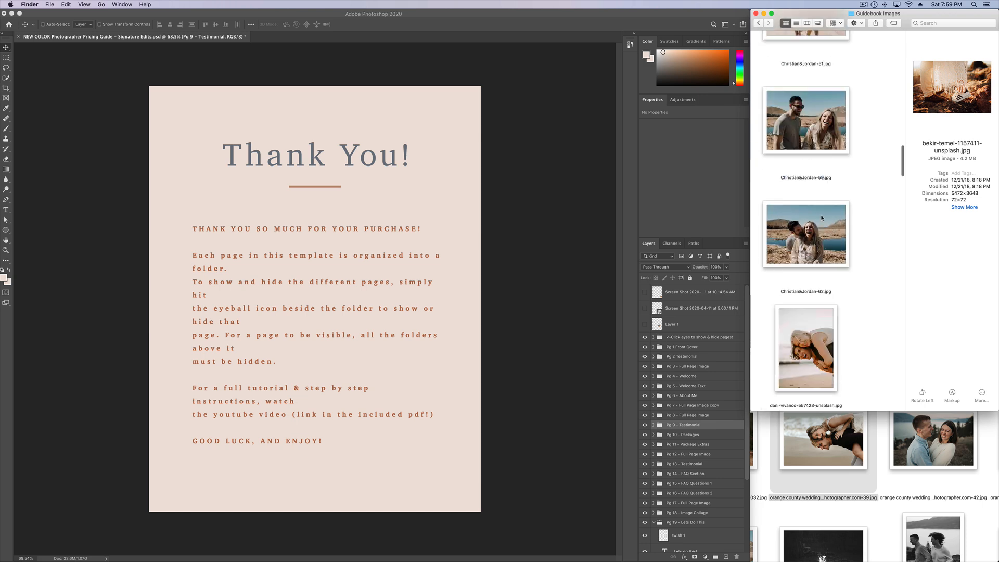
left_click(807, 165)
left_click(787, 298)
scroll(785, 299, "down", 5)
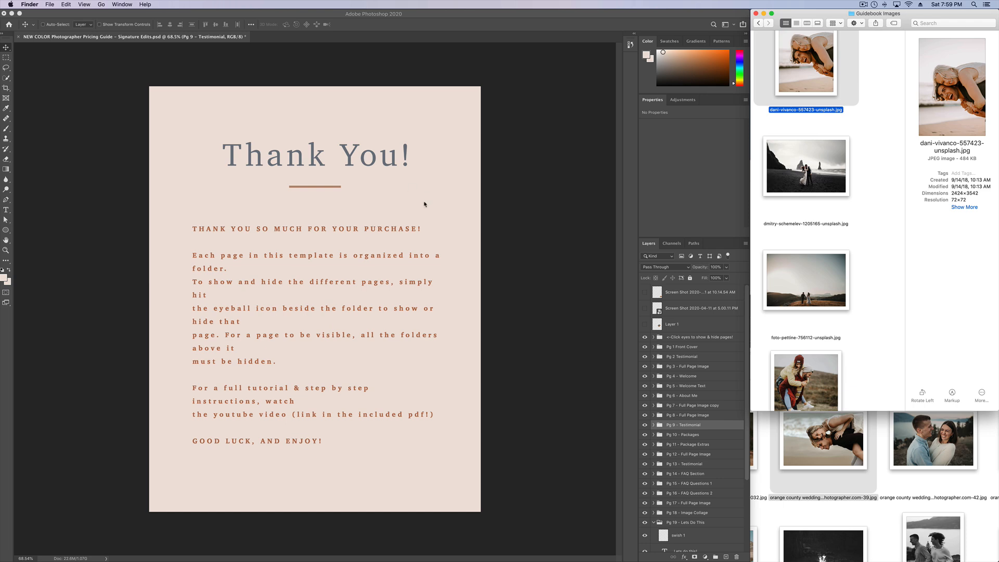
scroll(796, 194, "down", 15)
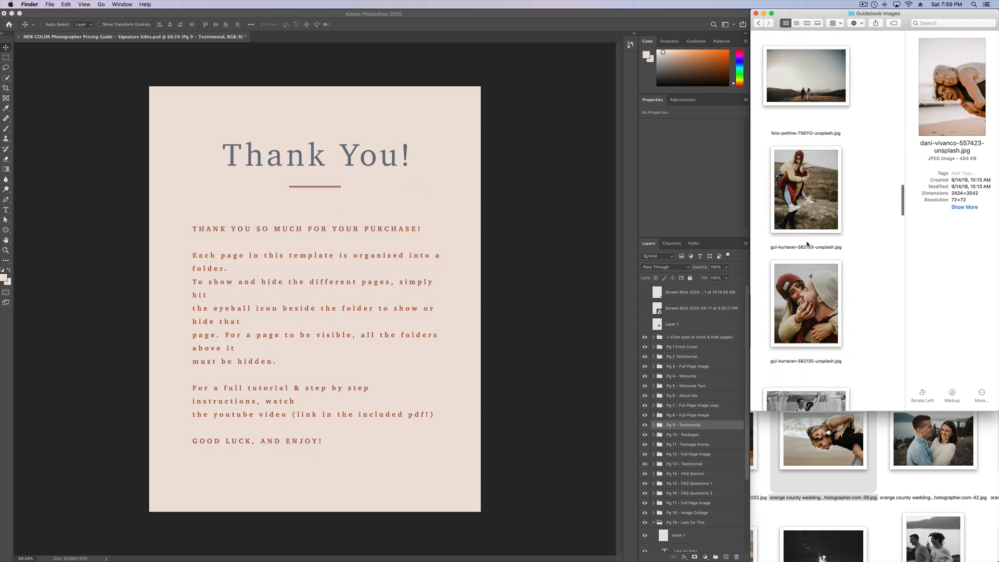
scroll(807, 244, "up", 20)
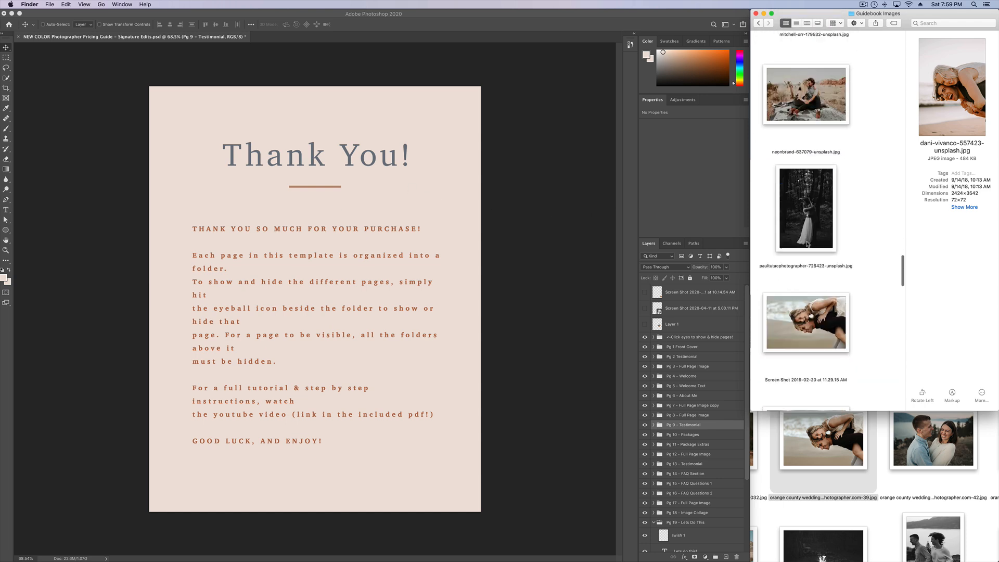
scroll(807, 243, "up", 5)
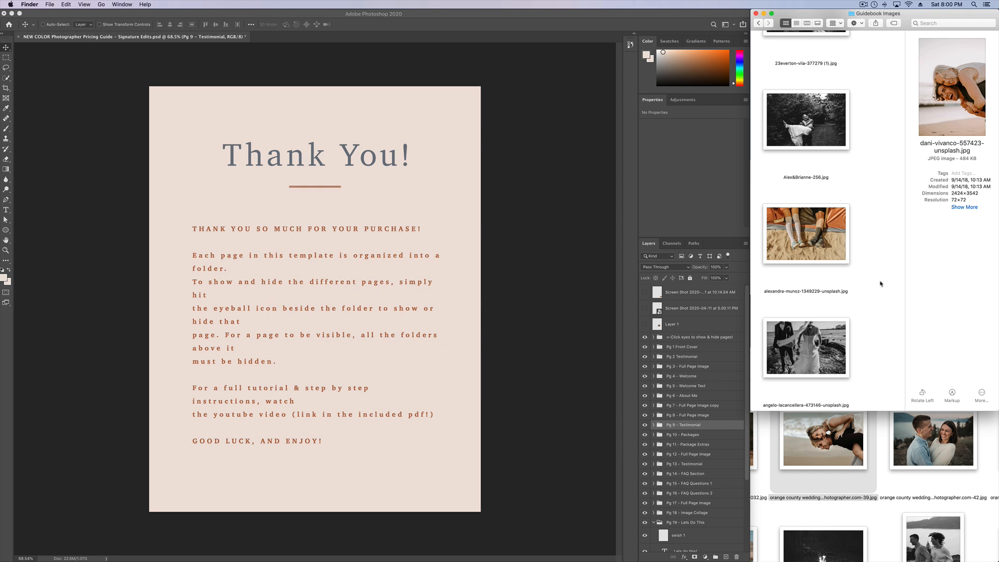
left_click(714, 338)
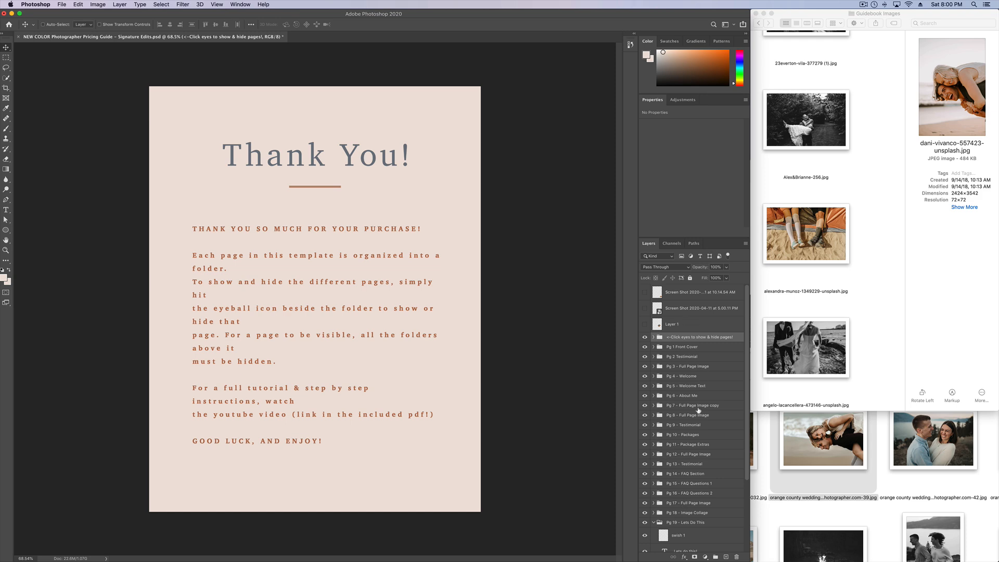
scroll(850, 301, "up", 5)
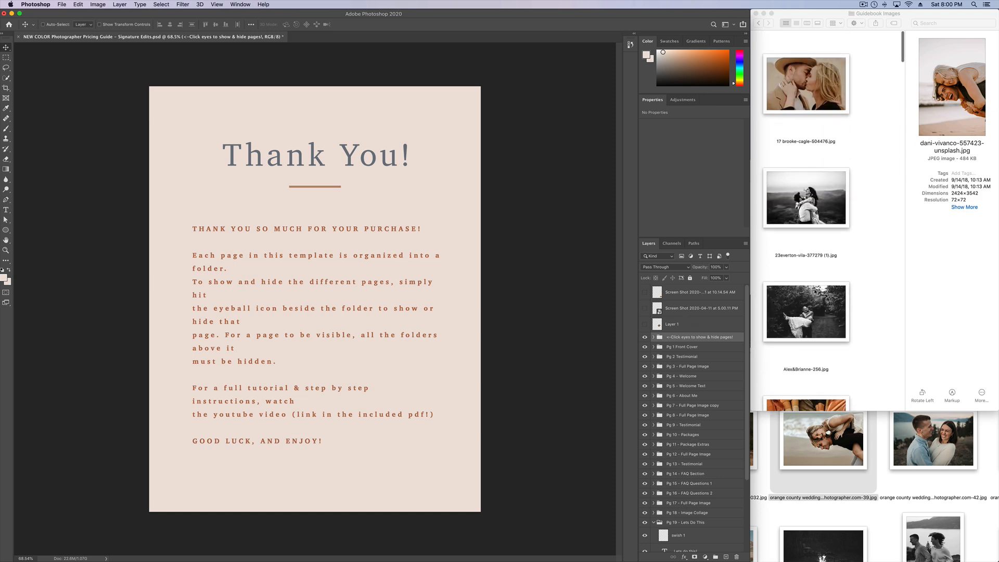
Save the template as a new Photoshop file named "RYans Guide.psd" in the Downloads folder, keeping its layers
left_click(698, 376)
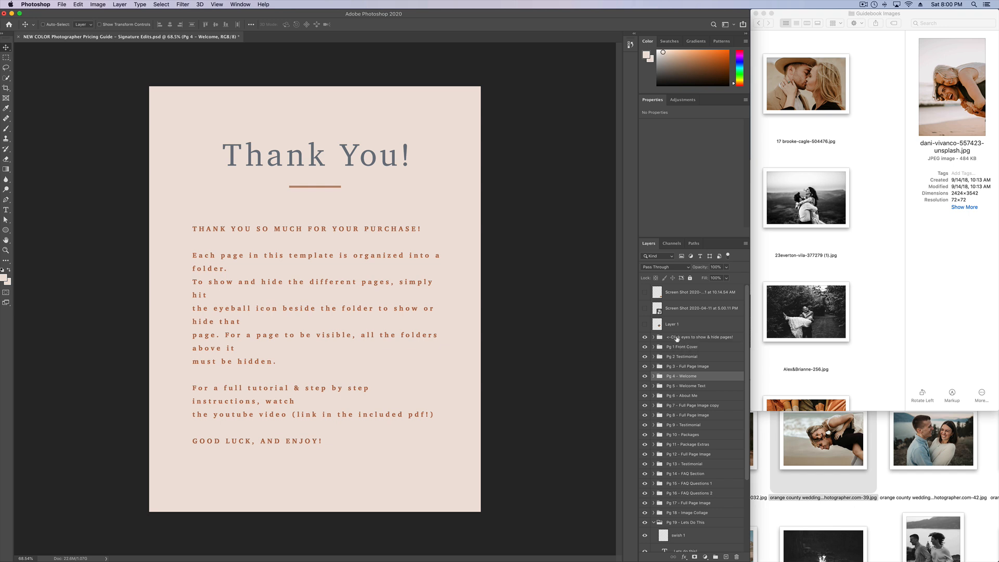
key("super+shift+s")
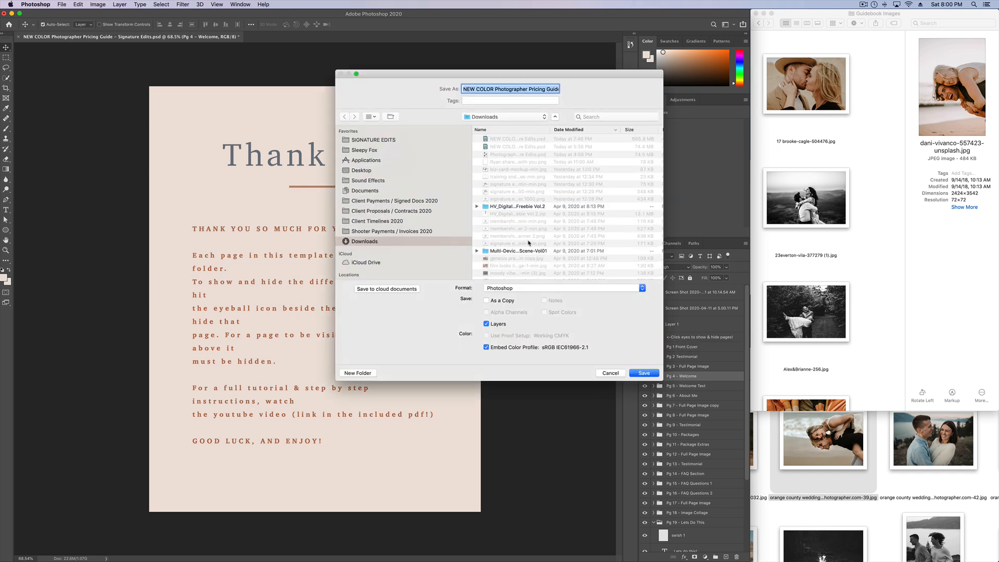
type("RYans Guide.psd")
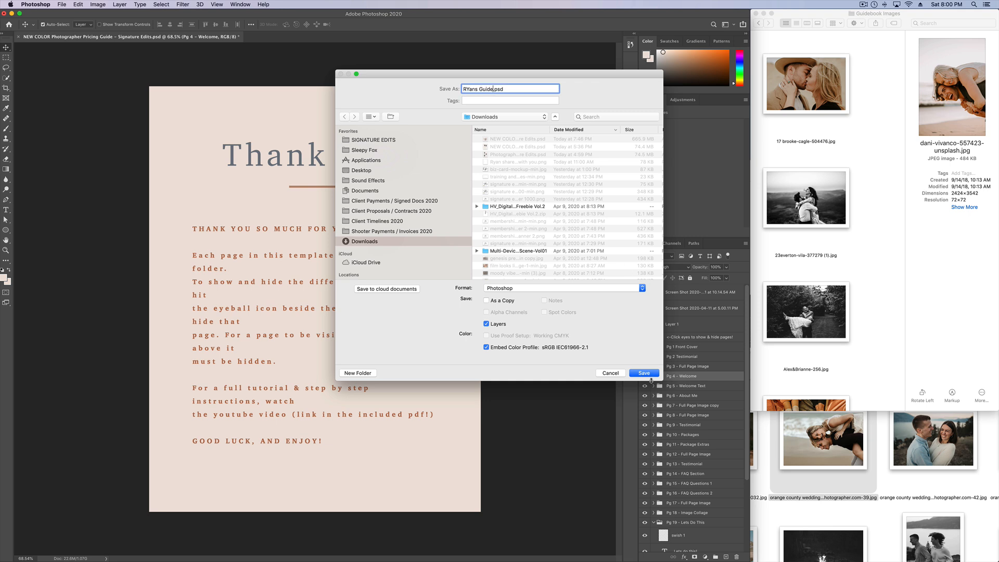
left_click(649, 375)
left_click(594, 255)
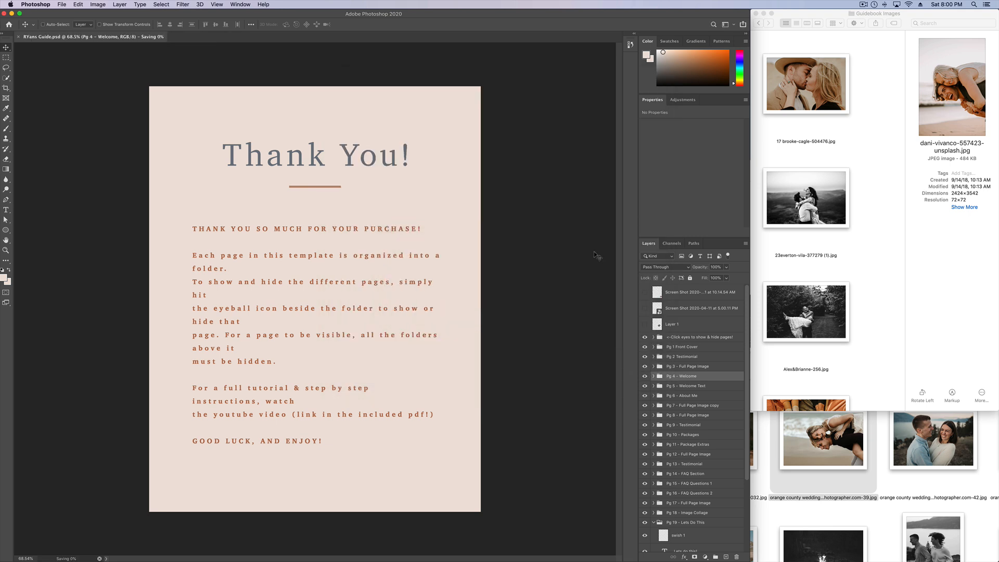
Delete the two Screen Shot layers, Layer 1 and the instruction page group above Pg 1 Front Cover
left_click(680, 292)
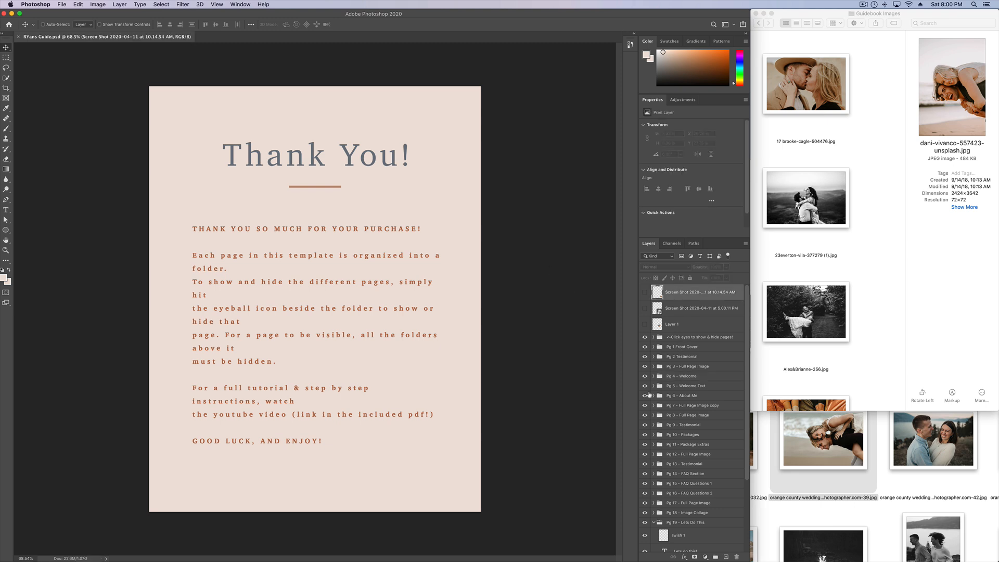
key("Delete")
key("Delete")
key("Delete")
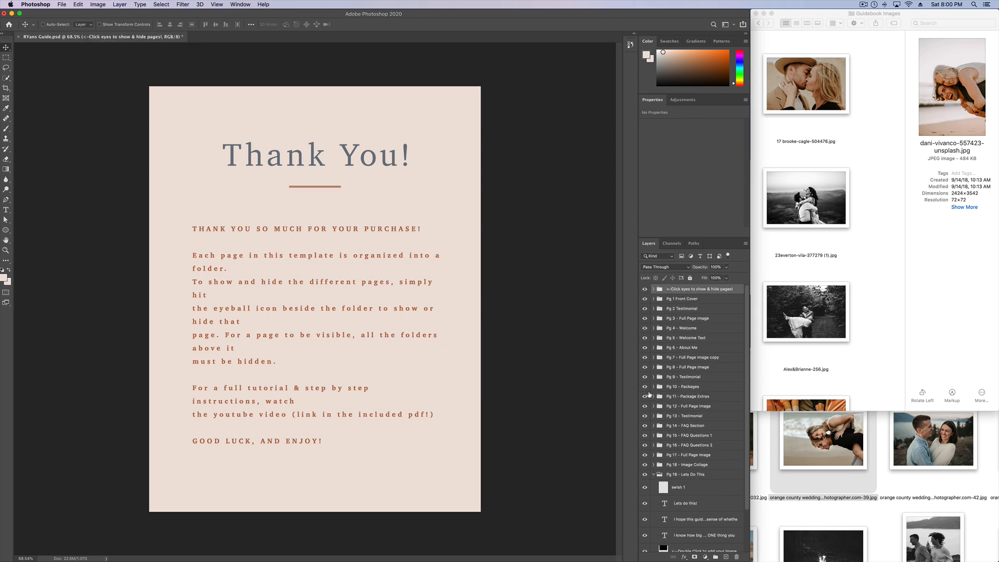
key("Delete")
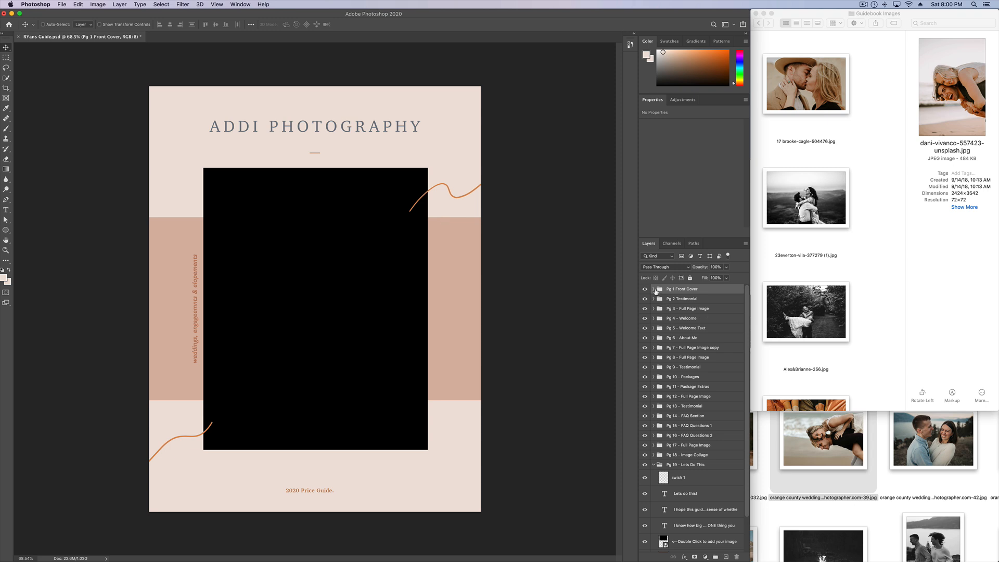
Expand the Pg 1 Front Cover group and replace the "ADDI PHOTOGRAPHY" title with "RYAN'S PHOTOGRAPHY"
left_click(654, 289)
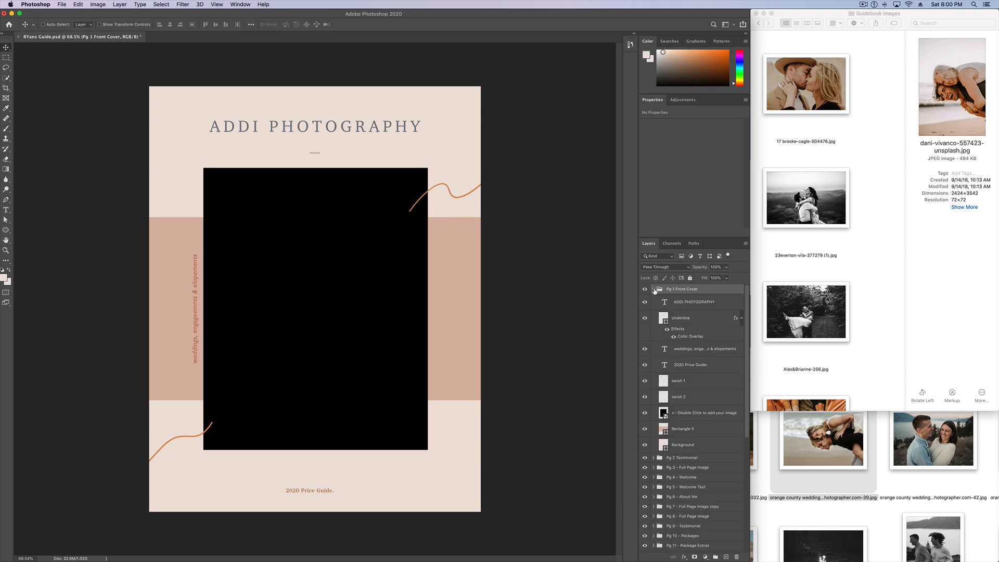
left_click(679, 302)
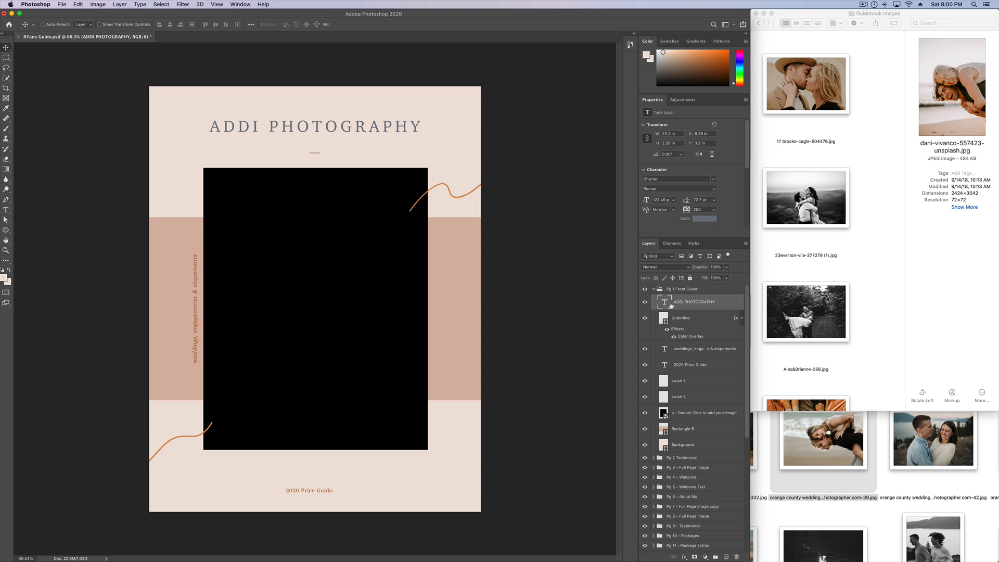
double_click(667, 301)
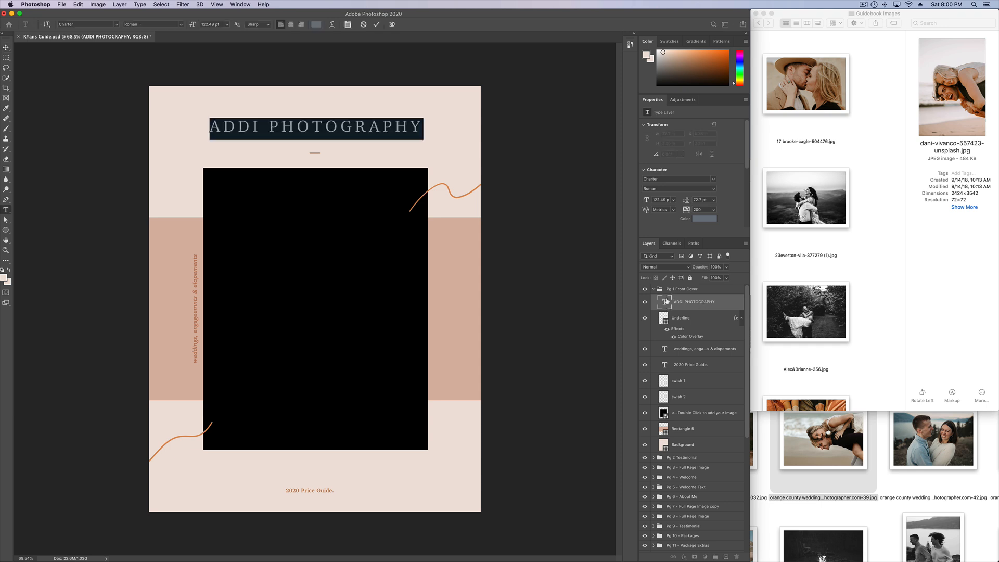
type("RYAN'S P")
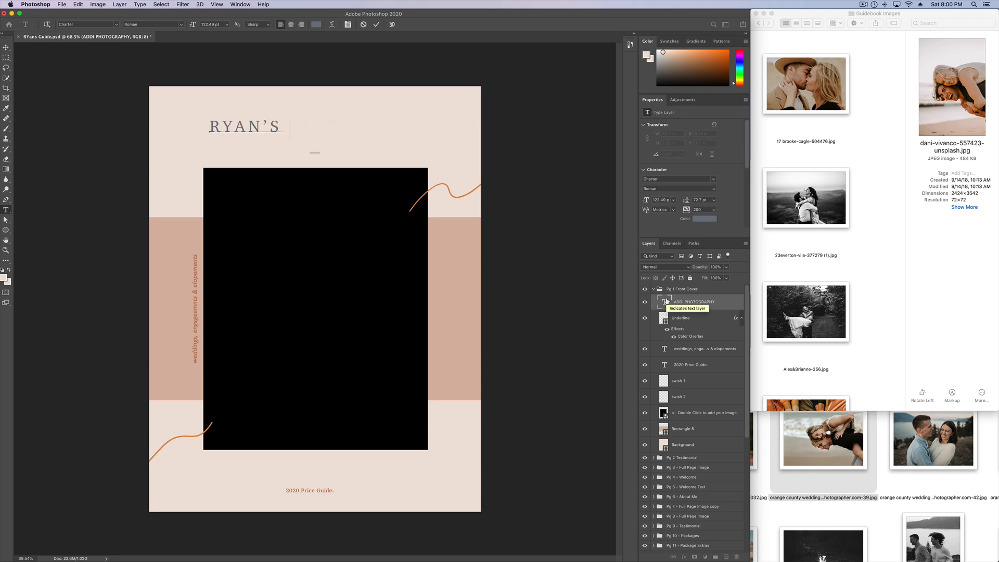
type("HOTOGRAPHY")
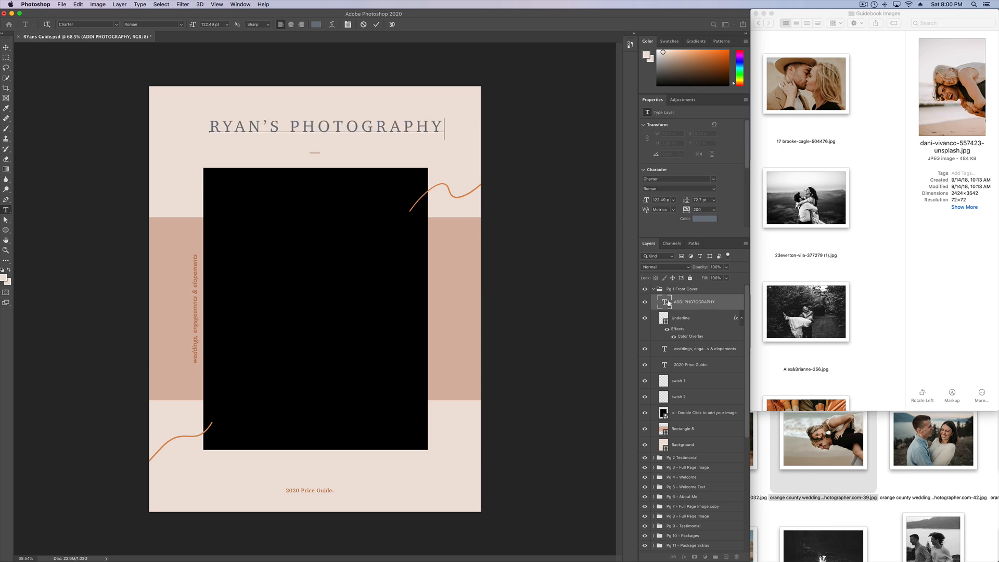
key("super+Return")
key("v")
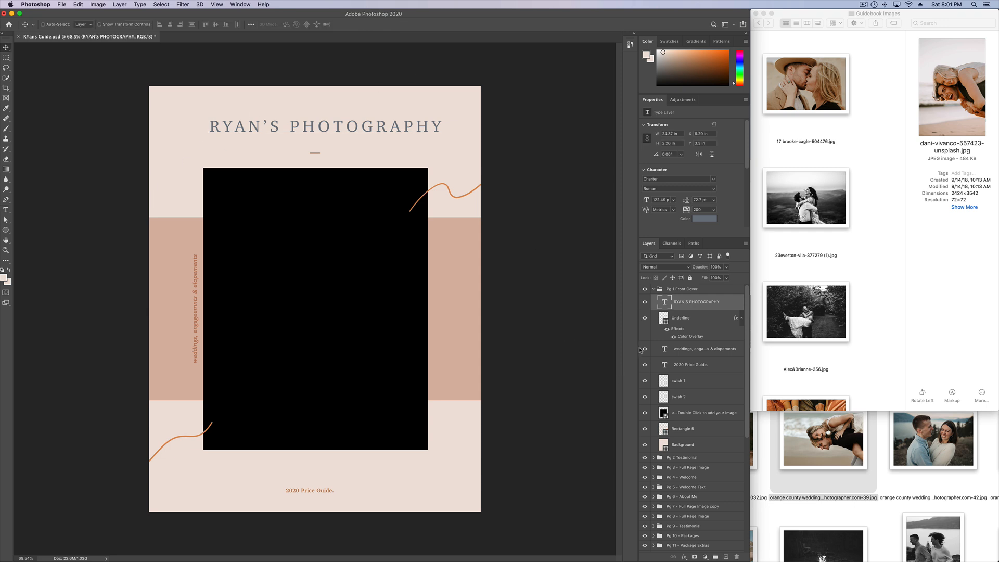
Change the Color Overlay of the front cover's Underline layer, picking the purple c000ff
left_click(701, 320)
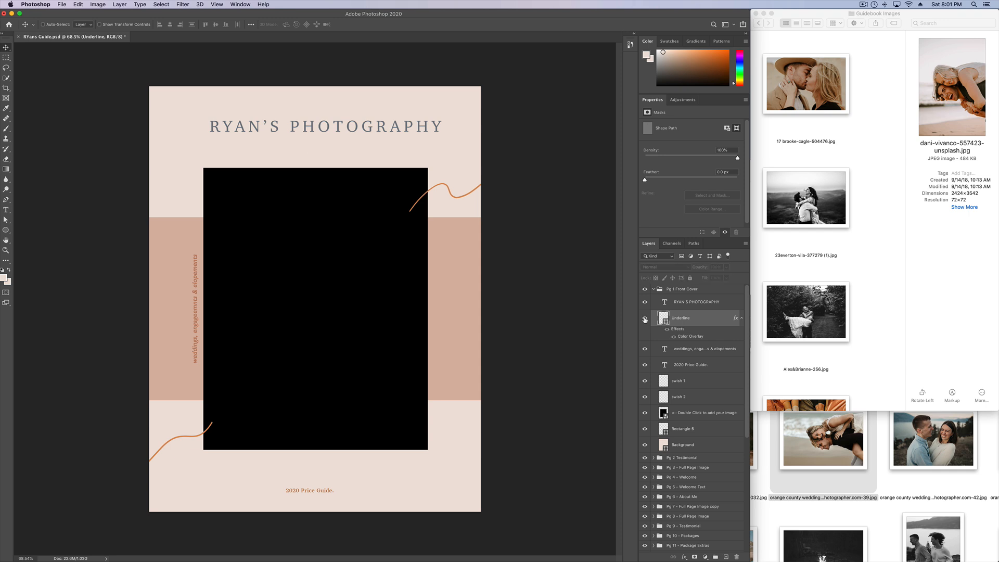
double_click(700, 337)
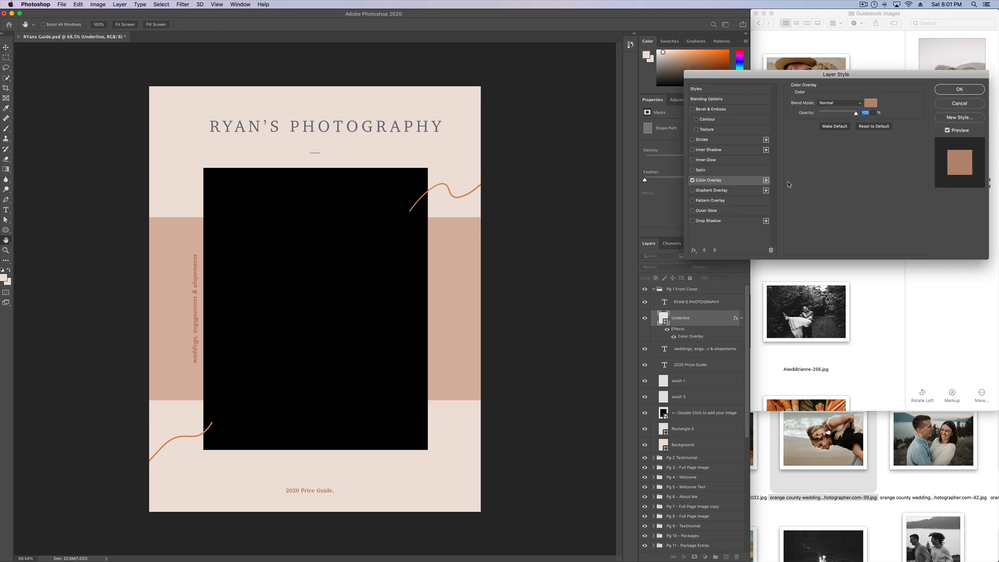
left_click(872, 103)
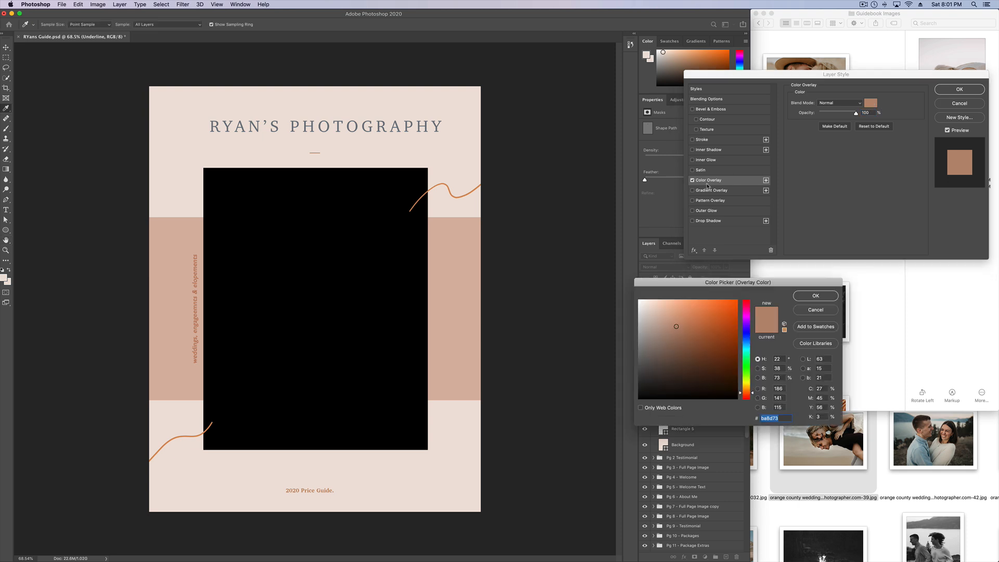
left_click(815, 297)
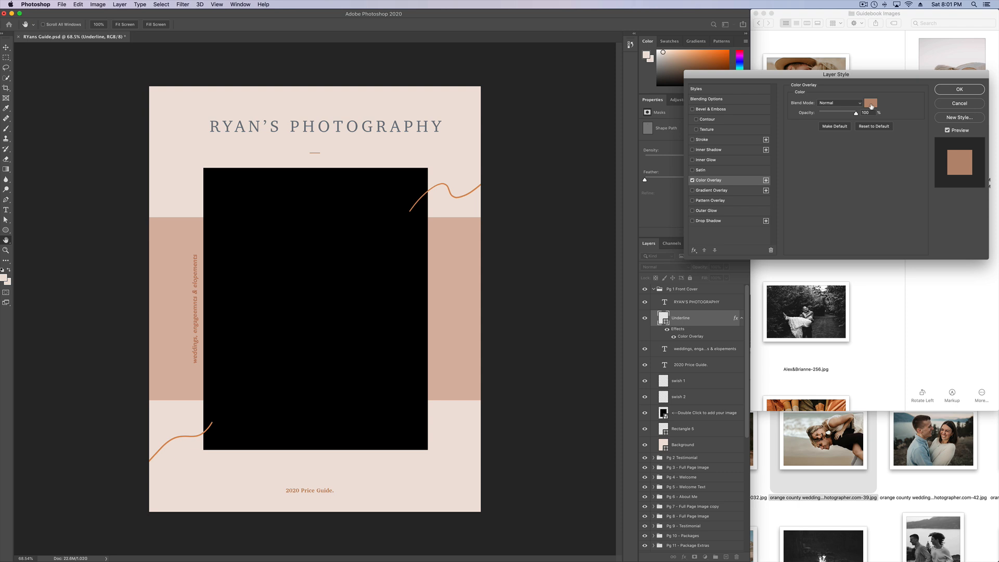
left_click(871, 106)
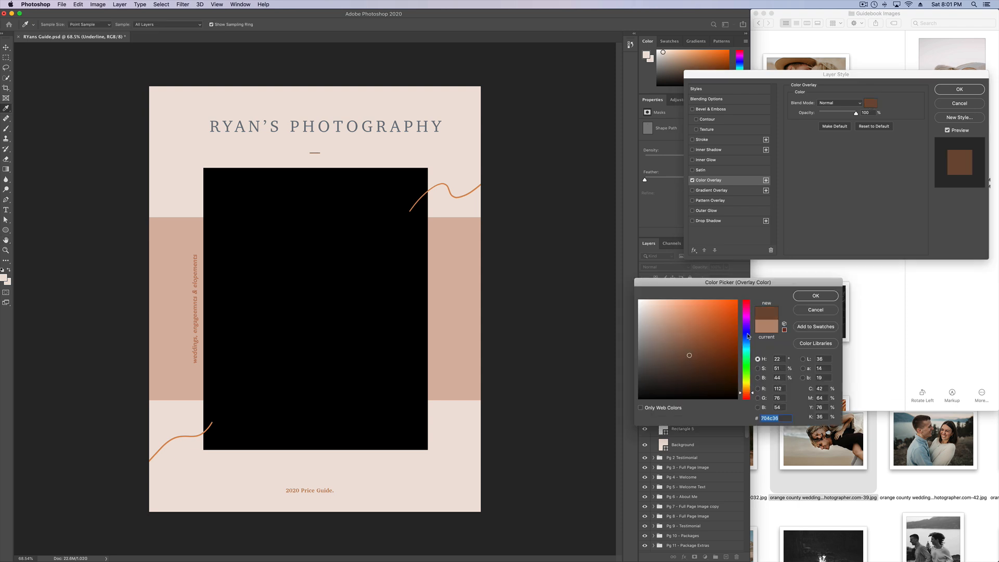
left_click(749, 320)
left_click_drag(693, 324, 733, 303)
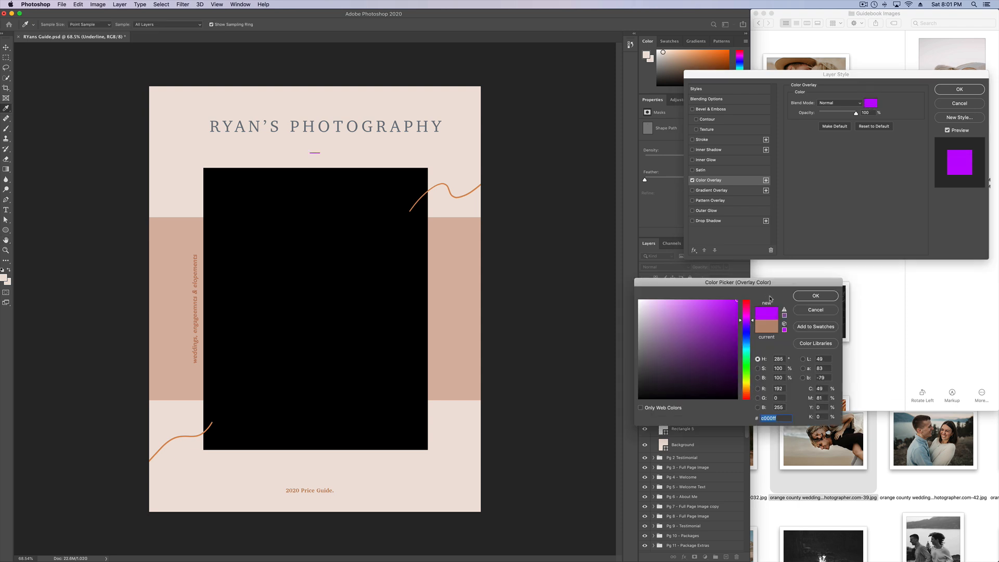
left_click(827, 297)
left_click(961, 92)
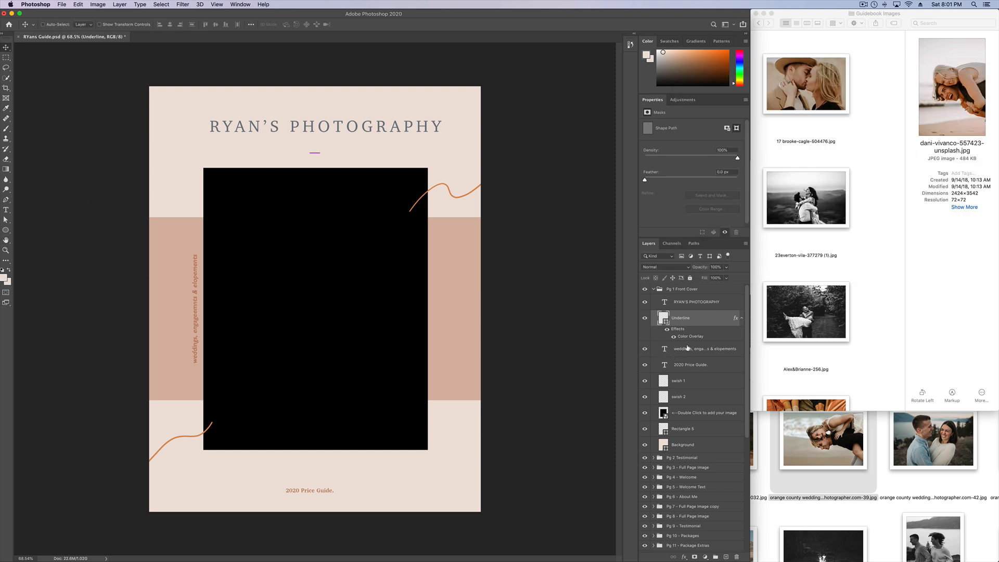
Replace the front cover's vertical "weddings, engagements & elopements" text with "batmisfa photography for fun and excitment"
left_click(663, 350)
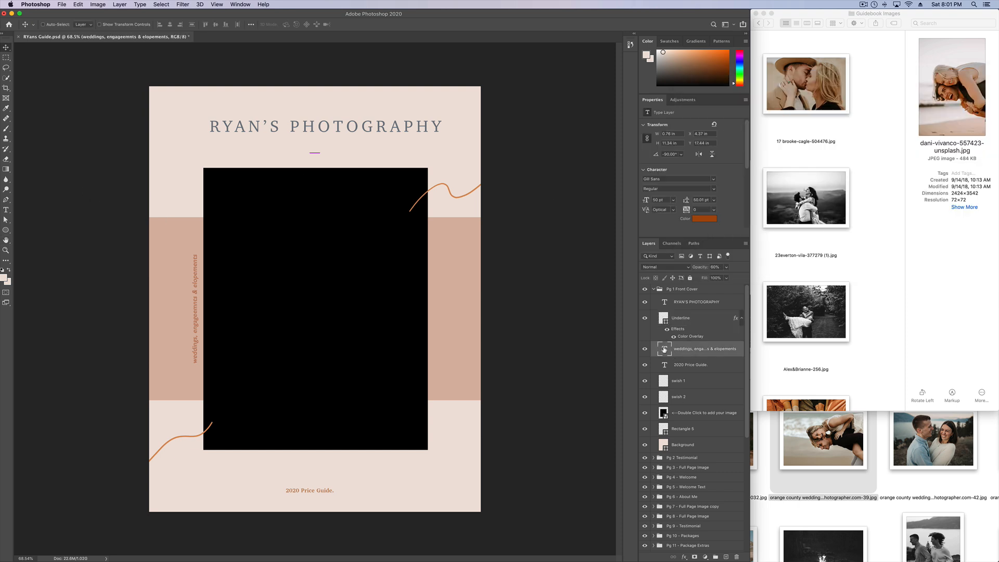
double_click(664, 349)
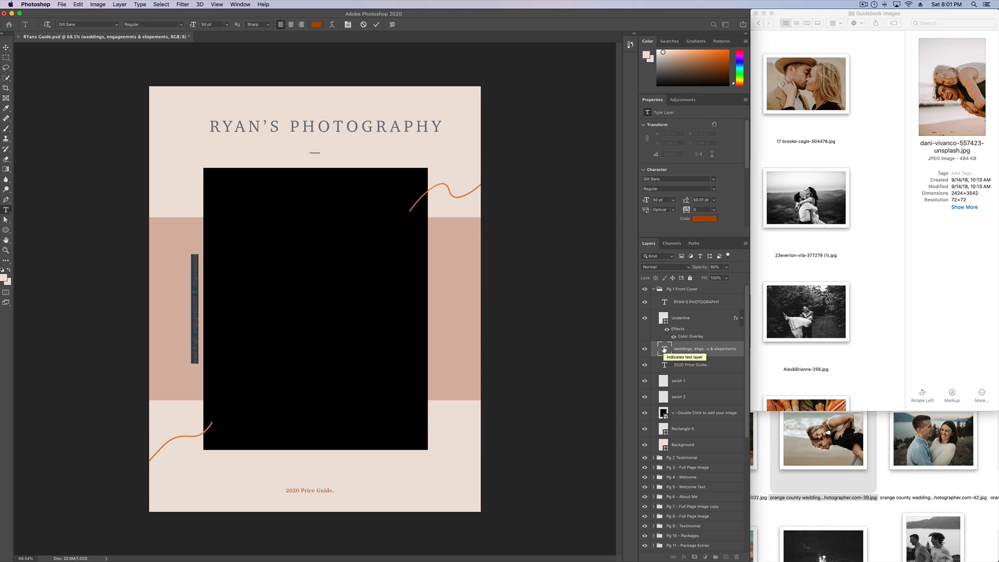
key("BackSpace")
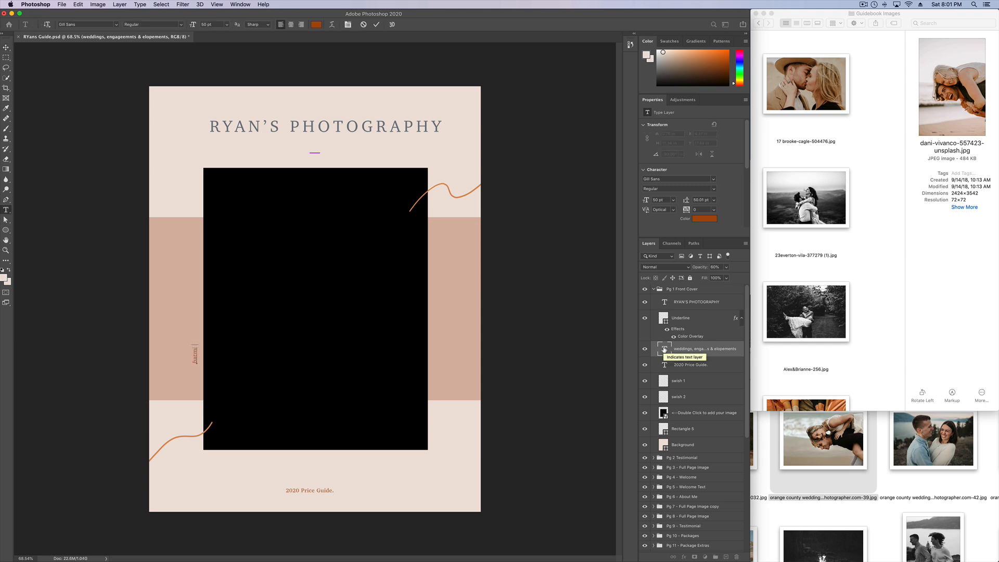
type("patmisfa photography for fun and ")
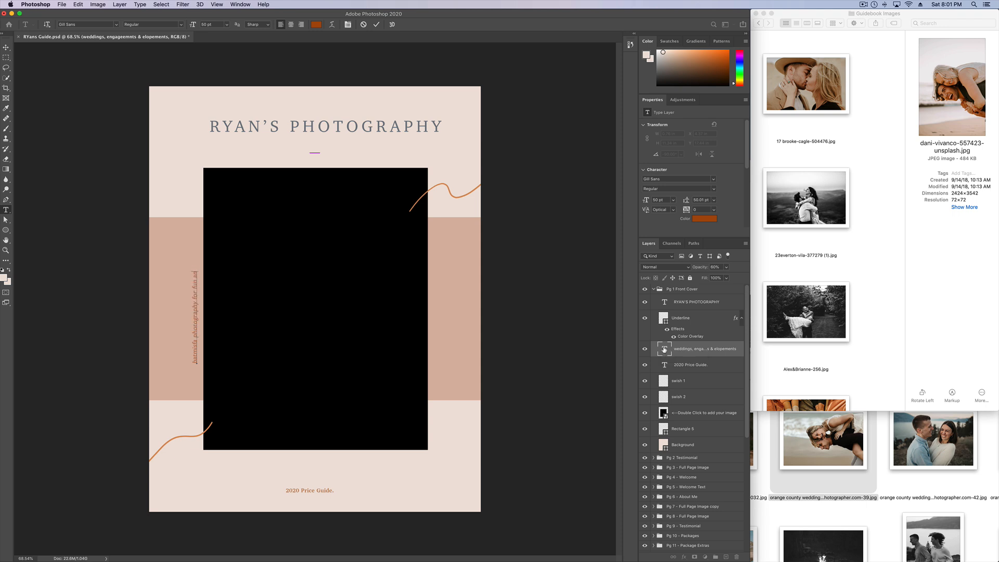
type("excitement")
key("super+Return")
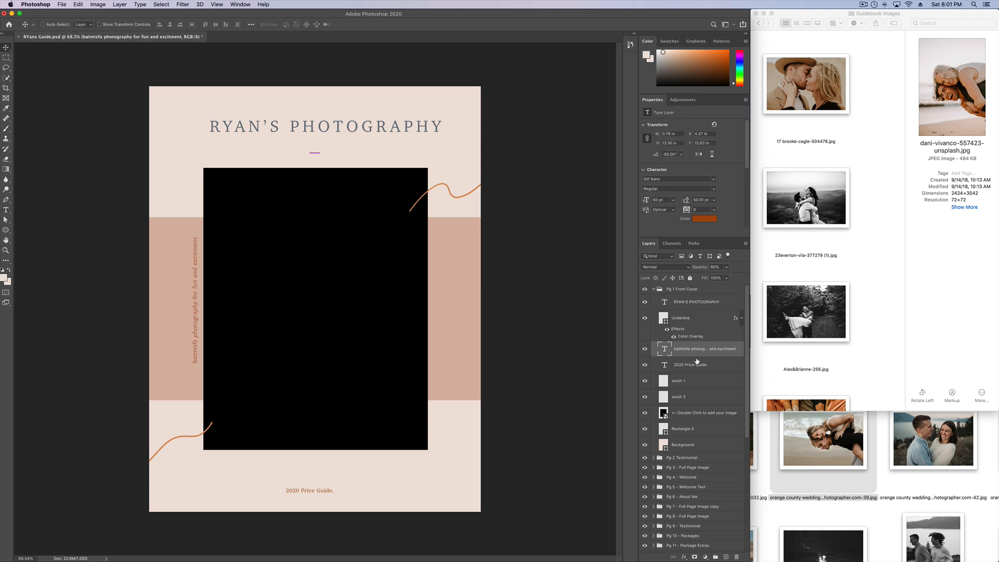
Replace the front cover's vertical tagline text with the placeholder "dsfsdfsdfsd"
left_click_drag(199, 268, 200, 277)
left_click(700, 366)
left_click(696, 352)
double_click(664, 350)
type("dsfsdfsdfsd")
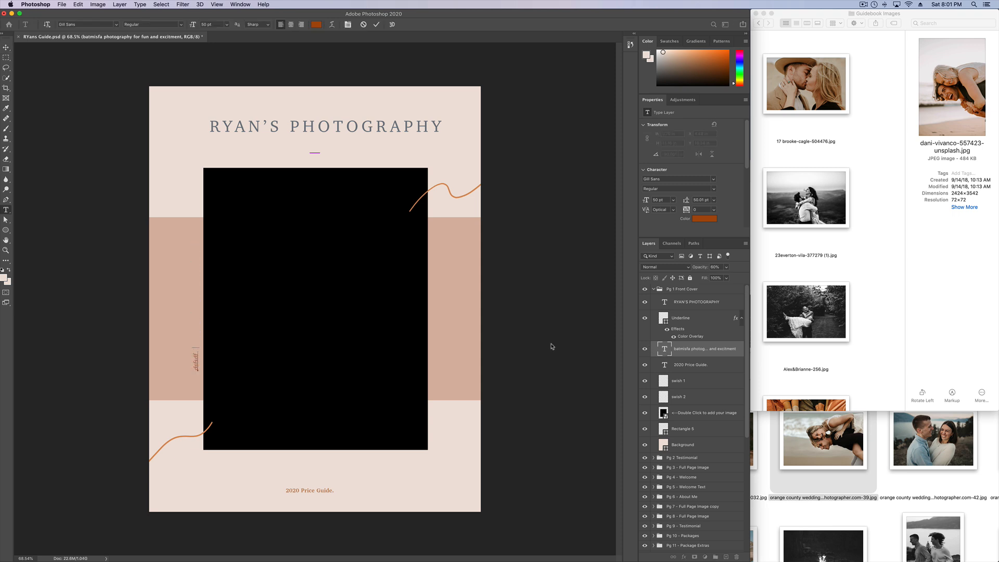
left_click(529, 270)
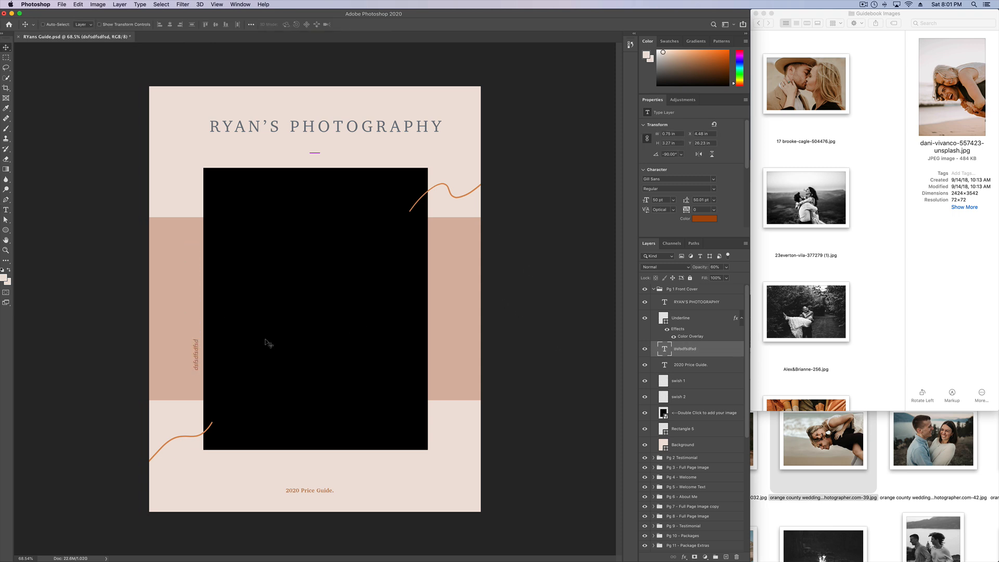
Move the shortened vertical tagline up to the middle of the band, just beside the black image placeholder
left_click_drag(194, 356, 198, 307)
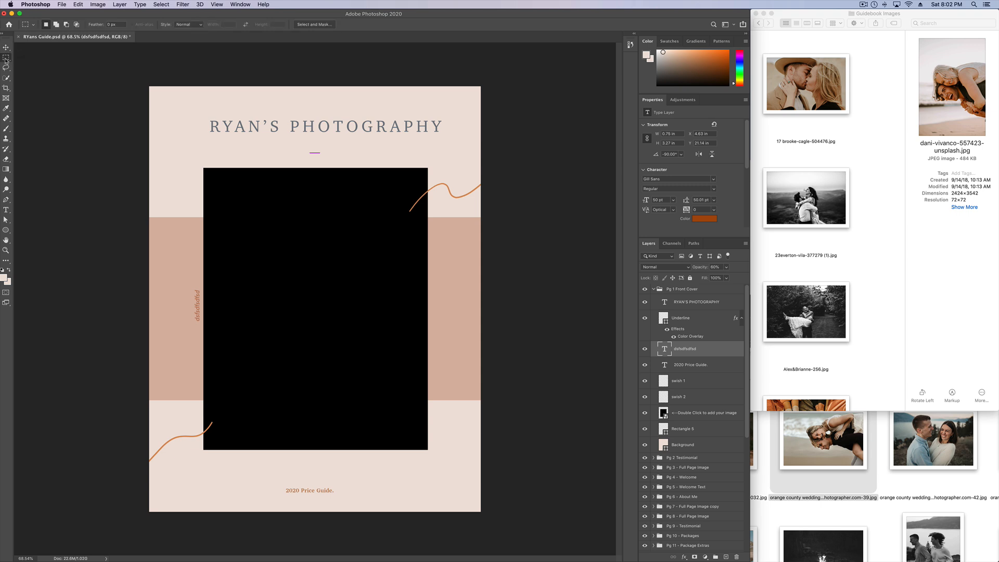
mouse_move(196, 312)
left_mouse_down()
mouse_move(243, 226)
mouse_move(172, 311)
mouse_move(191, 320)
left_mouse_up()
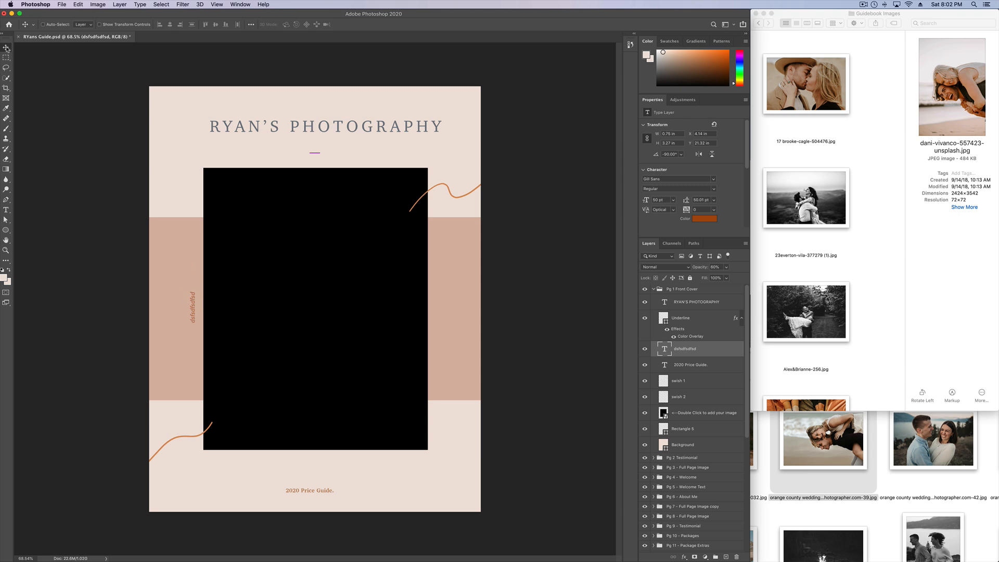
mouse_move(179, 314)
left_mouse_down()
mouse_move(172, 279)
mouse_move(182, 319)
left_mouse_up()
Open the front cover's image placeholder smart object and place the 504491 portrait photo of the embracing couple in it
left_click(684, 414)
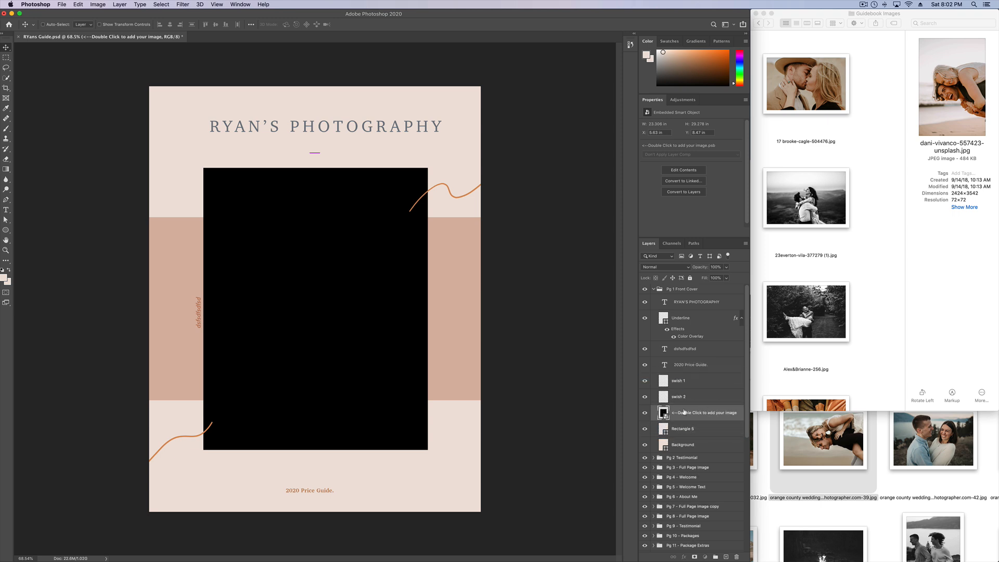
double_click(665, 412)
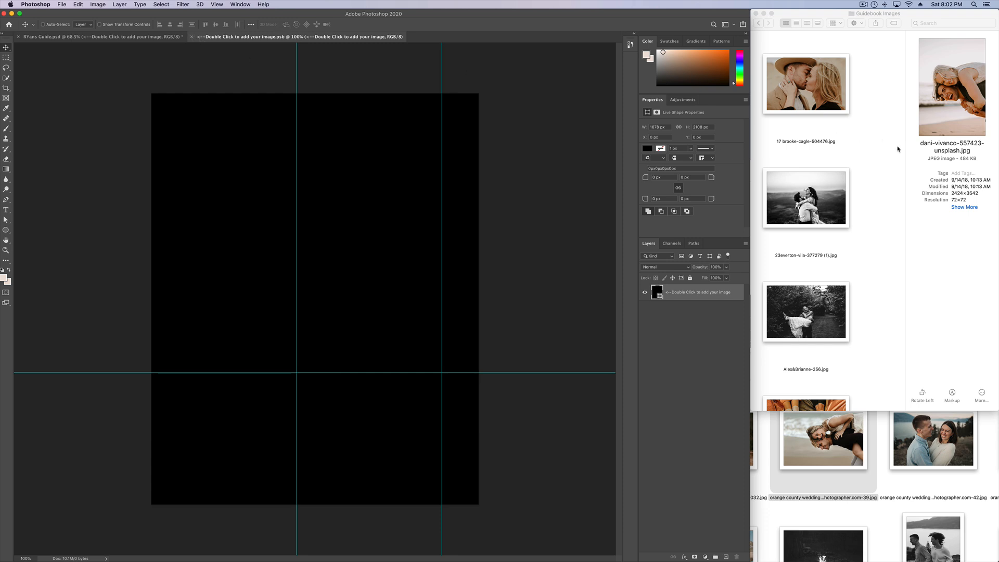
scroll(858, 340, "down", 10)
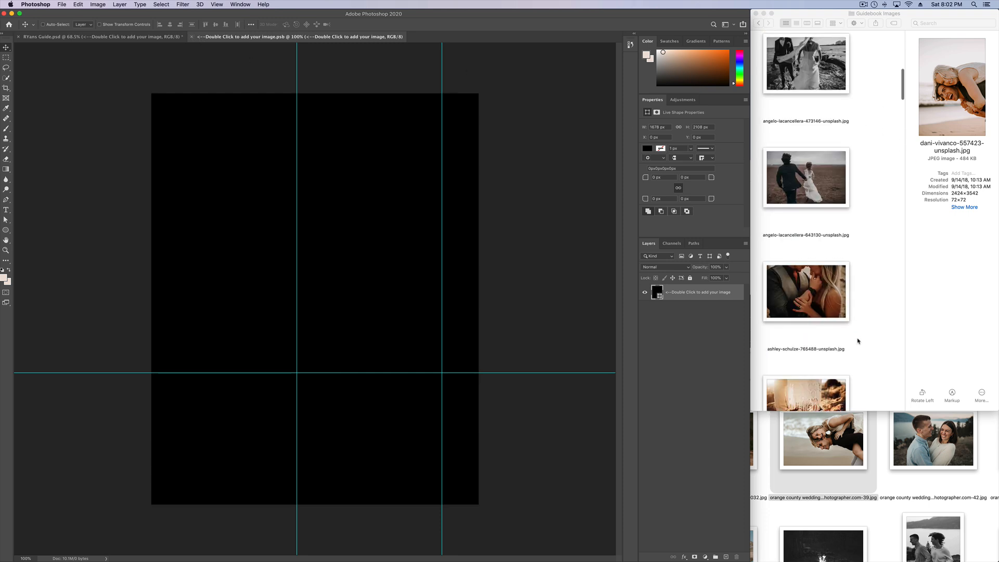
scroll(858, 341, "down", 5)
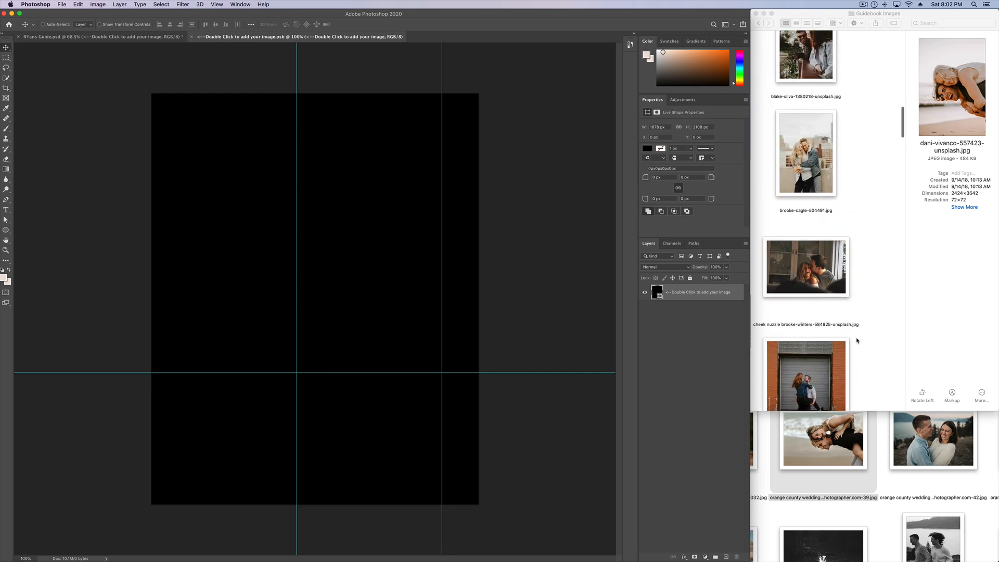
left_click_drag(807, 152, 214, 206)
Scale and position the embracing couple's photo so it covers the whole black placeholder, and commit the placement
key("super+minus")
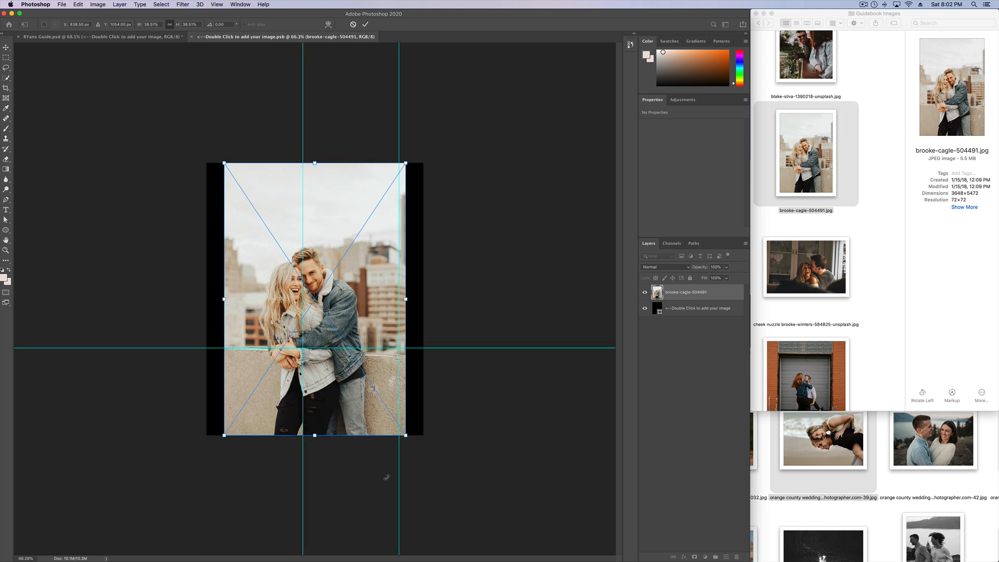
left_click_drag(409, 163, 481, 88)
left_click_drag(388, 181, 370, 182)
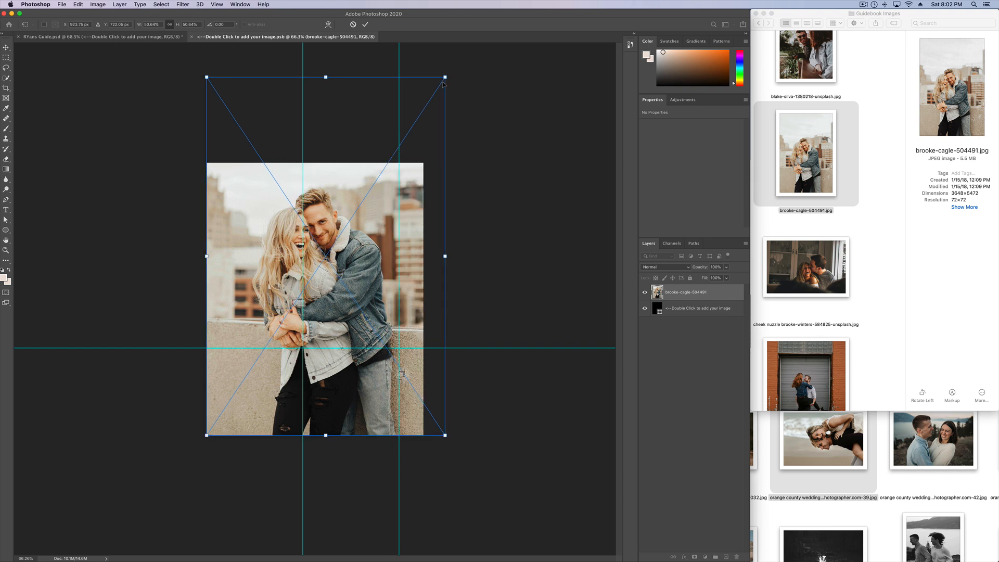
left_click_drag(445, 77, 427, 109)
key("Return")
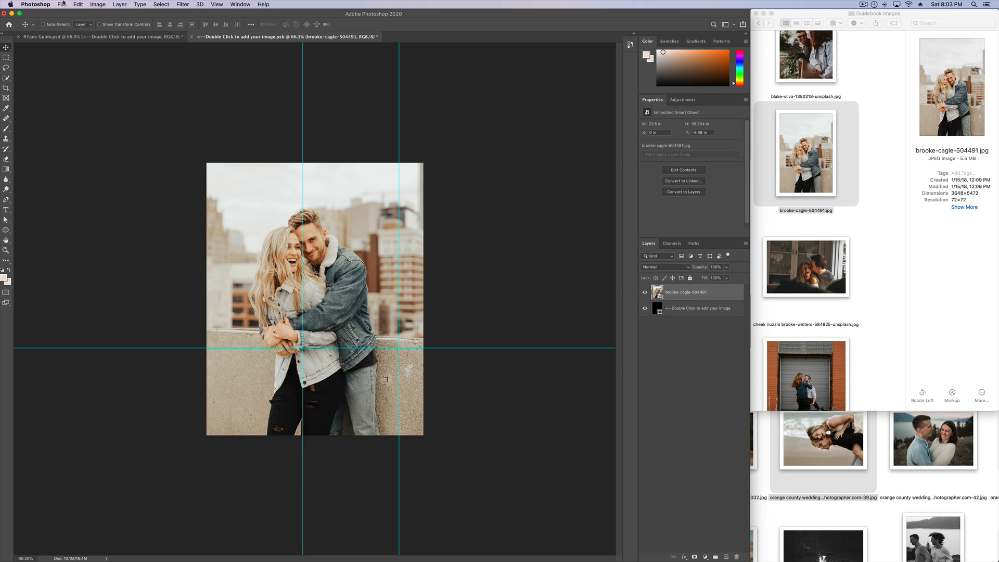
Save the front cover's image placeholder contents and close them to return to the guide
left_click(62, 4)
left_click(70, 84)
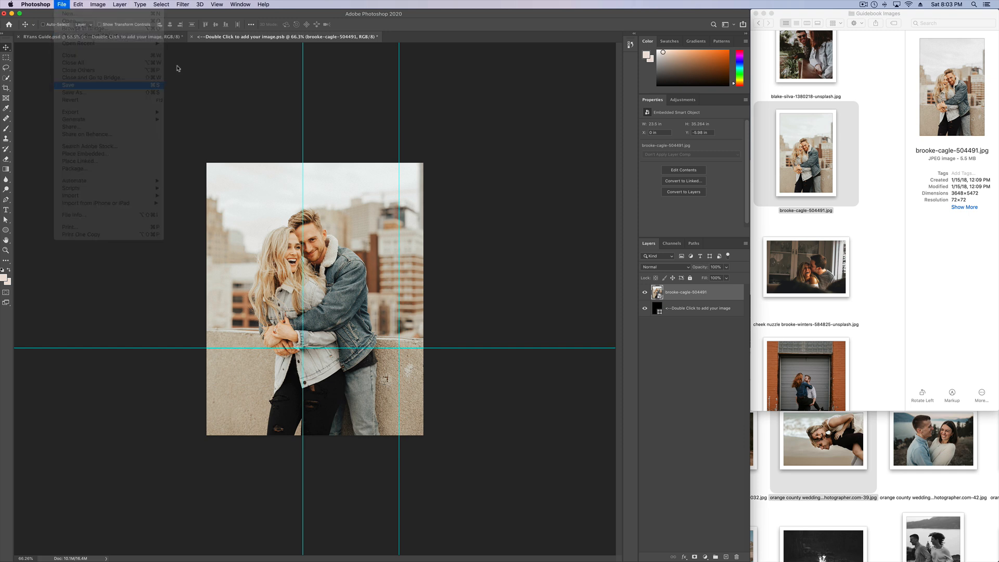
left_click(192, 37)
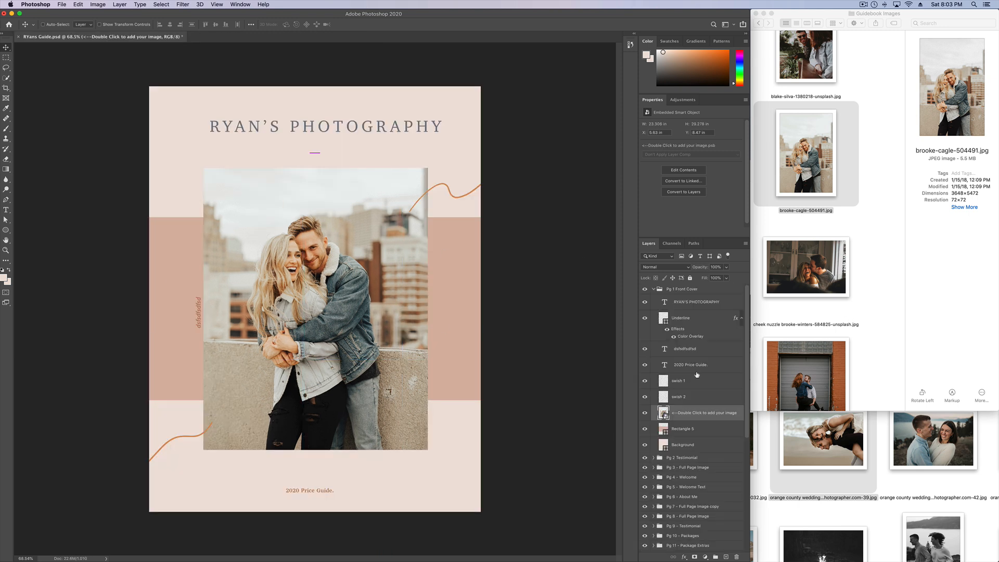
Collapse and hide the Pg 1 Front Cover group, and expand the Pg 2 Testimonial group
left_click(674, 336)
left_click(654, 289)
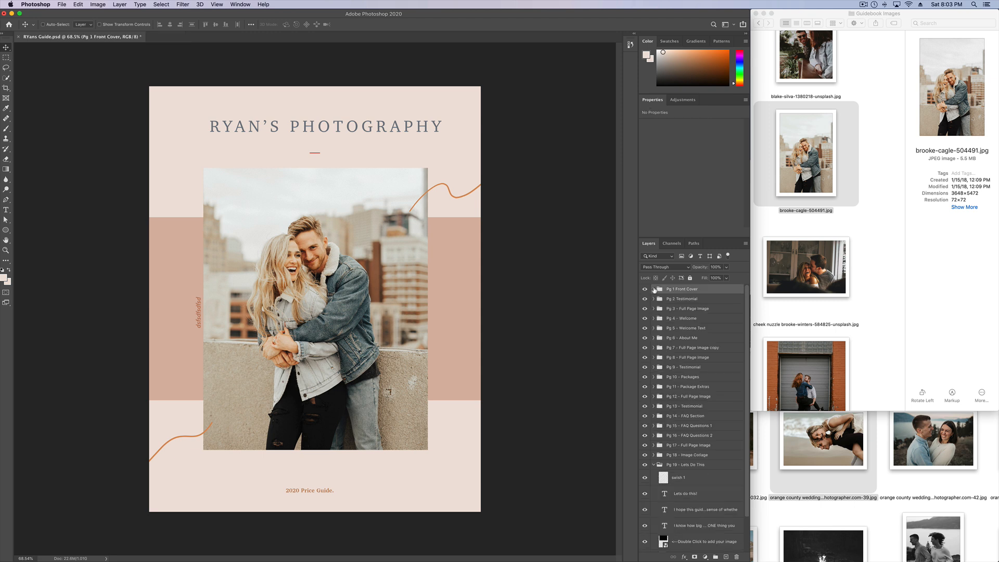
left_click(645, 289)
left_click(654, 299)
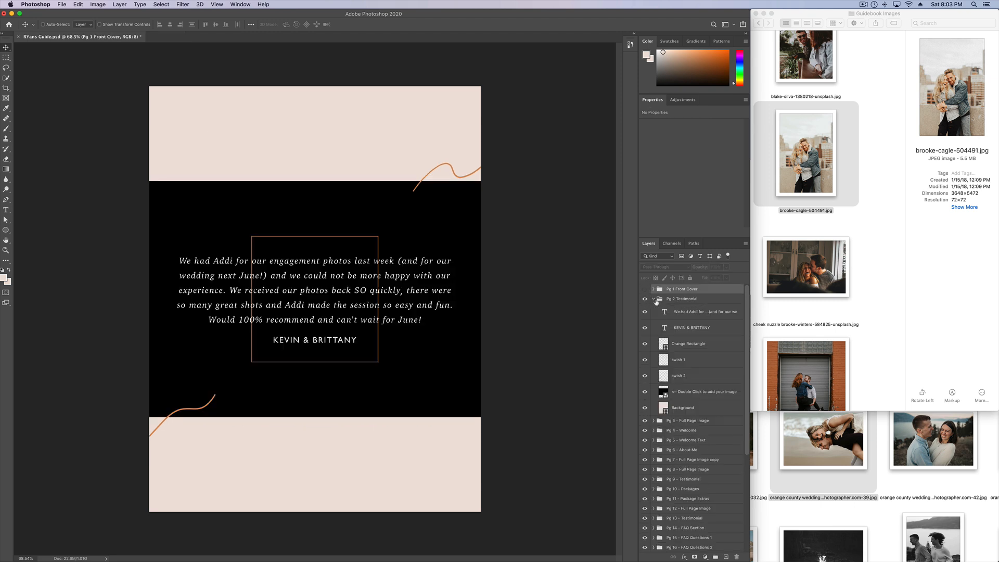
Open the testimonial page's image placeholder smart object and place the landscape photo numbered 59 of the laughing couple in it
scroll(691, 373, "down", 1)
double_click(664, 376)
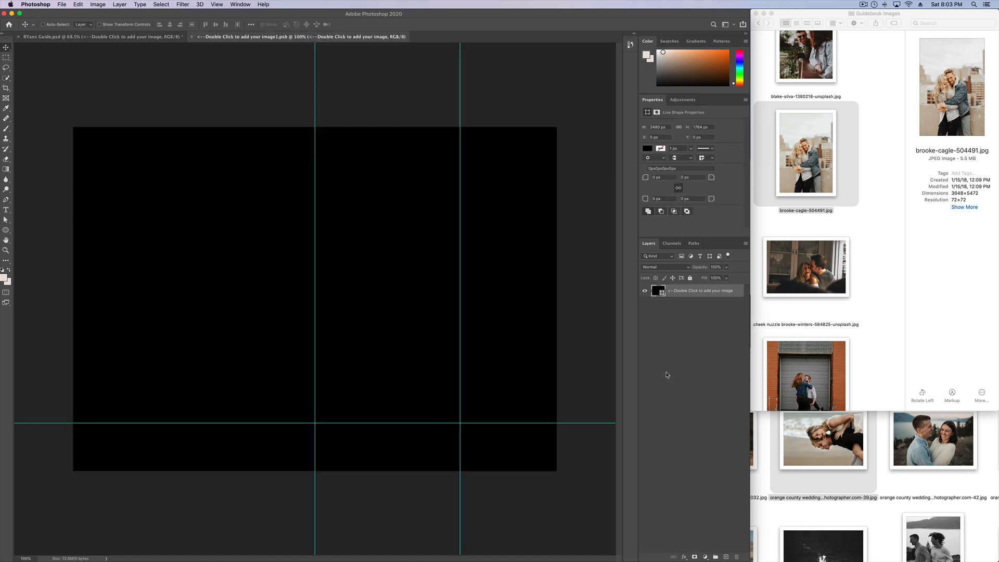
scroll(855, 265, "down", 5)
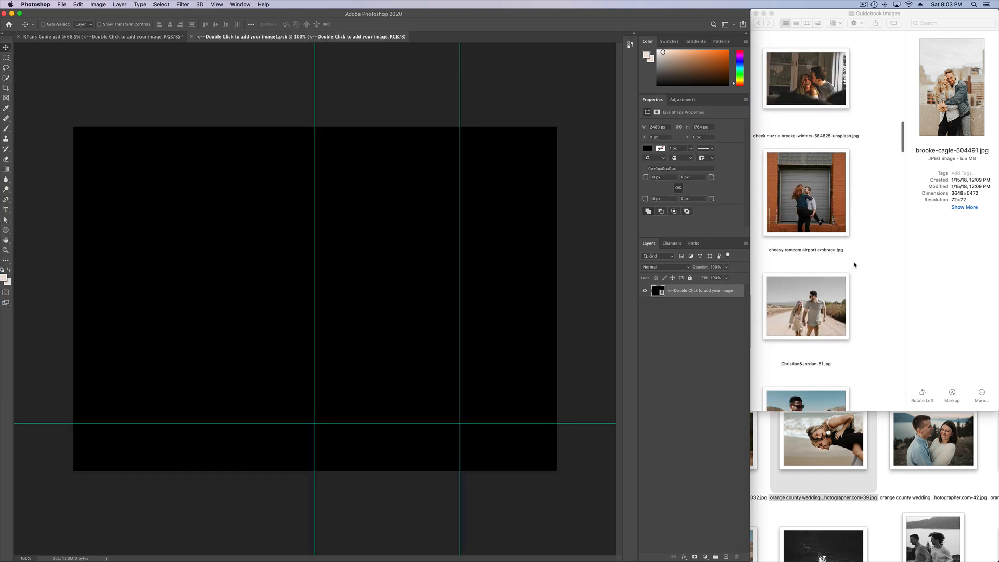
left_click_drag(816, 370, 364, 307)
Enlarge the laughing couple's photo to cover the testimonial placeholder, and save and close the placeholder contents
key("super+minus")
left_click_drag(381, 246, 507, 154)
left_click_drag(427, 238, 360, 287)
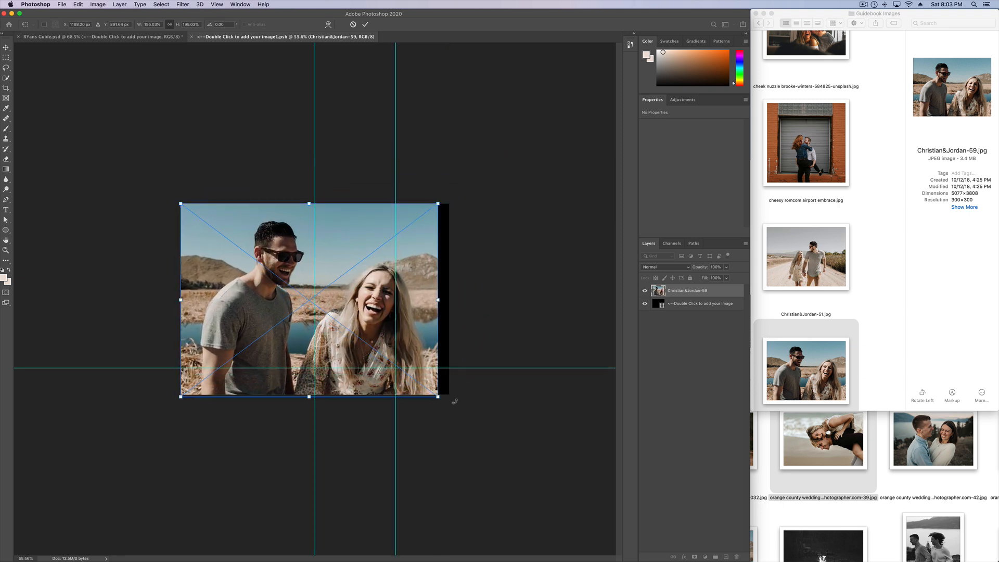
left_click_drag(437, 398, 456, 411)
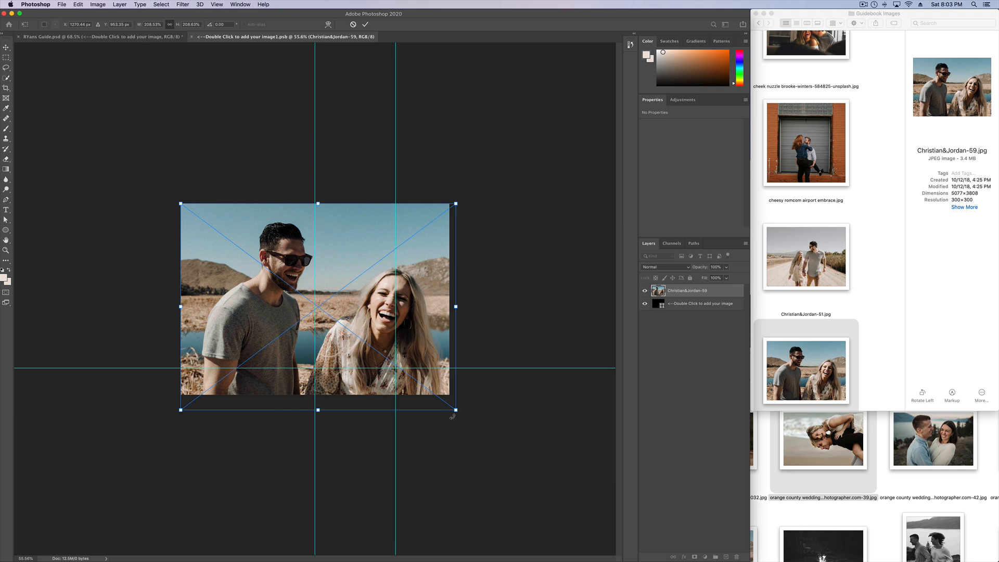
key("Return")
key("ctrl+s")
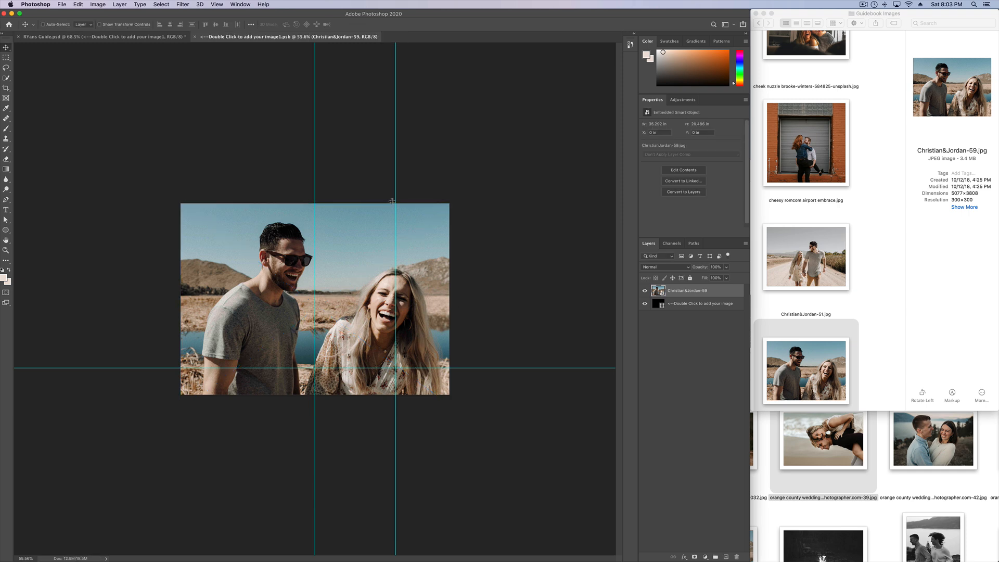
left_click(196, 36)
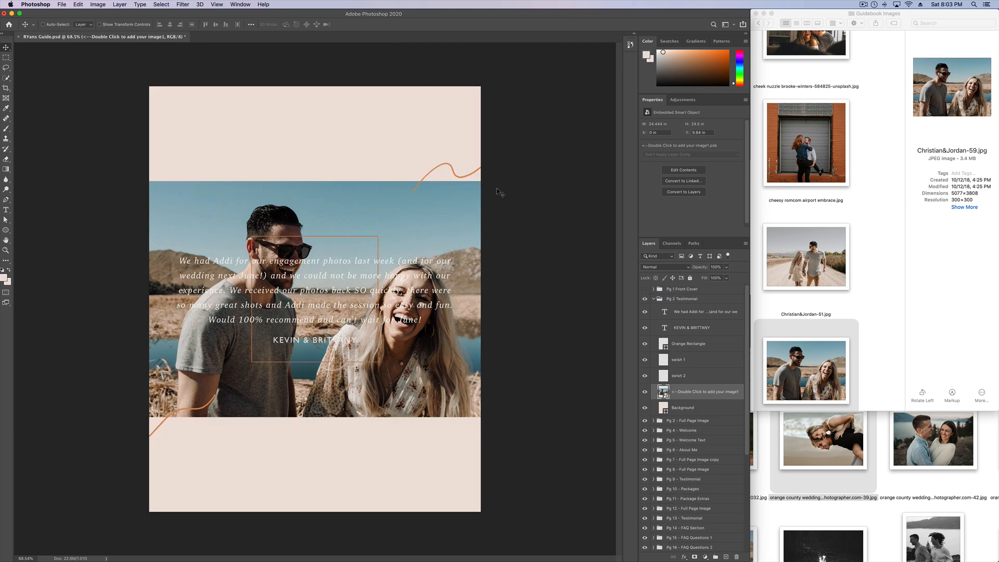
Add a Color Overlay effect to the testimonial page's photo layer
scroll(229, 337, "down", 3)
scroll(229, 337, "down", 1)
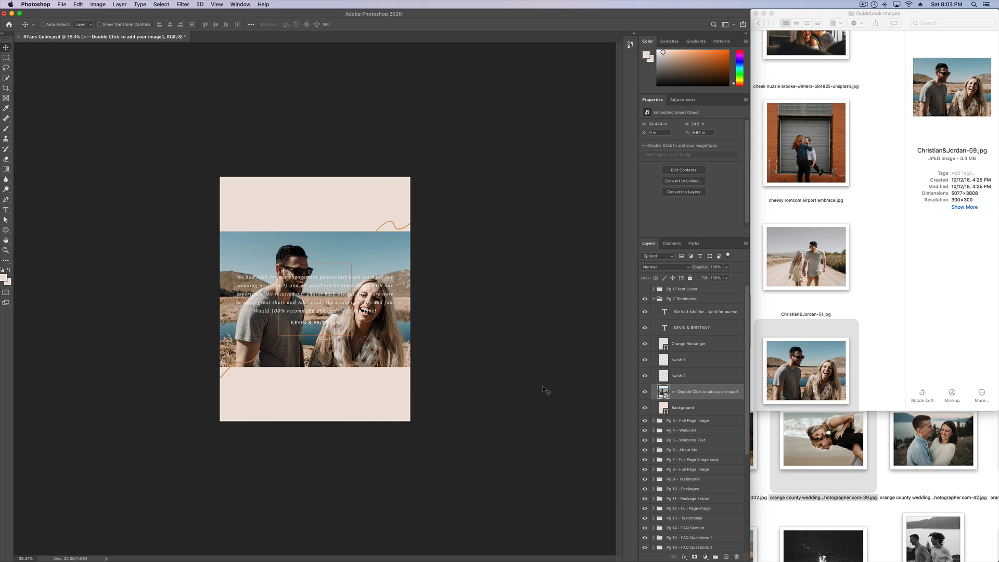
double_click(734, 389)
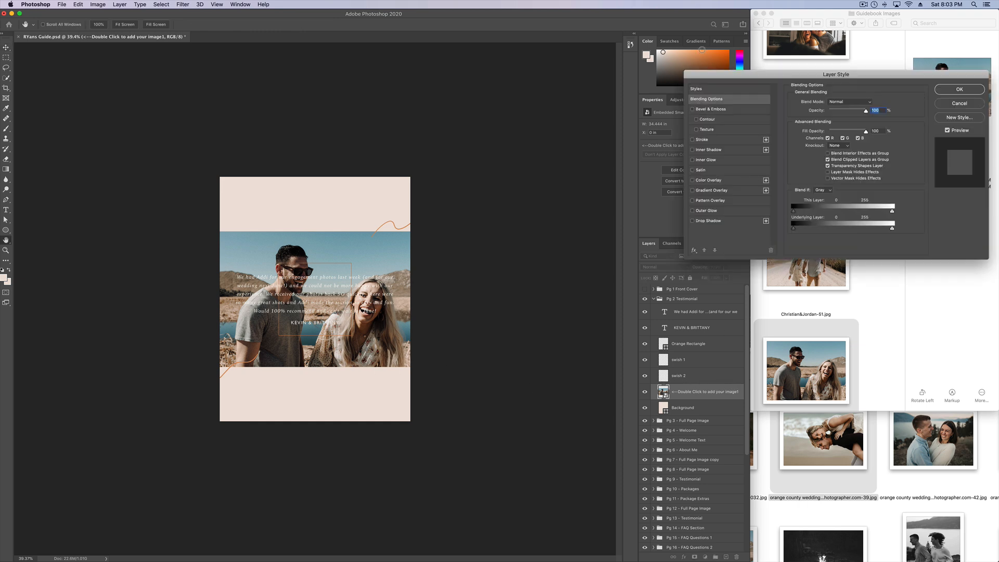
left_click_drag(752, 74, 488, 108)
left_click(428, 215)
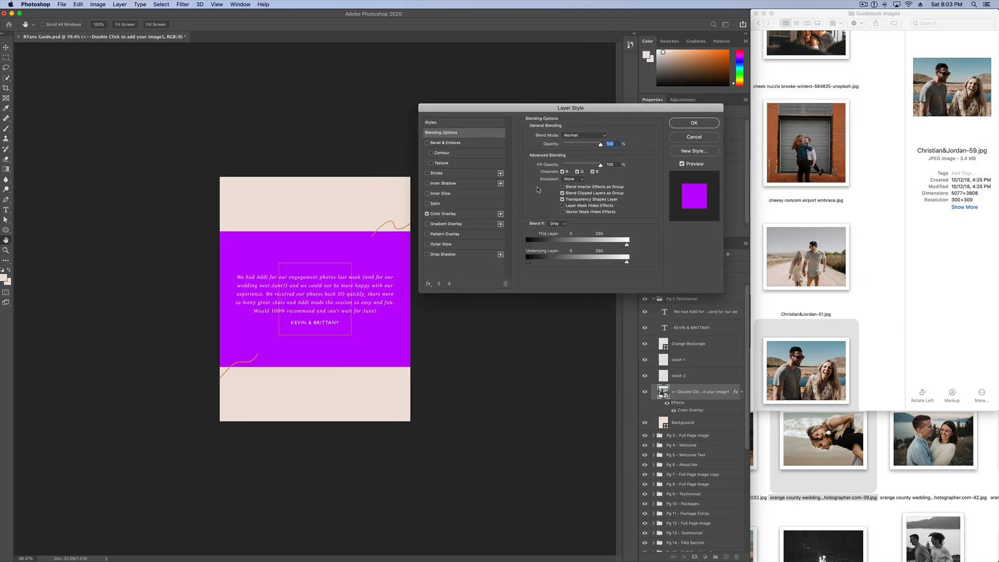
Set the testimonial photo's Color Overlay to dark grey 3c3c3c and lower its opacity so the photo shows through
left_click(446, 214)
left_click(606, 137)
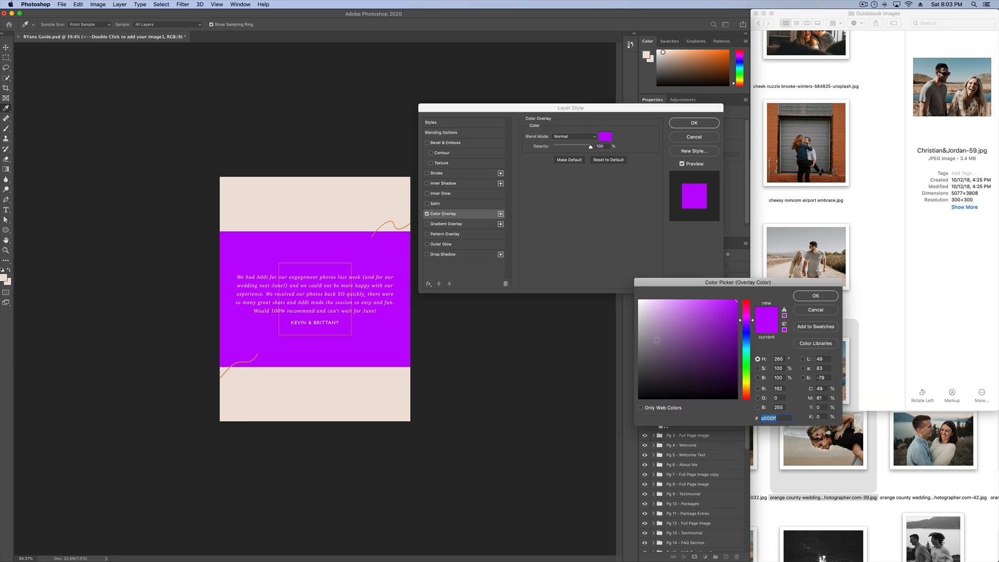
left_click(624, 382)
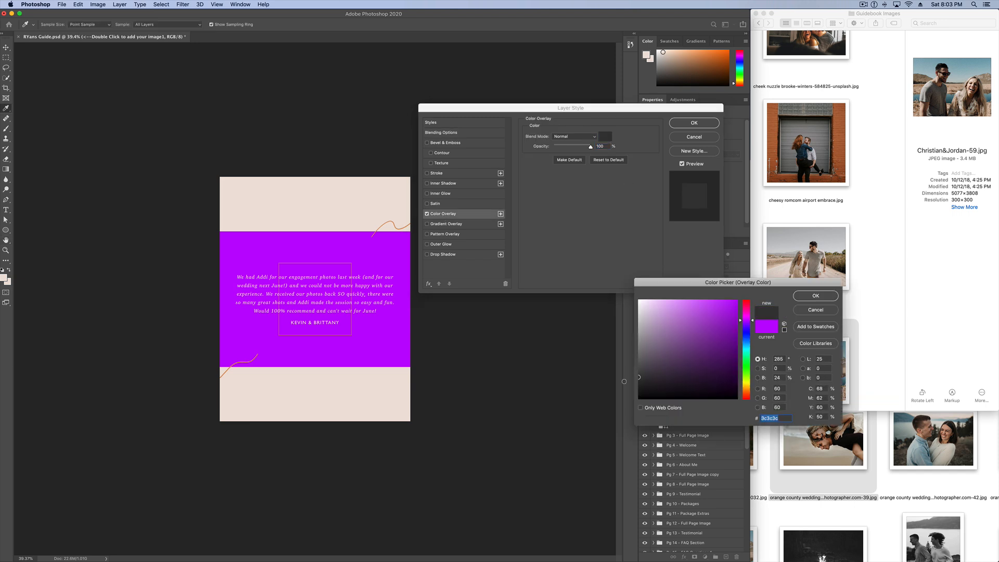
left_click(807, 295)
mouse_move(592, 149)
left_mouse_down()
mouse_move(565, 150)
mouse_move(579, 149)
left_mouse_up()
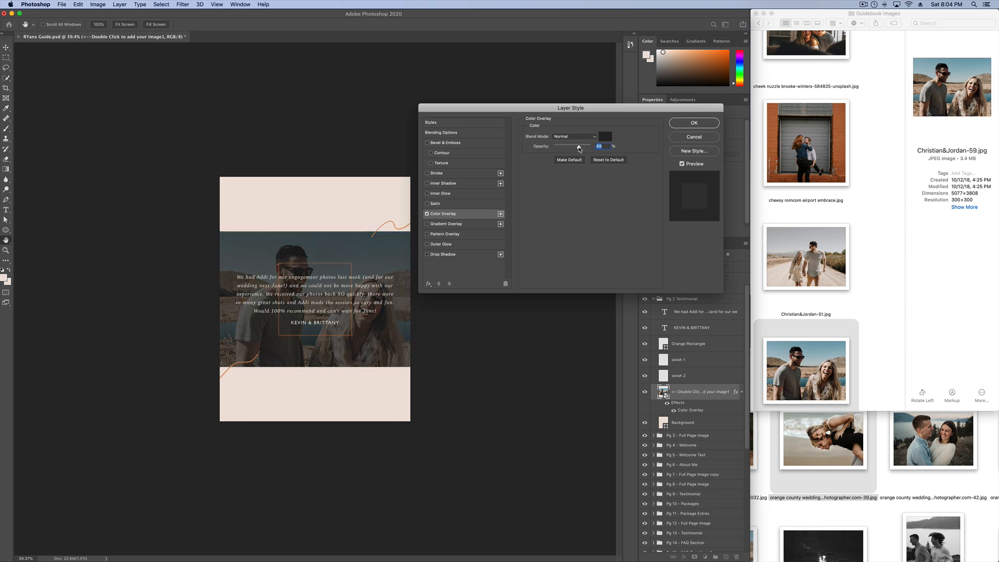
Set the testimonial photo overlay's blend mode to Multiply with about 48% opacity and apply the layer style
left_click(572, 137)
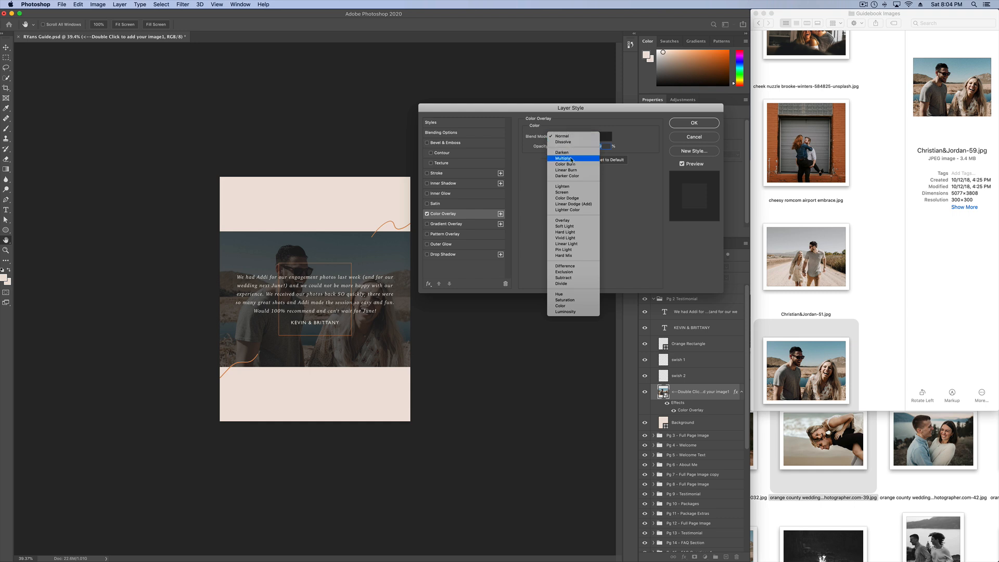
left_click(572, 159)
left_click_drag(570, 148, 572, 148)
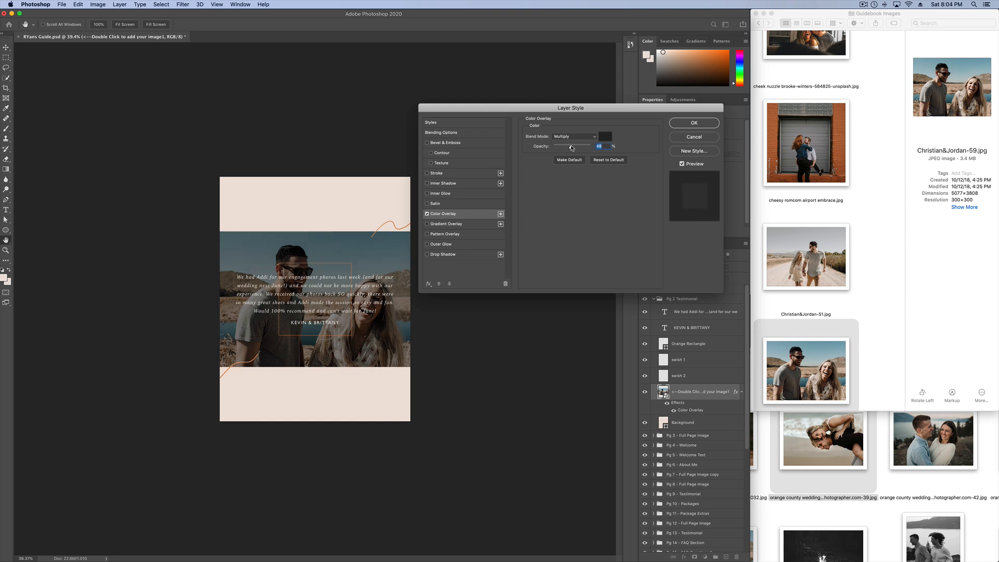
left_click(695, 123)
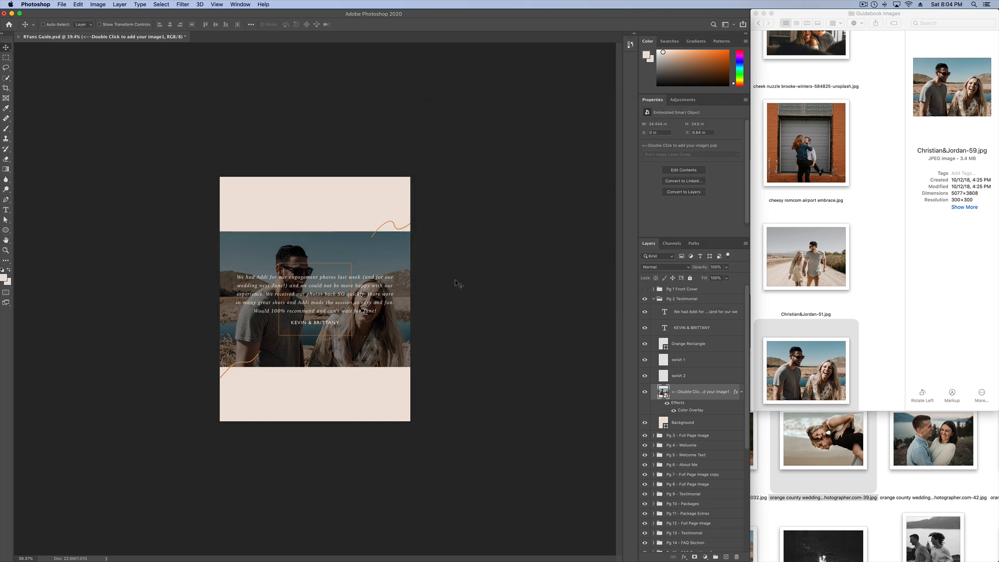
Open the testimonial page's photo placeholder contents and place the photo of the couple in front of the orange van
key("v")
key("super+0")
scroll(413, 295, "down", 3)
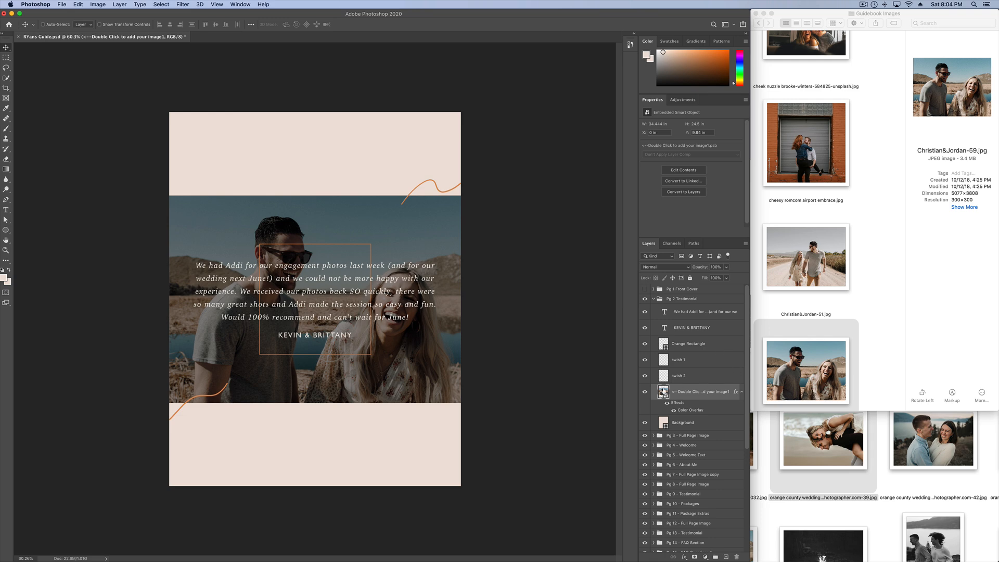
double_click(664, 390)
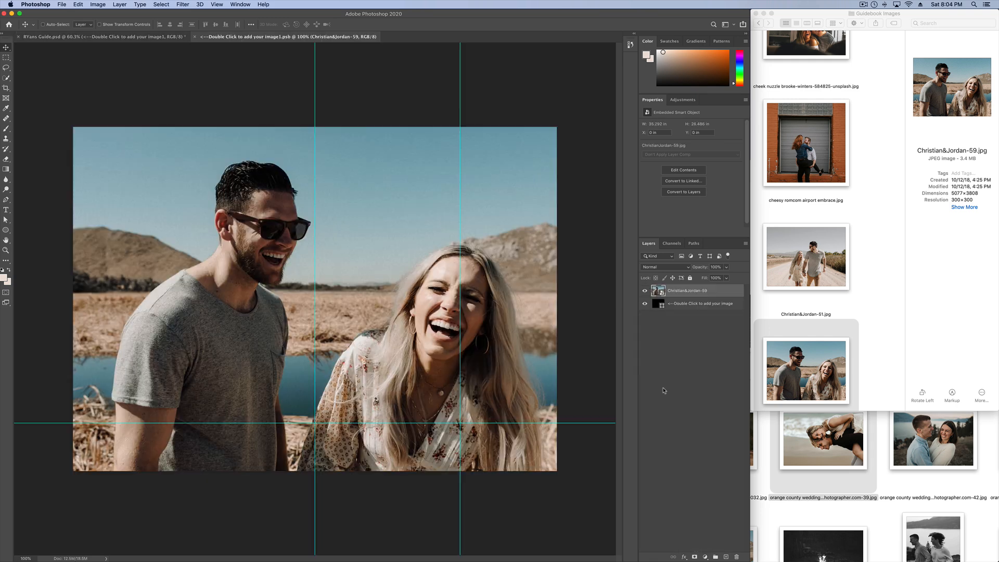
left_click(881, 330)
scroll(882, 333, "down", 5)
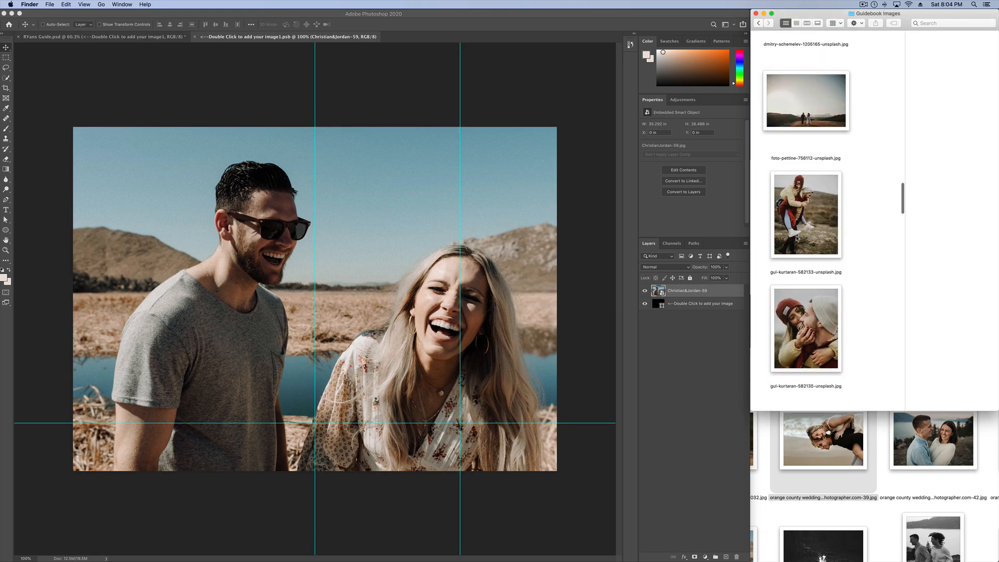
scroll(813, 316, "down", 5)
left_click_drag(806, 236, 205, 248)
Enlarge and reposition the orange van couple's photo to cover the testimonial placeholder, and save and close the placeholder contents
left_click_drag(557, 138, 639, 82)
left_click_drag(469, 195, 452, 233)
key("Return")
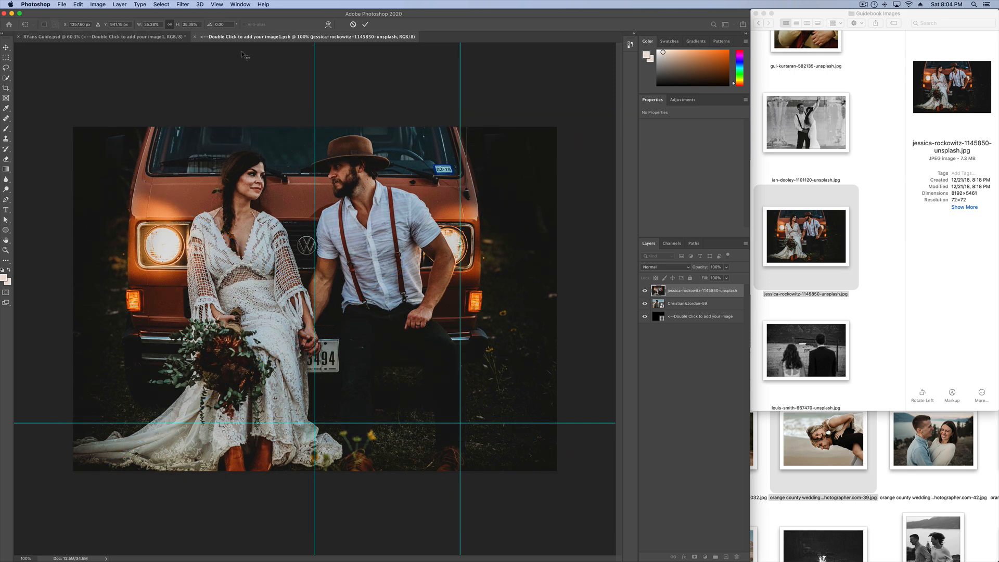
left_click(196, 36)
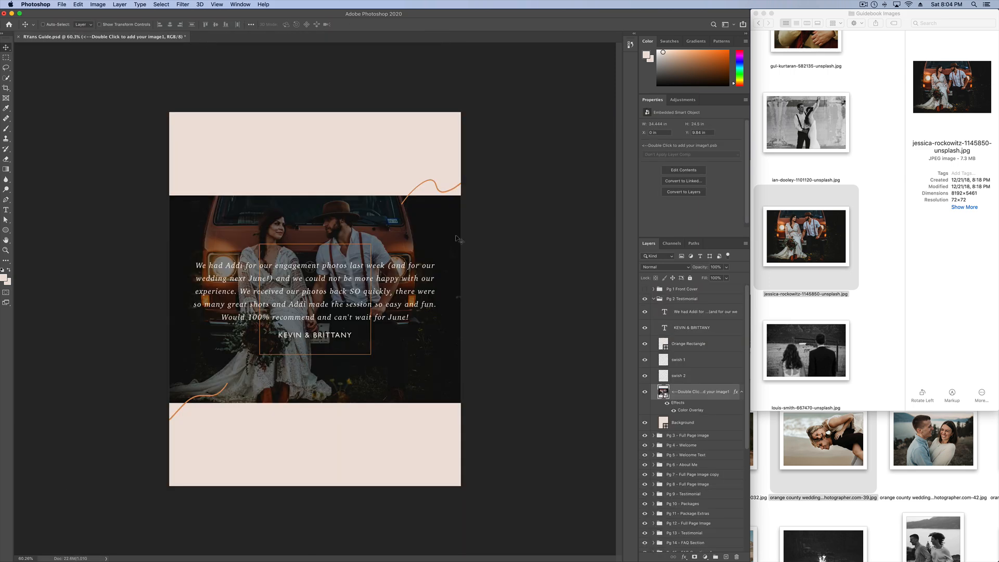
Hide and reshow the swish 1 and swish 2 layers to identify each line on the testimonial page
scroll(442, 295, "up", 5)
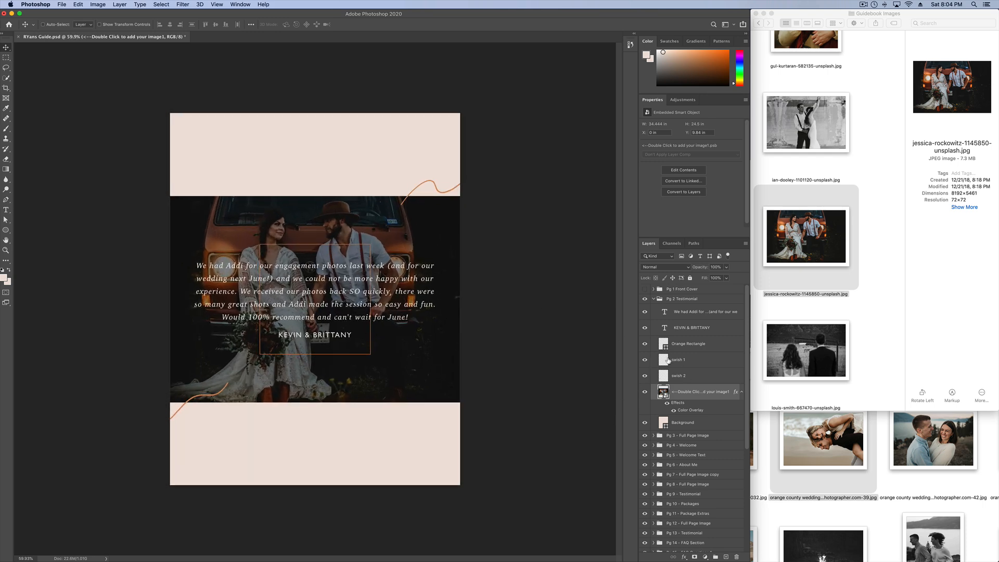
left_click(696, 361)
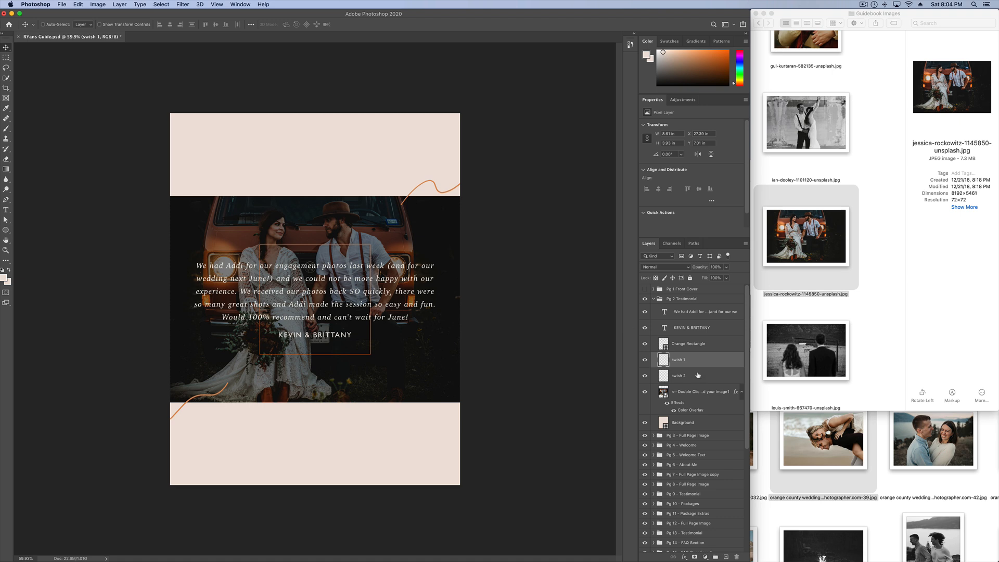
left_click(645, 360)
left_click(645, 375)
left_click(645, 376)
left_click(645, 359)
Add a red ff0000 Color Overlay to the testimonial page's swish 1 layer and apply the layer style
double_click(726, 361)
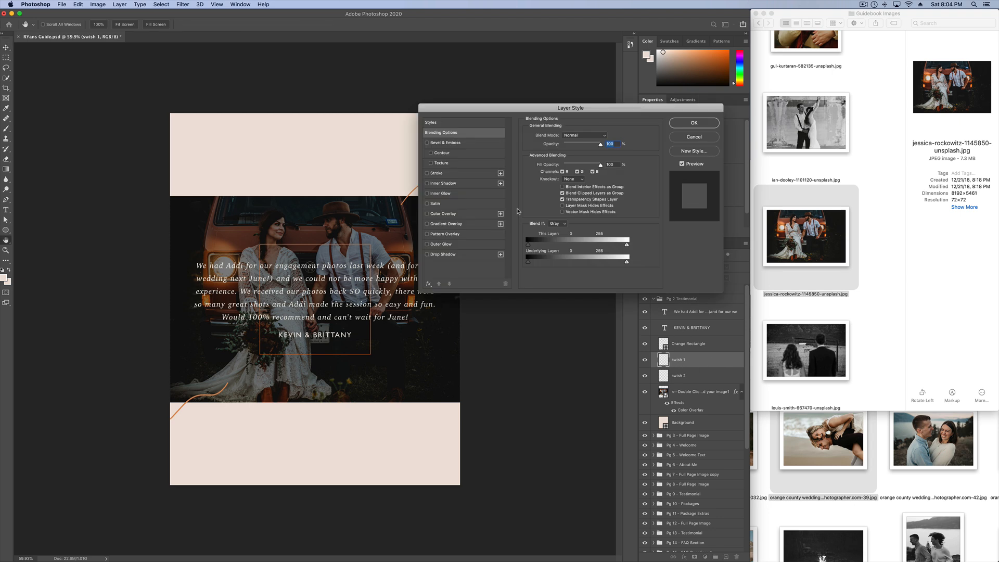
left_click(450, 214)
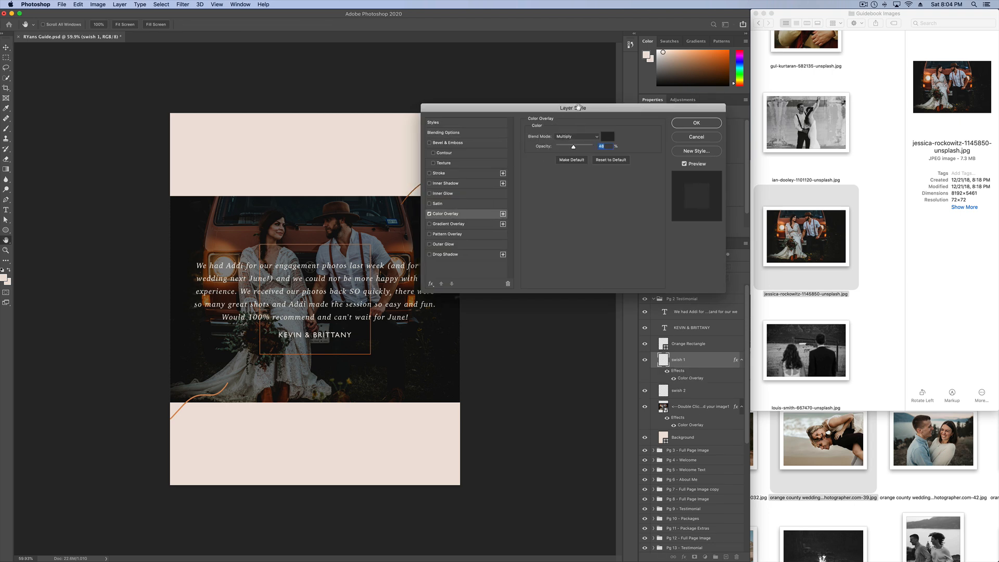
left_click_drag(560, 107, 658, 107)
left_click(704, 137)
left_click_drag(702, 358, 747, 267)
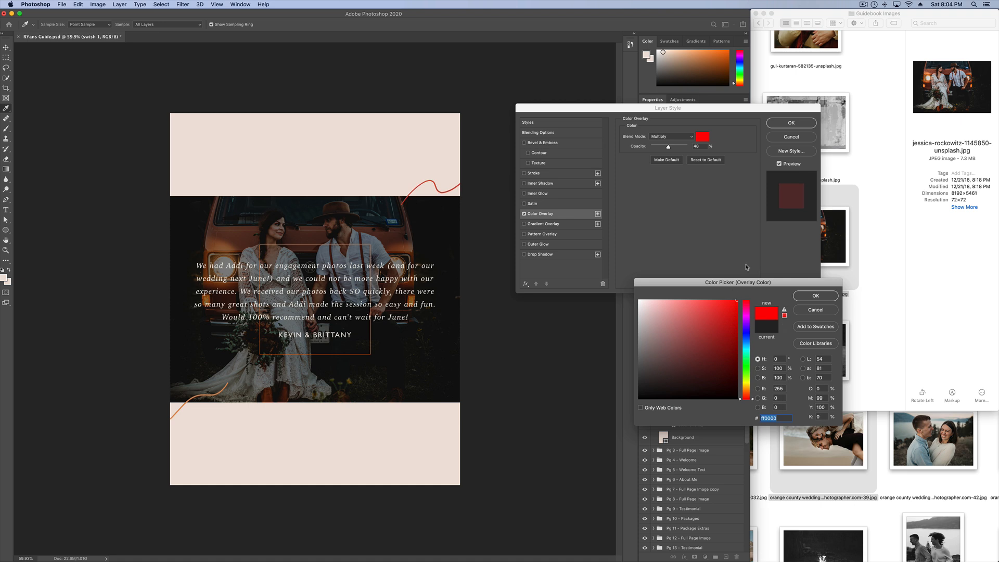
left_click(815, 296)
left_click(791, 124)
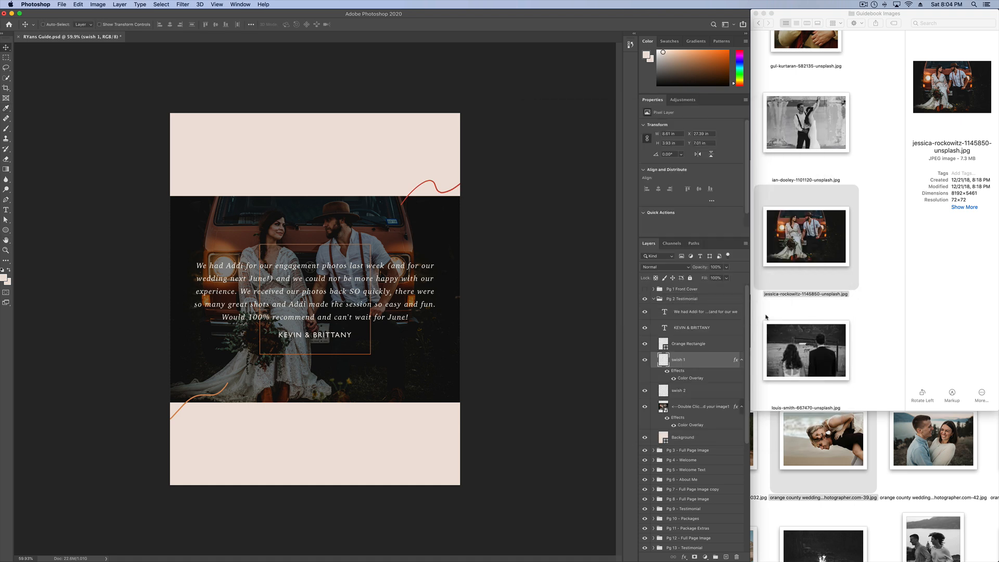
Change the testimonial quote's text color to orange ffb300
left_click(684, 329)
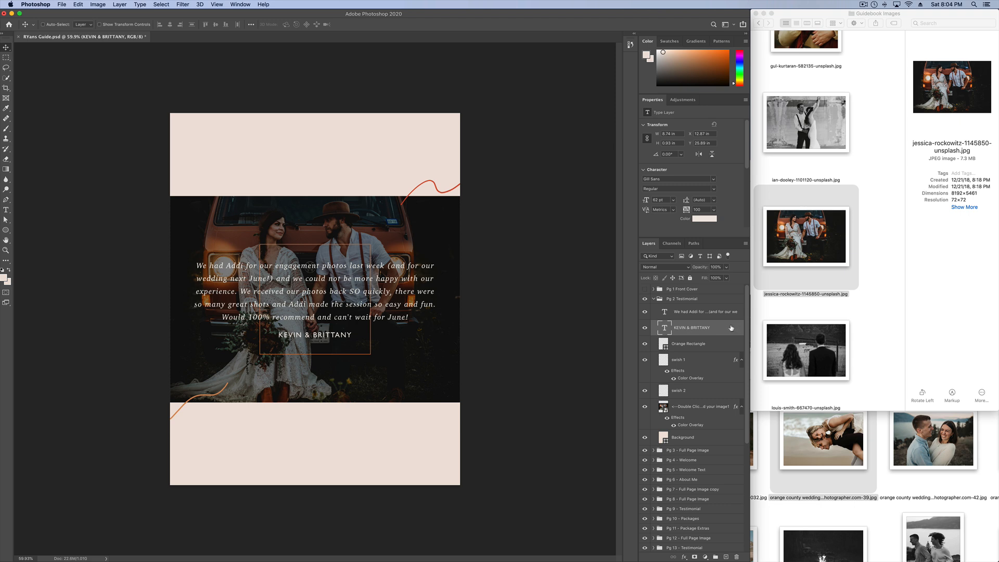
left_click(702, 314)
left_click(709, 327)
left_click(706, 315)
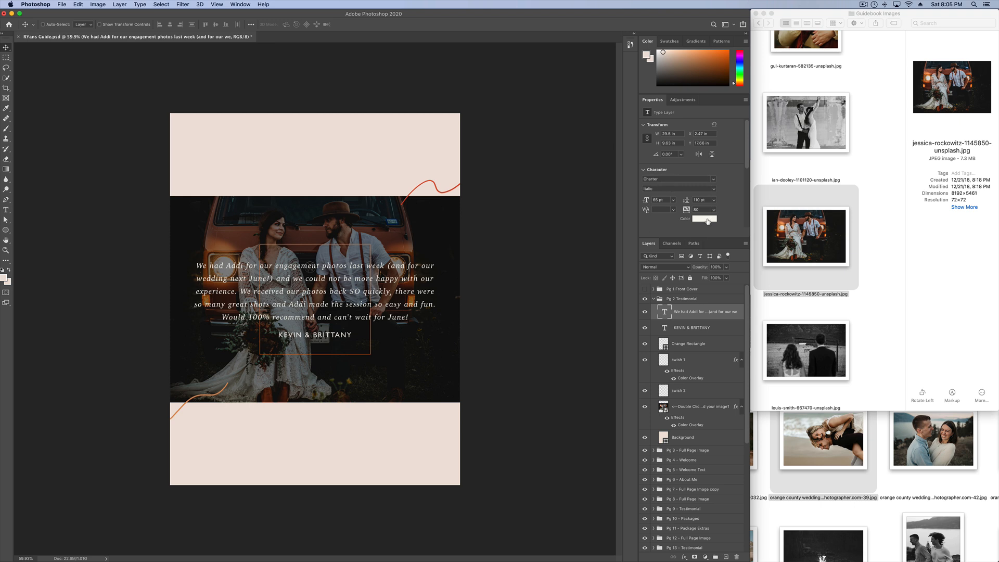
left_click(705, 219)
left_click(687, 376)
left_click_drag(687, 377, 750, 278)
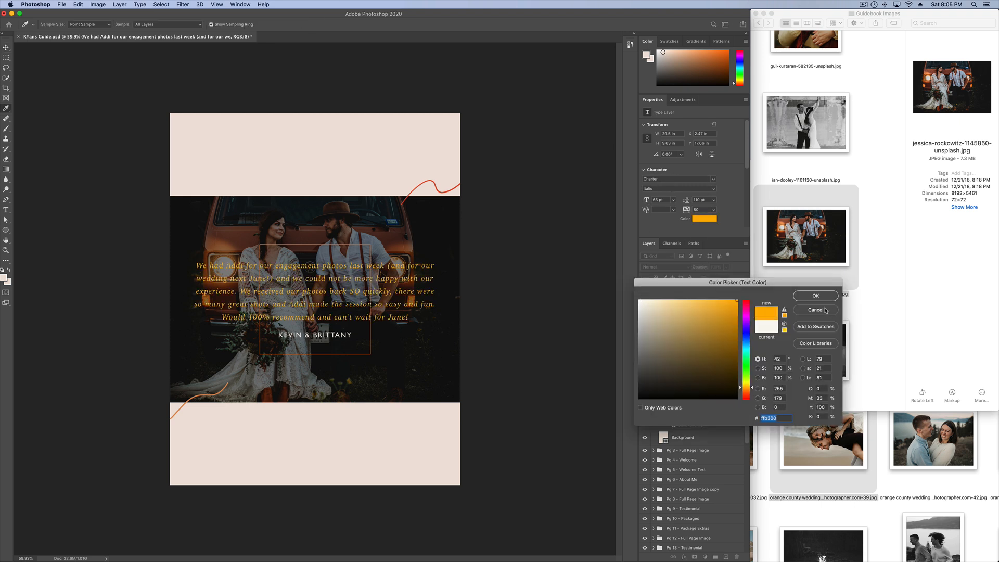
left_click(816, 298)
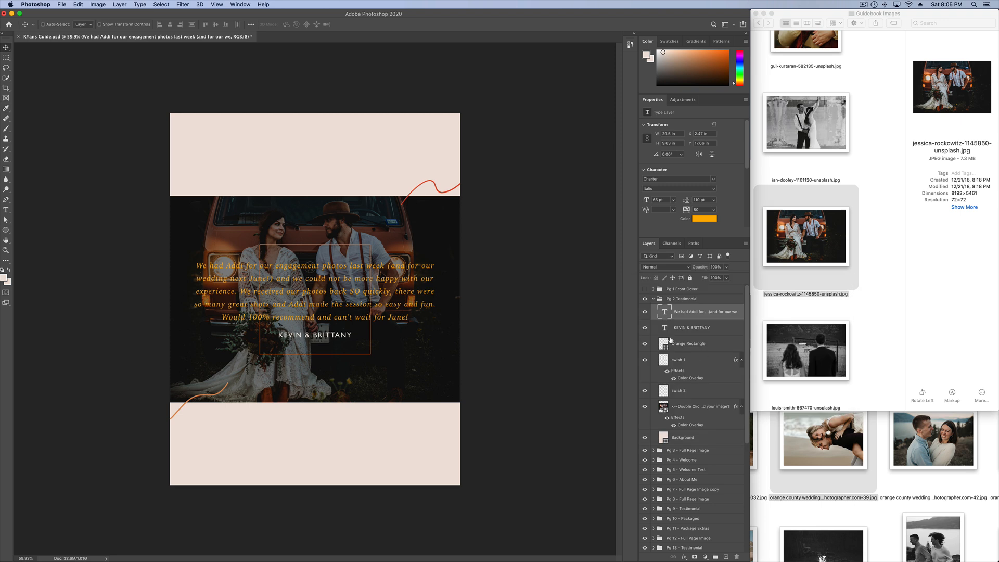
Collapse and hide the Pg 2 Testimonial group, and open the contents of the Pg 3 full-page image placeholder
left_click(653, 299)
left_click(645, 299)
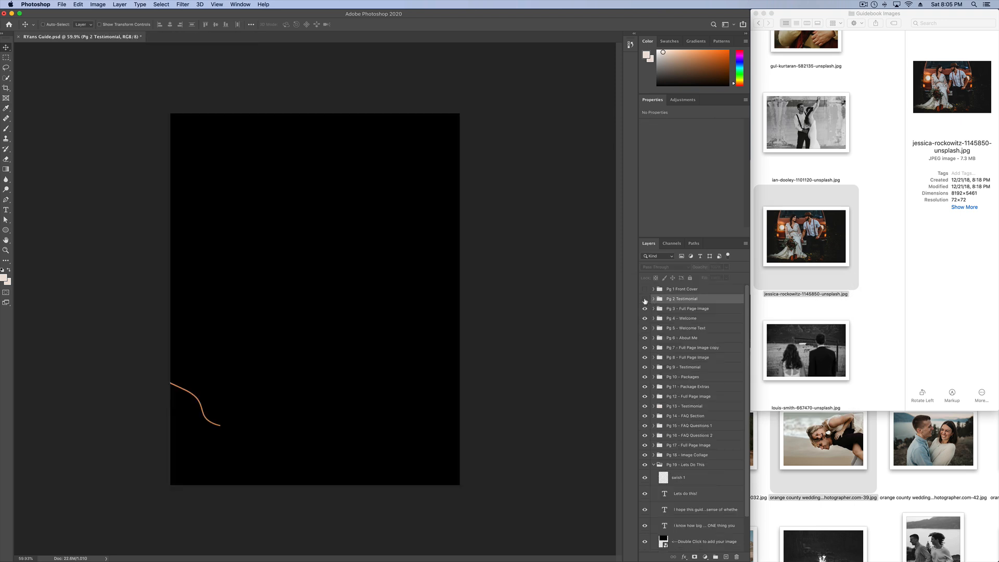
left_click(654, 309)
double_click(662, 338)
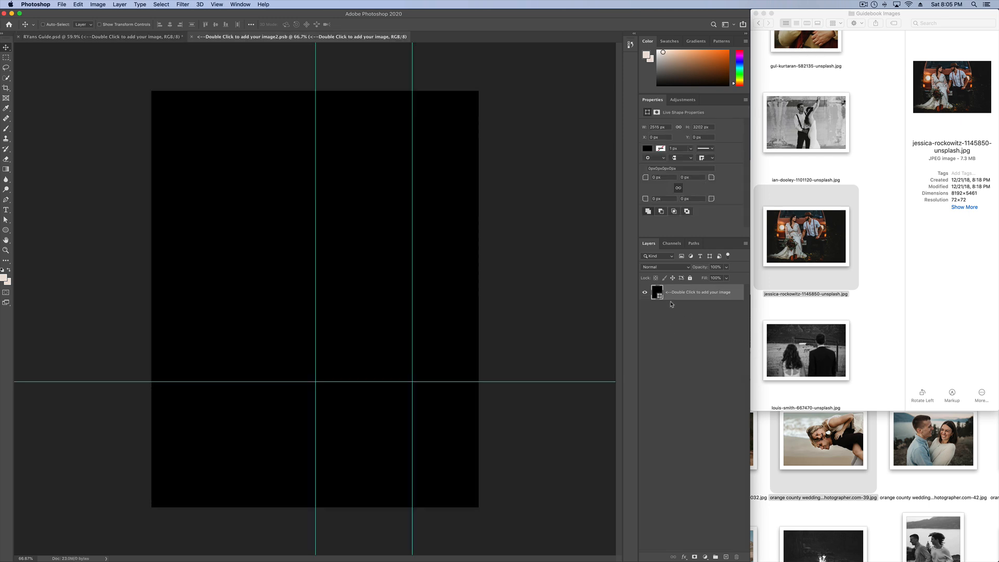
Place the desert photo of the couple with the bouquet, enlarge it to cover the Pg 3 placeholder, and save the contents
scroll(927, 490, "down", 5)
scroll(833, 239, "down", 5)
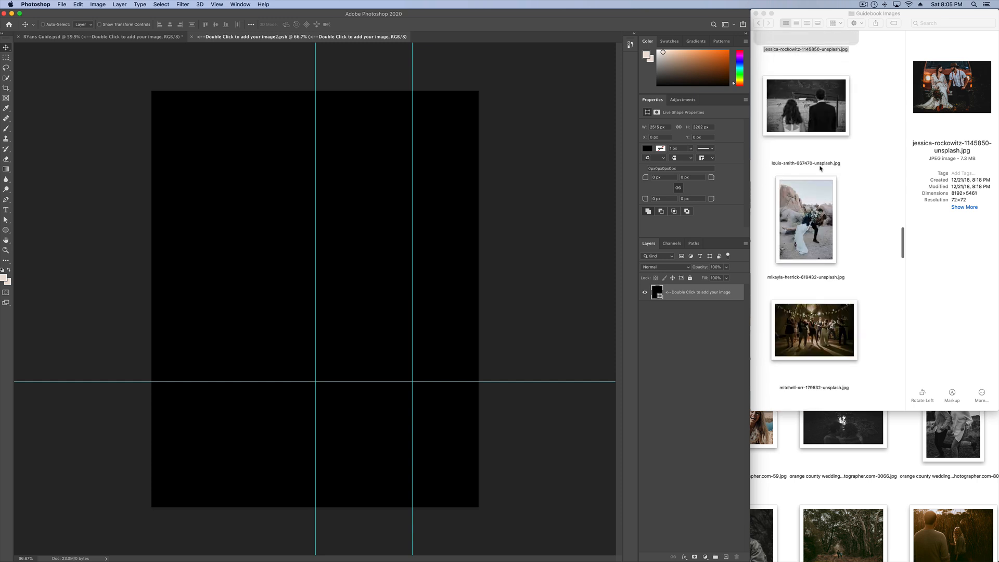
left_click_drag(826, 182, 260, 260)
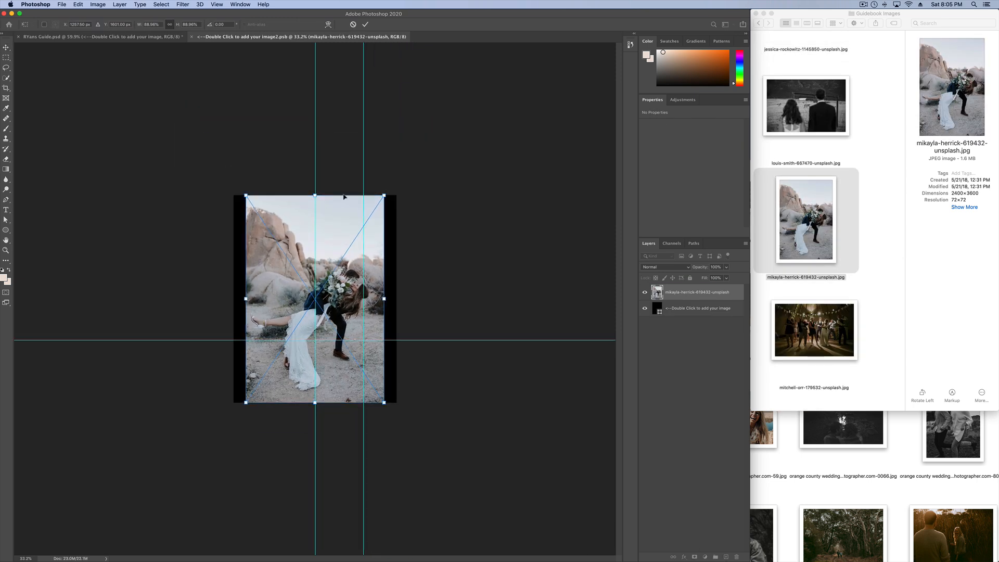
left_click_drag(383, 191, 366, 208)
key("Return")
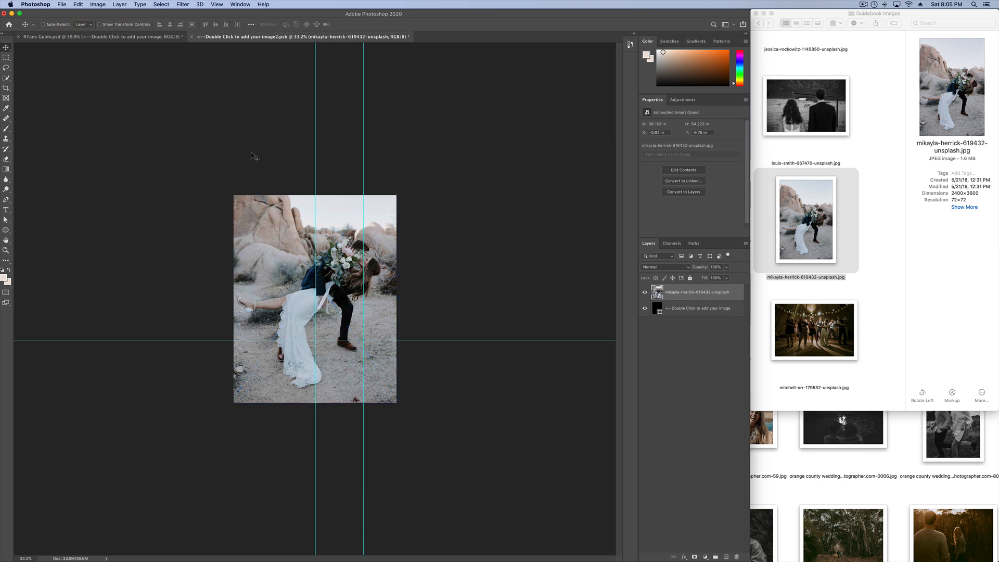
key("ctrl+s")
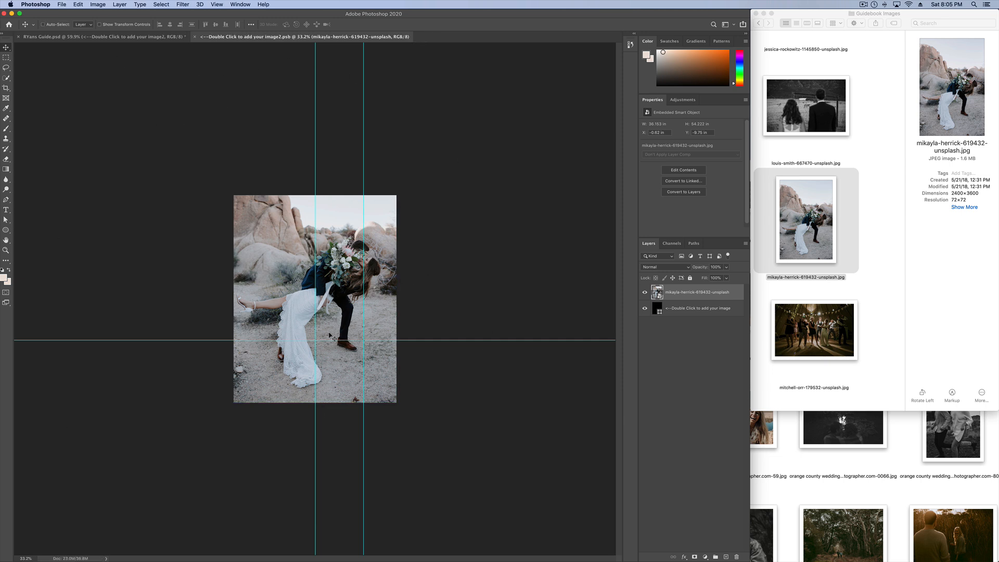
Clear all guides from the Pg 3 placeholder contents, and save and close them
left_click_drag(316, 120, 210, 132)
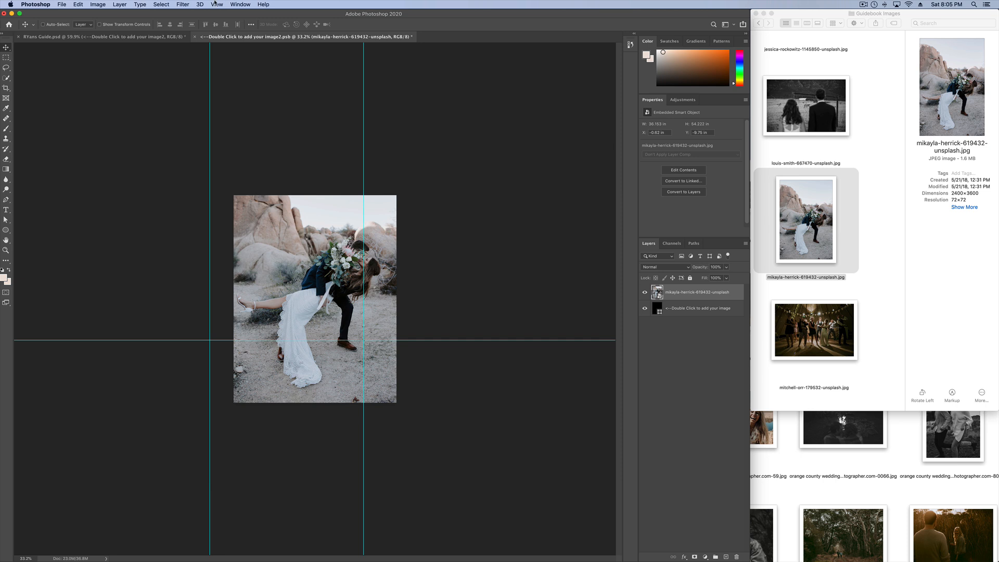
left_click(216, 4)
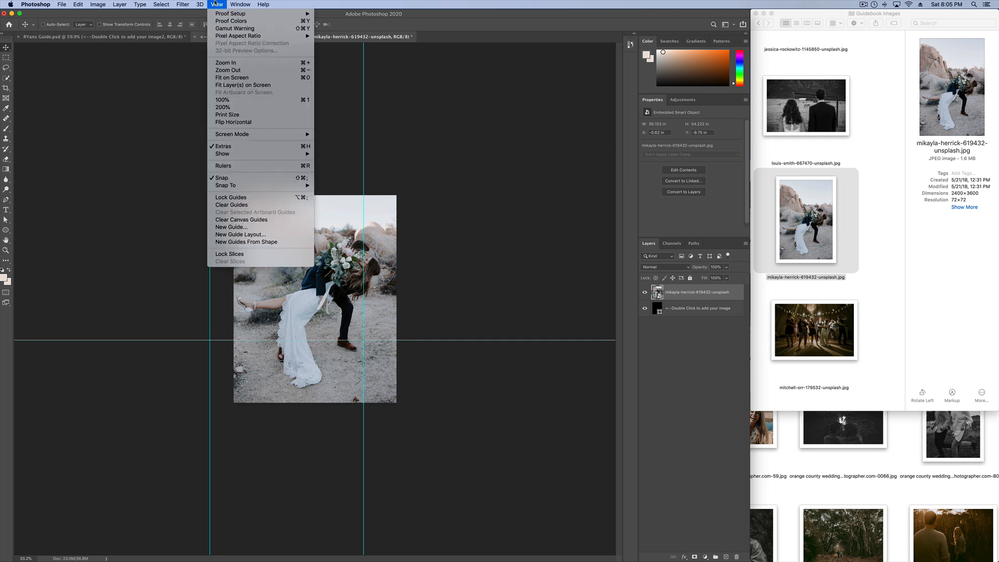
left_click(232, 206)
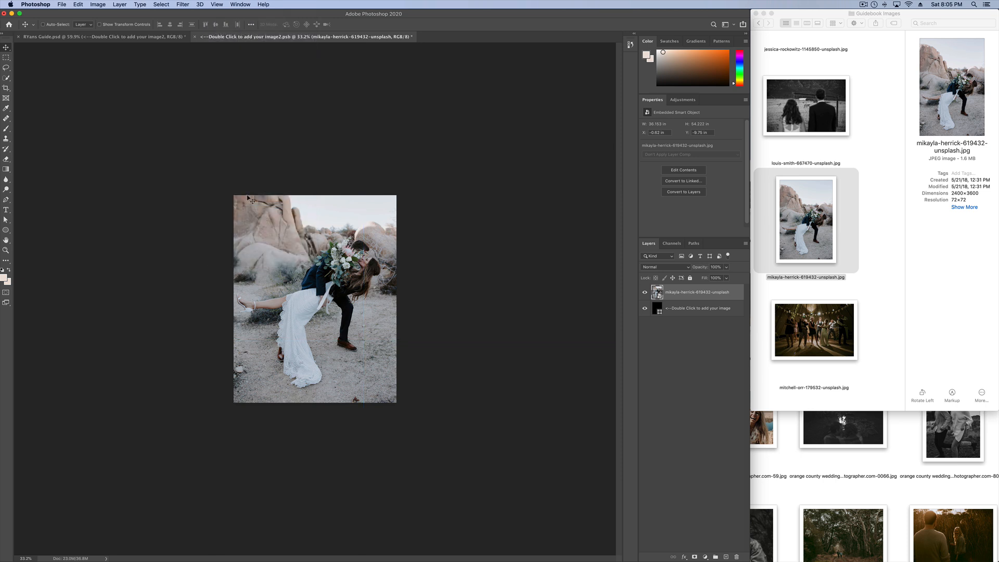
left_click(194, 36)
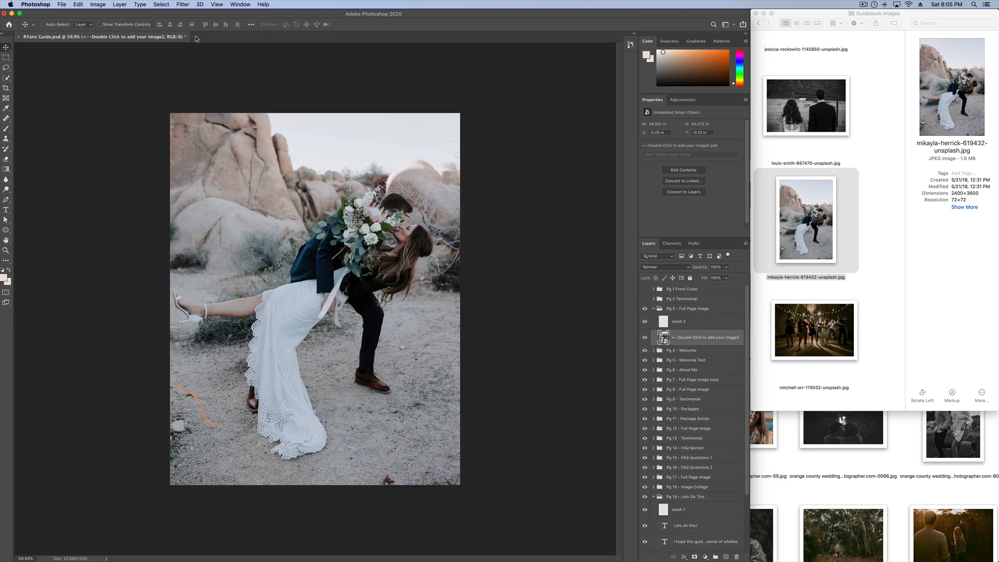
Collapse and hide the Pg 3 - Full Page Image group, and expand the Pg 4 - Welcome group
left_click(654, 308)
left_click(645, 309)
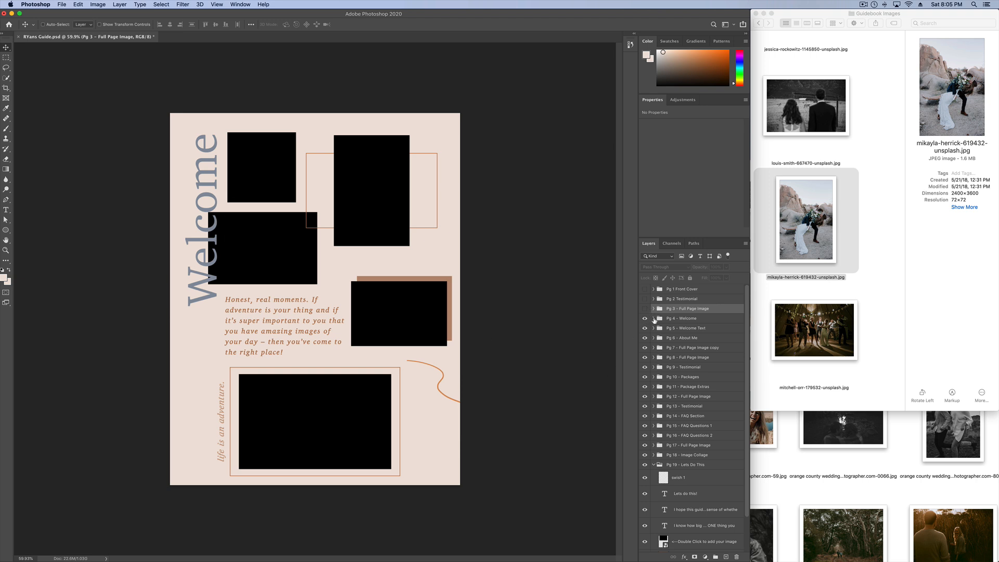
left_click(654, 319)
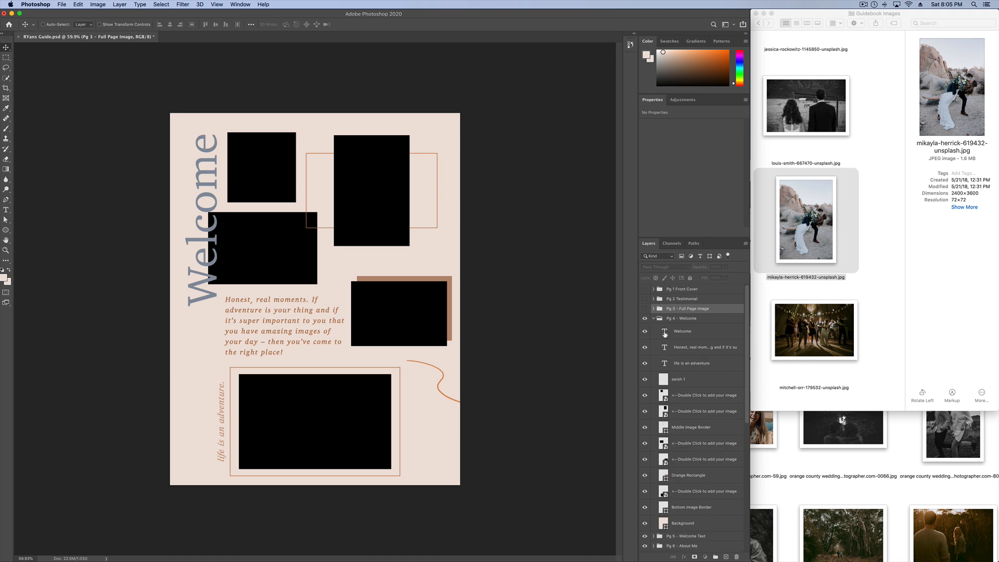
Replace the vertical Welcome heading's text on page 4 with "Howdy!"
double_click(665, 332)
type("Ho")
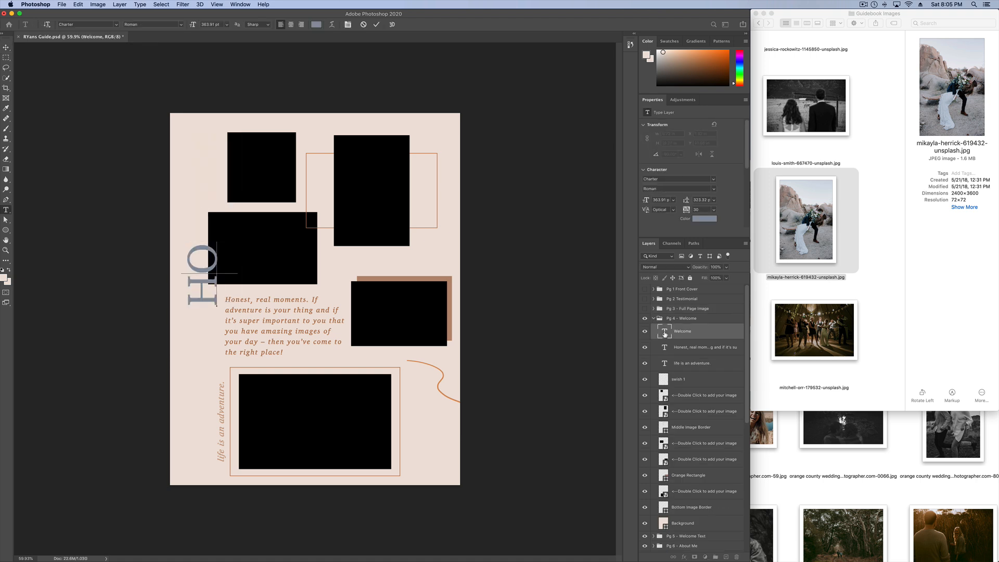
type("wdy!")
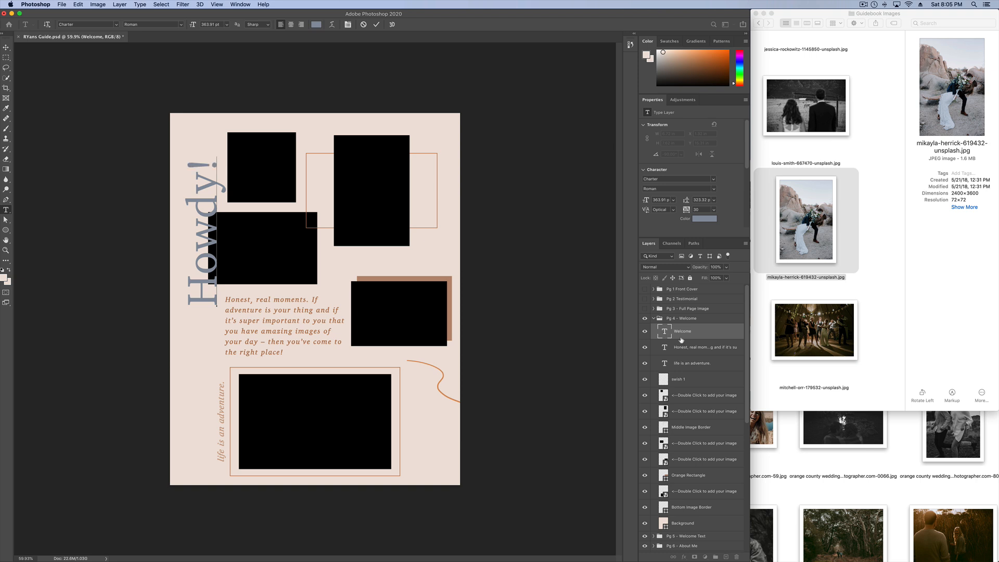
key("Escape")
key("v")
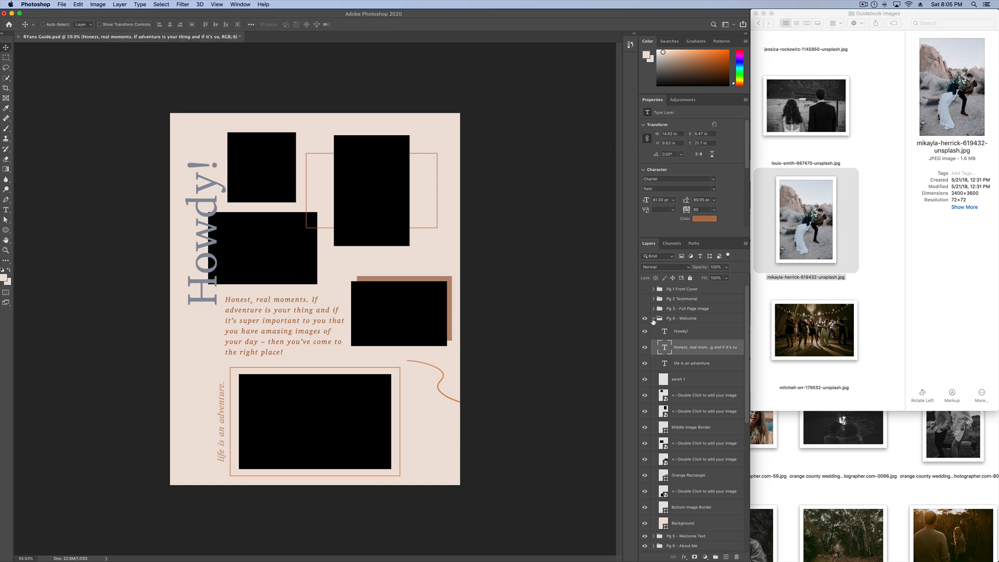
Collapse and hide the Pg 4 - Welcome group, and hide the Pg 5 - Welcome Text group
left_click(657, 320)
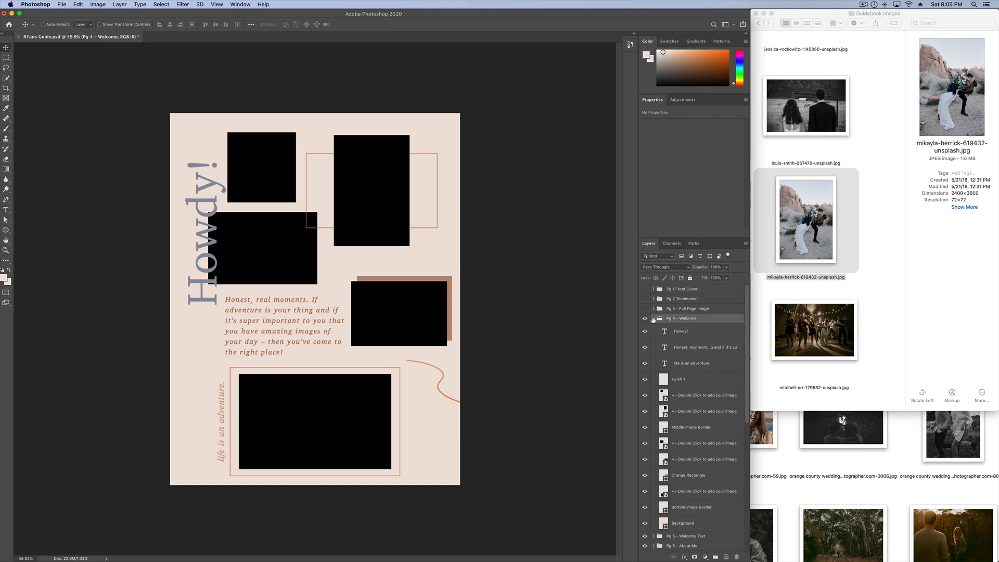
left_click(654, 319)
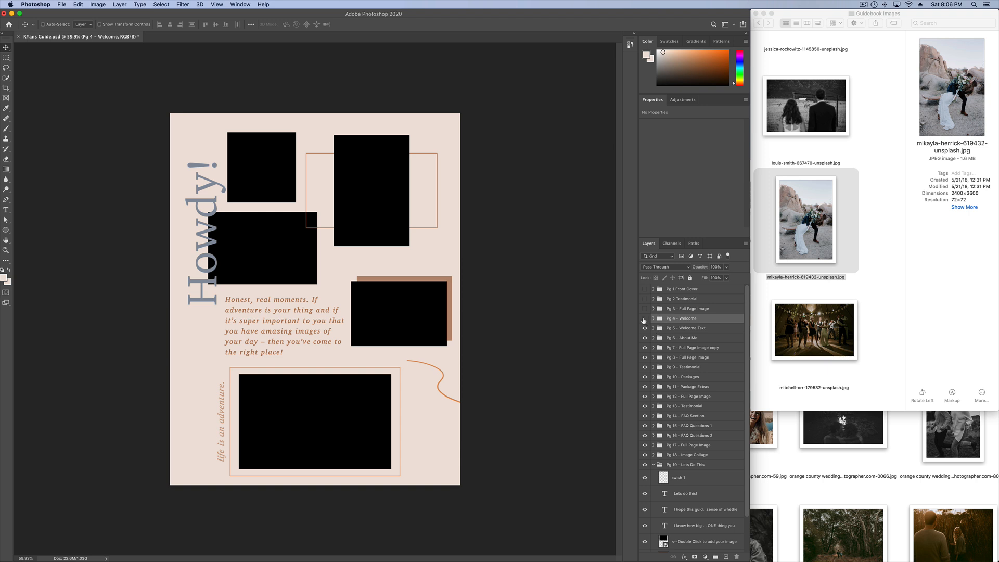
left_click(645, 319)
left_click(645, 328)
Duplicate the Pg 6 - About Me group within the same document under the name "Ryans Extra Page"
left_click(678, 338)
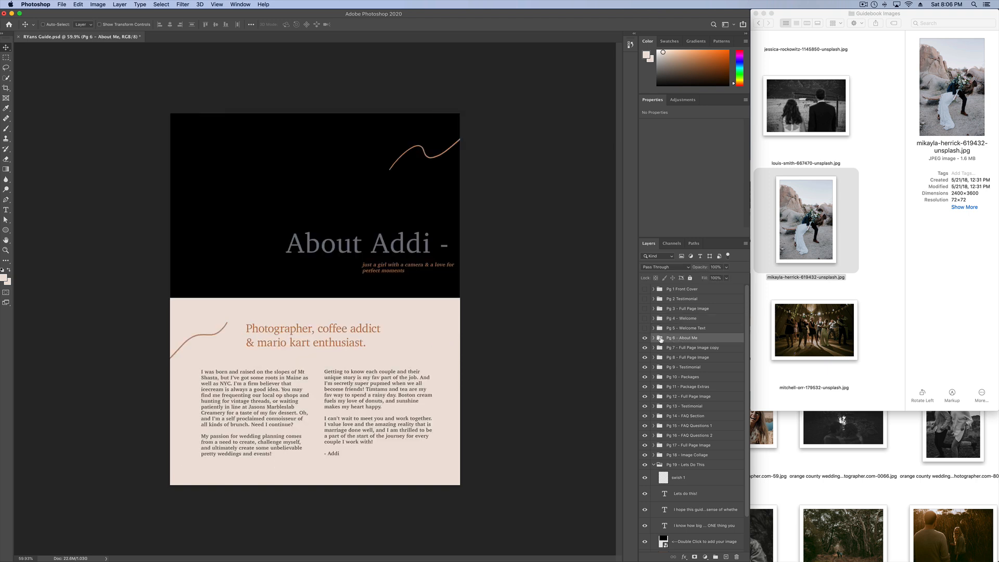
right_click(661, 339)
left_click(723, 335)
right_click(708, 340)
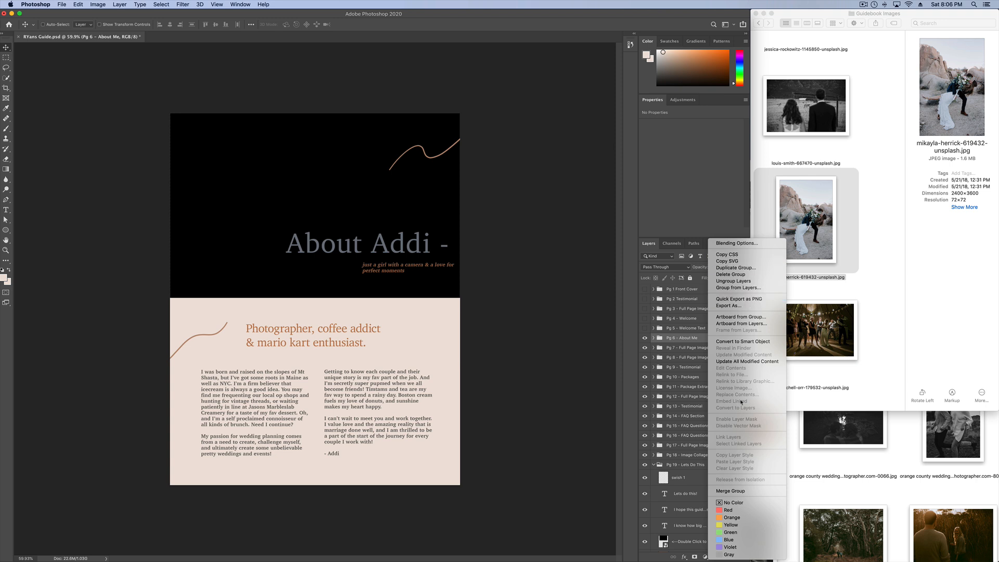
left_click(734, 268)
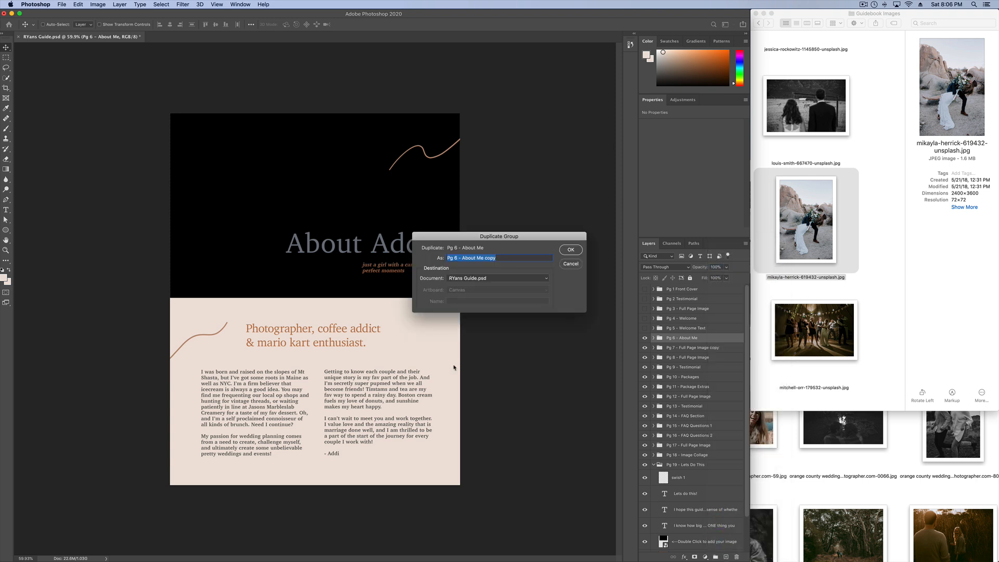
type("Ryans Extra Page")
key("Return")
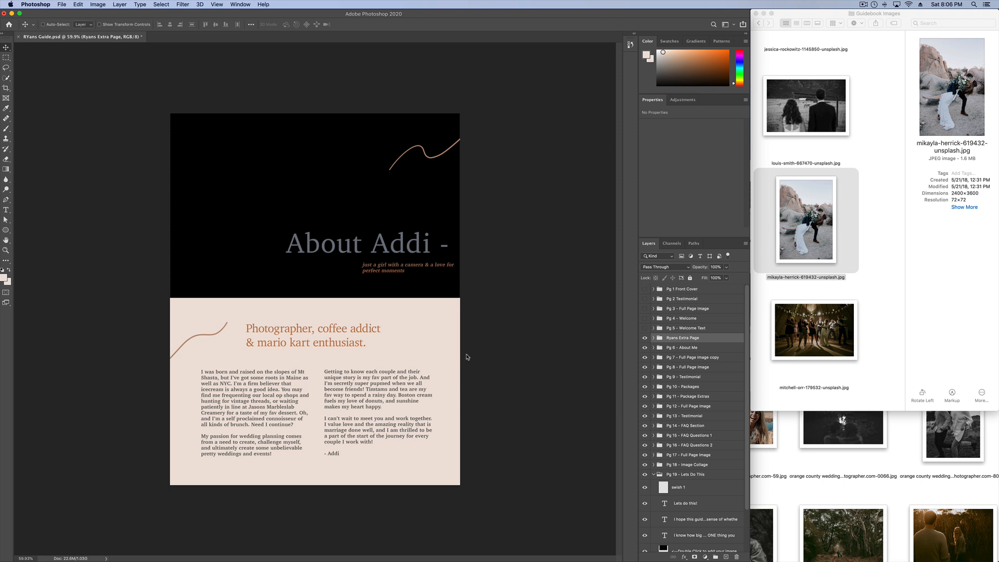
Place mitchell-orr-179532-unsplash.jpg in the Ryans Extra Page image placeholder, enlarged to fill the frame, and save and close the placeholder contents
left_click(653, 338)
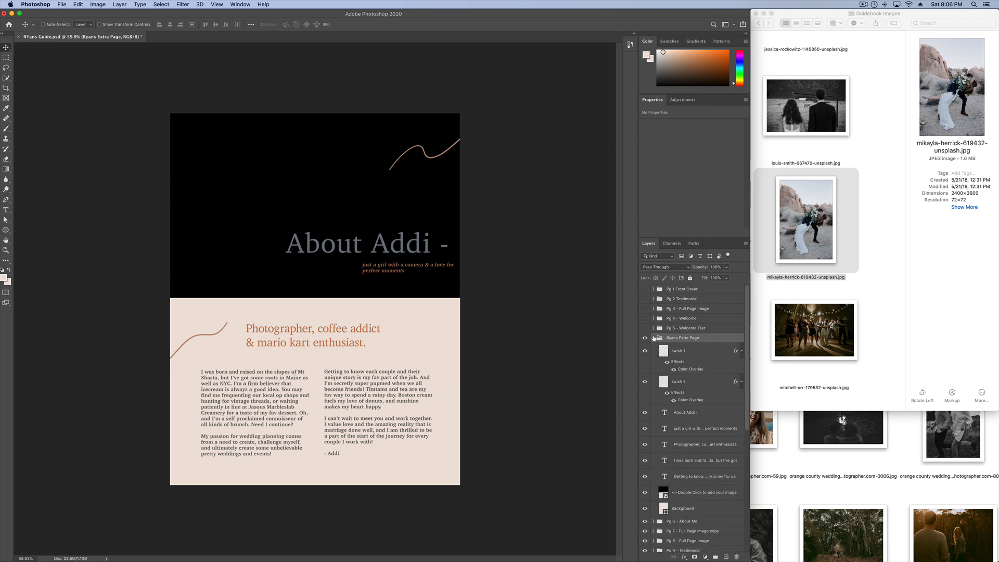
double_click(664, 492)
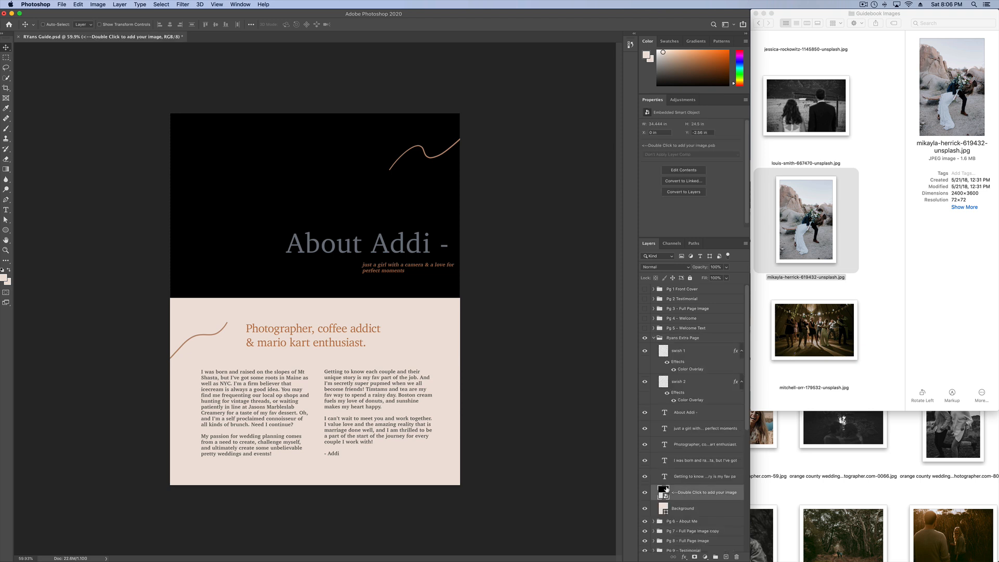
left_click_drag(846, 318, 347, 280)
left_click_drag(444, 212, 516, 190)
left_click_drag(461, 242, 432, 253)
key("Return")
key("super+s")
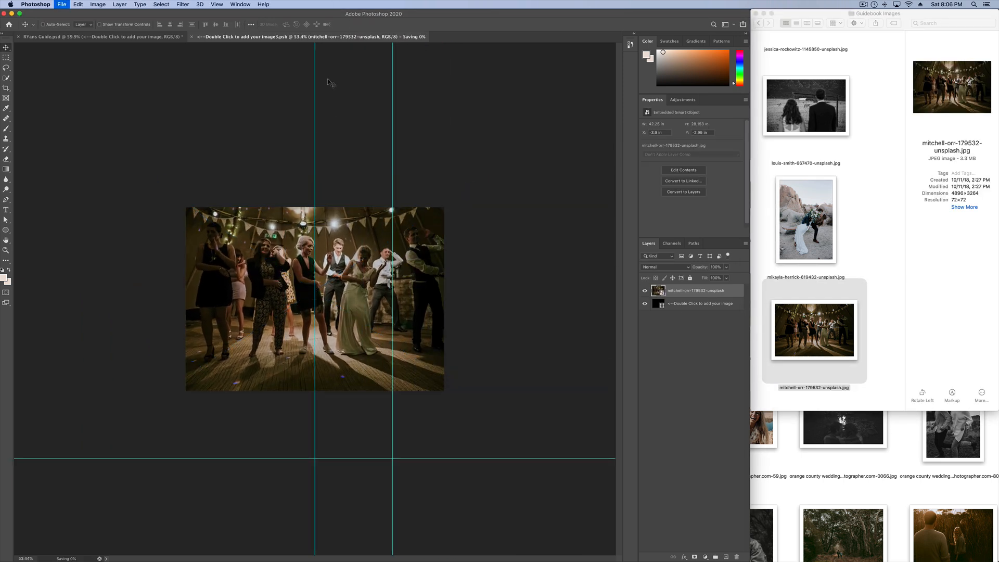
left_click(195, 37)
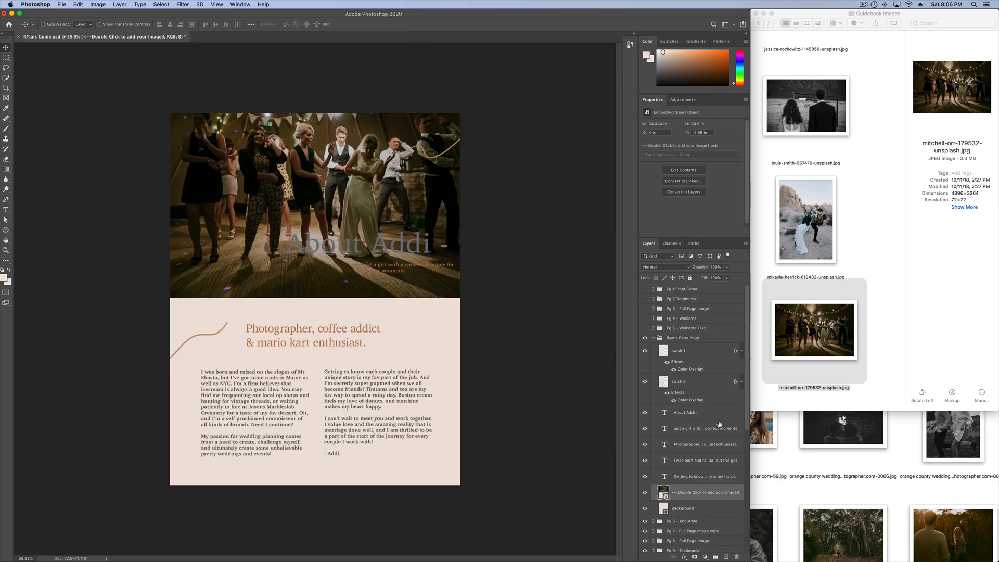
Convert the photo placeholder layer in the Ryans Extra Page group into its own independent smart object
left_click(654, 338)
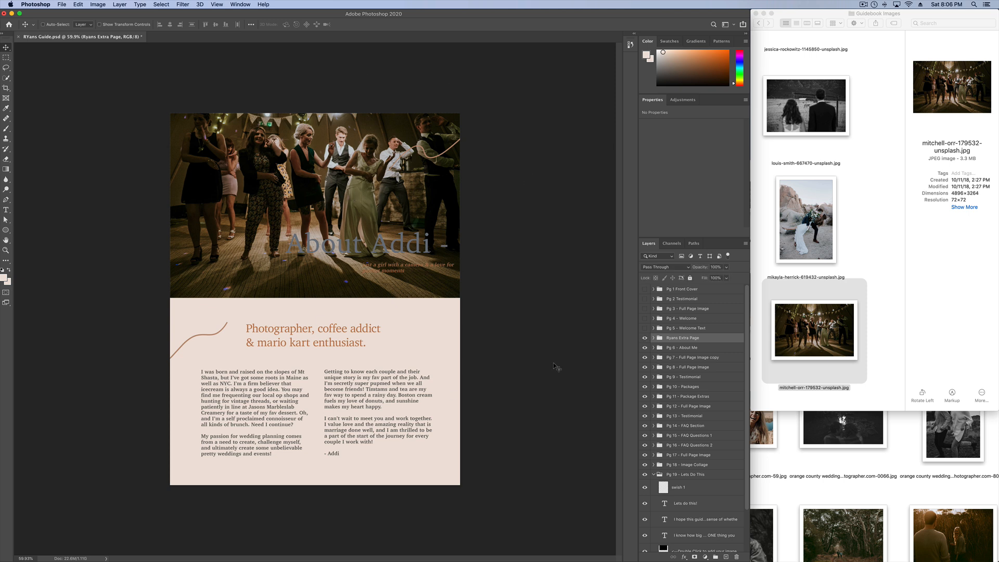
left_click(654, 339)
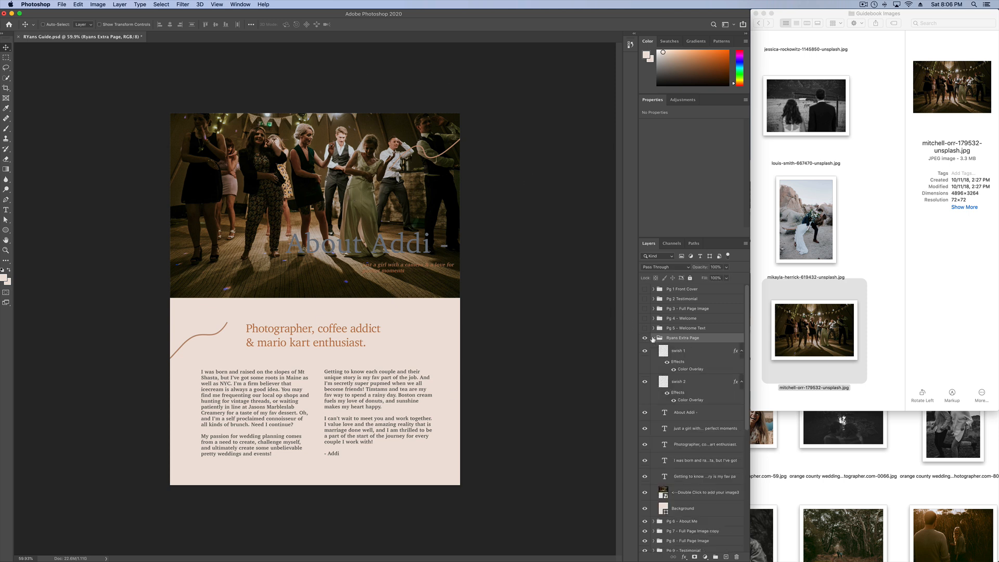
left_click(696, 493)
right_click(693, 491)
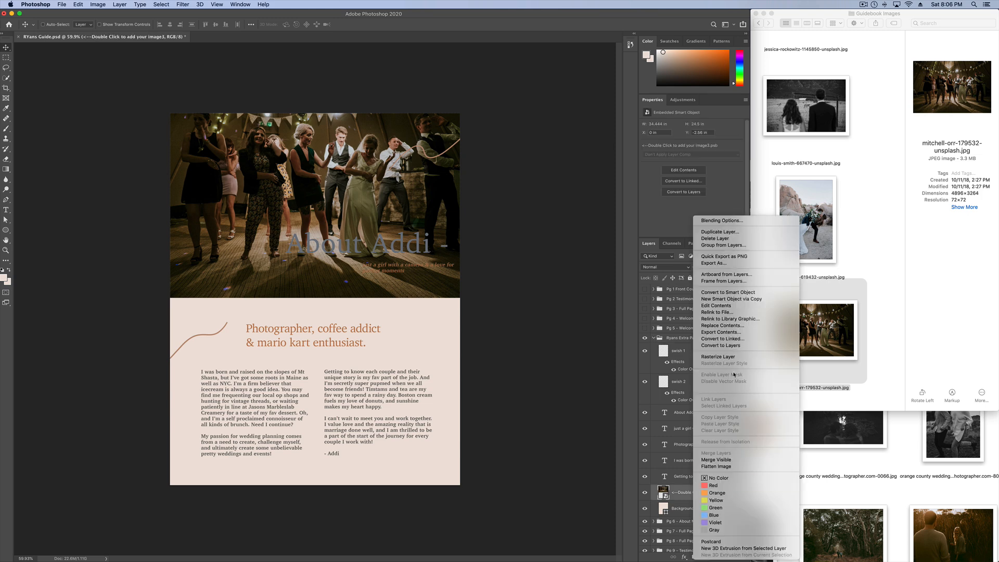
left_click(718, 357)
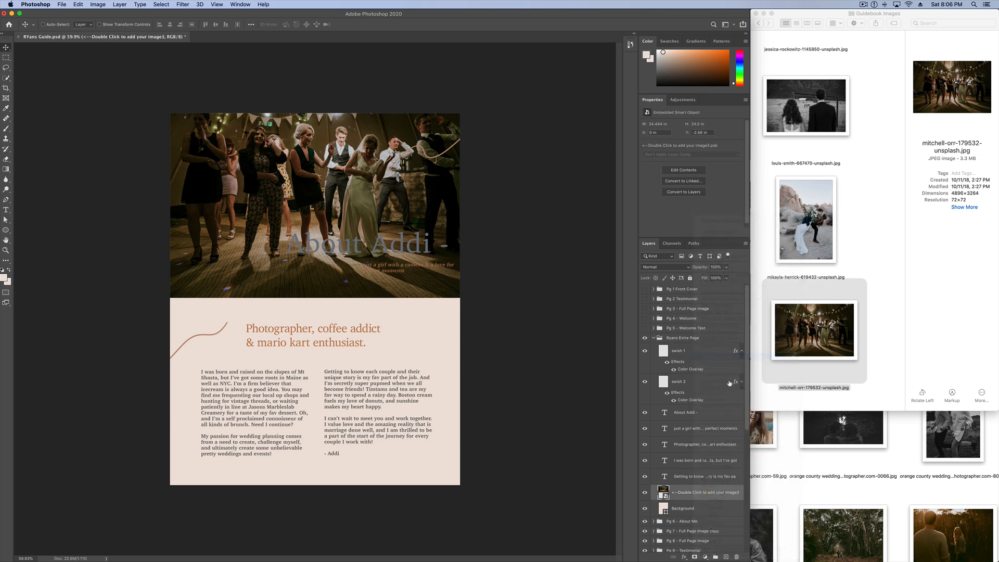
right_click(696, 489)
left_click(731, 328)
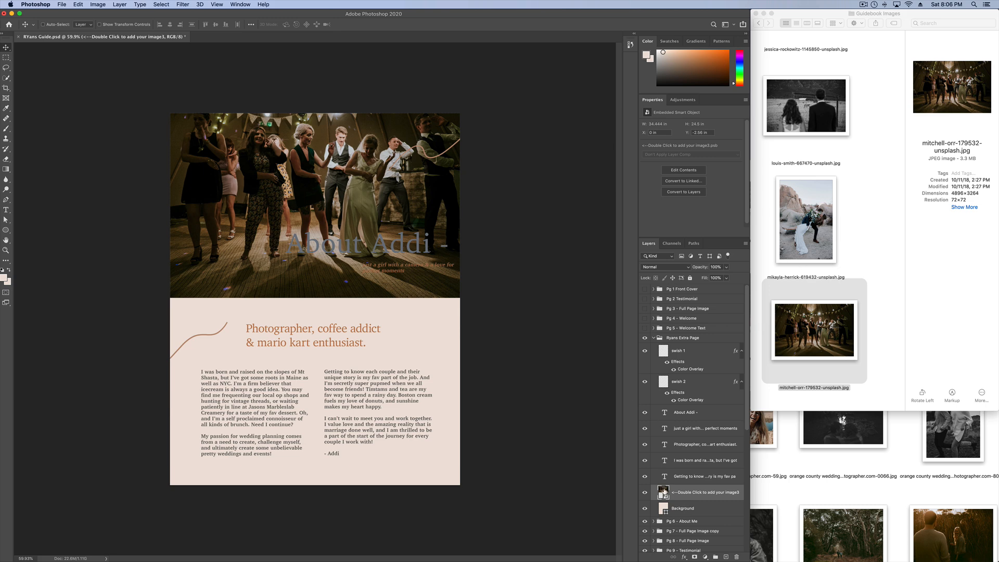
Place louis-smith-667470-unsplash.jpg in the Ryans Extra Page smart object, scaled to fill the frame, and save and close its contents
double_click(663, 492)
left_click_drag(817, 109, 323, 292)
left_click_drag(437, 214, 487, 187)
key("Return")
key("super+s")
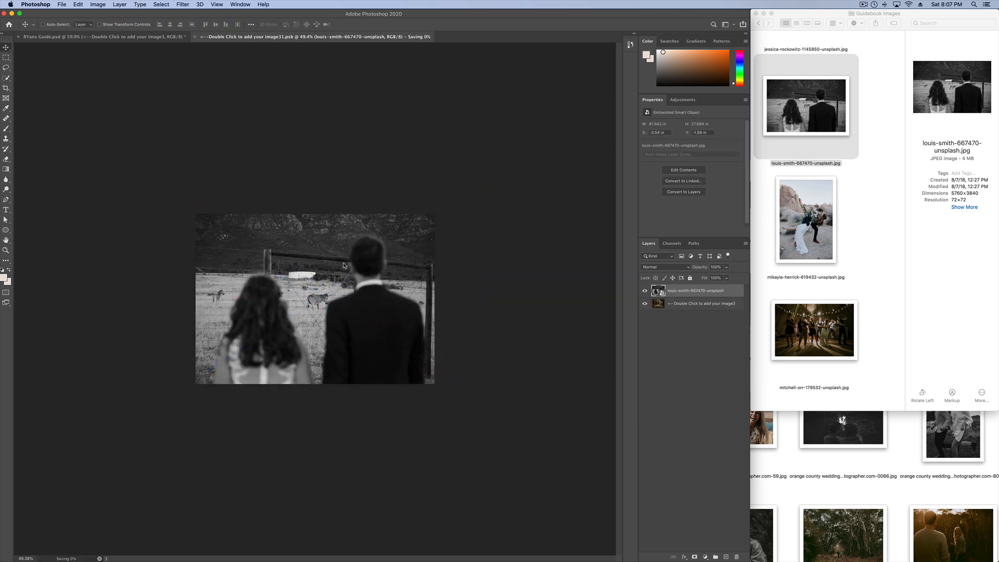
left_click(198, 37)
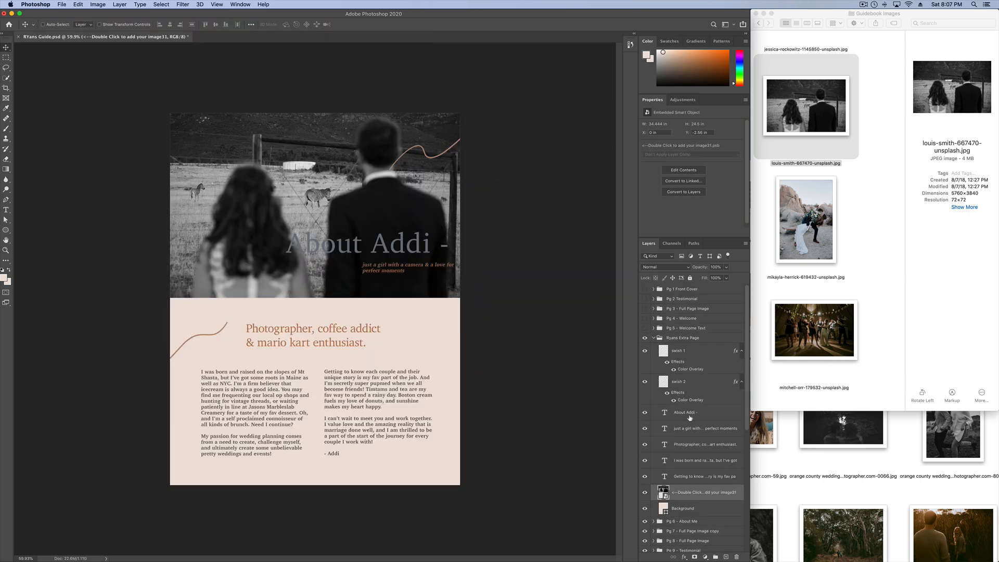
Collapse the Ryans Extra Page group and toggle its visibility to compare it with the Pg 6 - About Me page
left_click(655, 339)
left_click(646, 339)
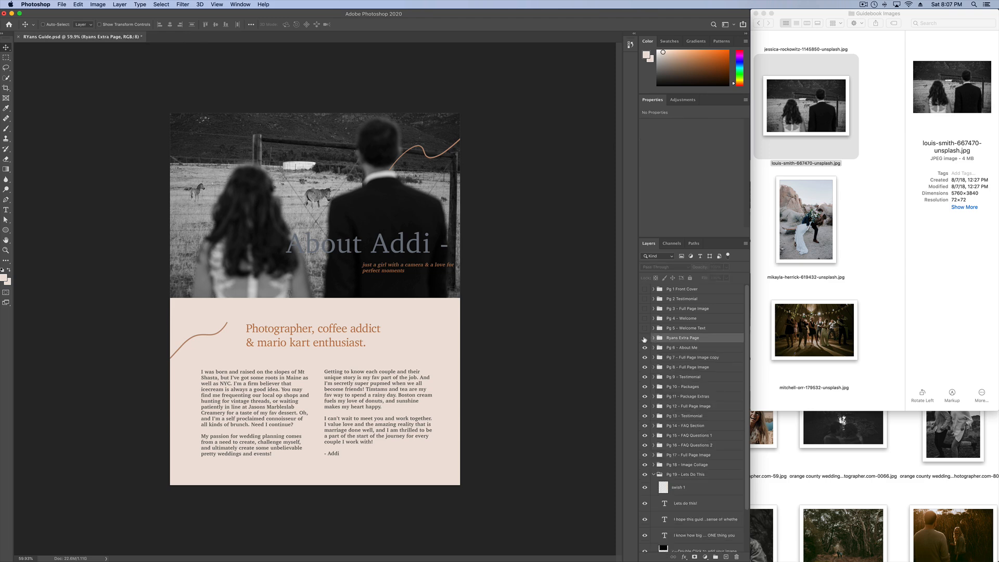
left_click(699, 348)
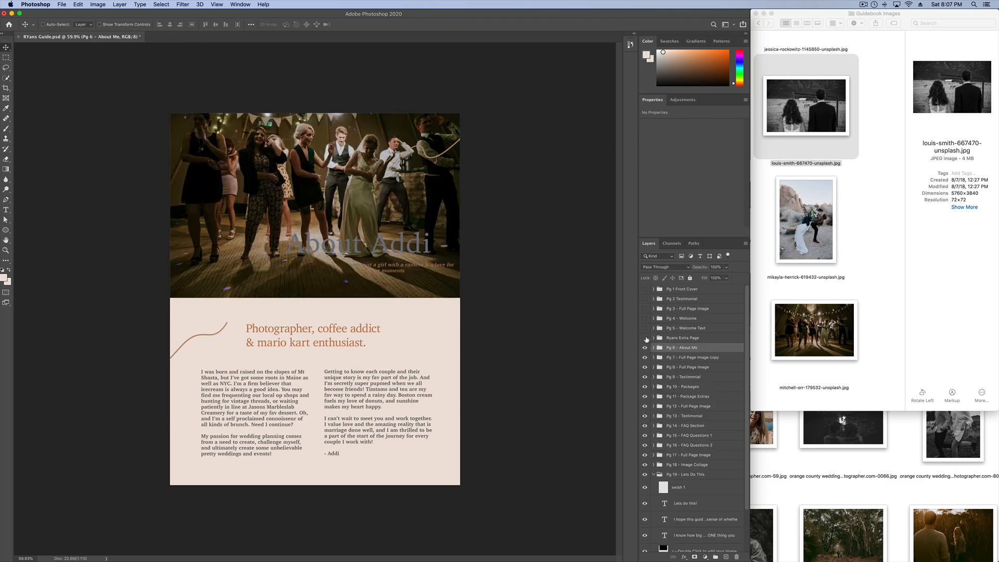
left_click(645, 339)
left_click(645, 338)
left_click(645, 338)
left_click(645, 338)
Review the pages by hiding the groups from Pg 6 - About Me through Pg 18 - Image Collage one by one, and make all page groups visible again
left_click(645, 347)
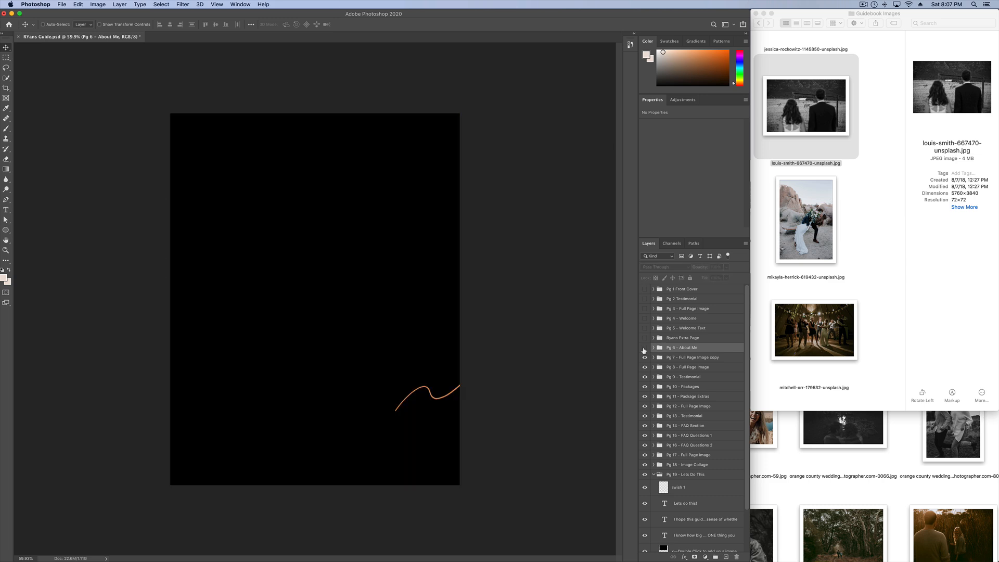
left_click(645, 357)
left_click(644, 367)
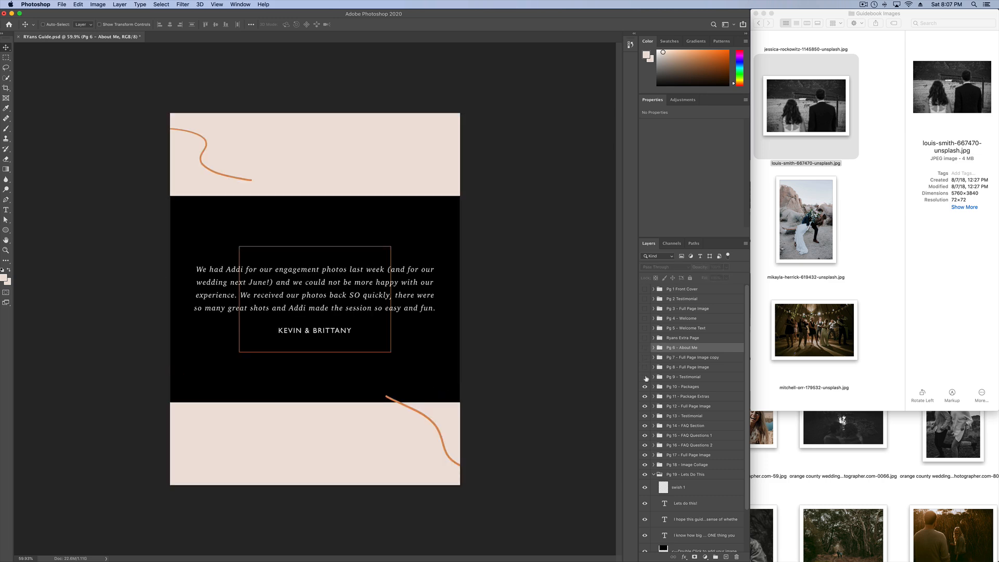
left_click(644, 377)
left_click(645, 386)
left_click(645, 396)
left_click(645, 406)
left_click(644, 416)
left_click(644, 426)
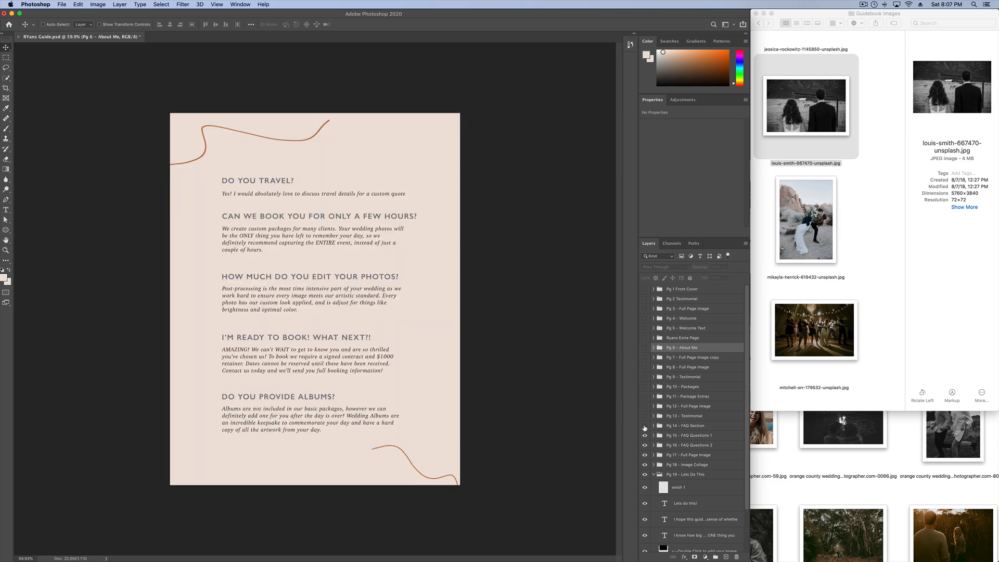
left_click(645, 436)
left_click(645, 445)
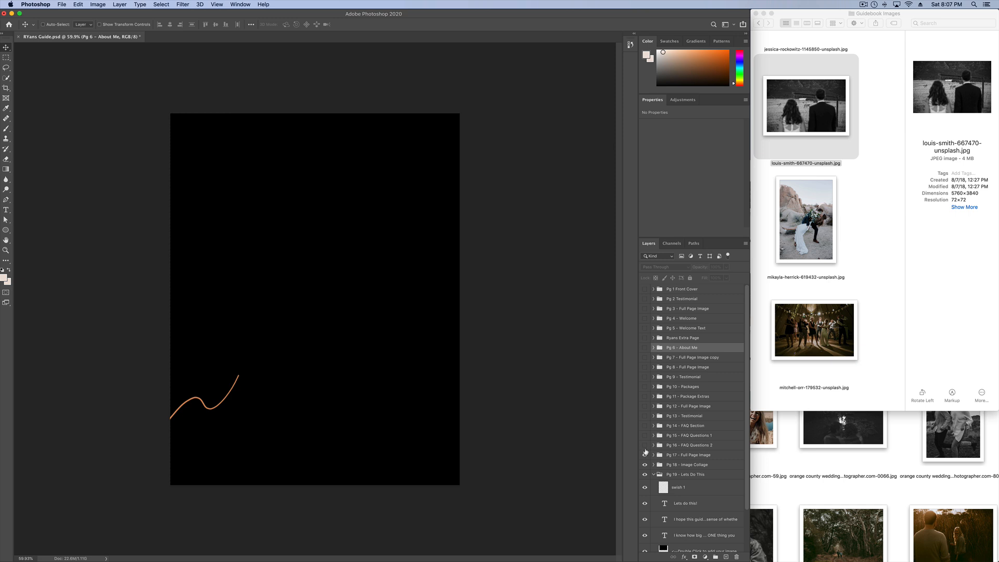
left_click(645, 455)
left_click(645, 464)
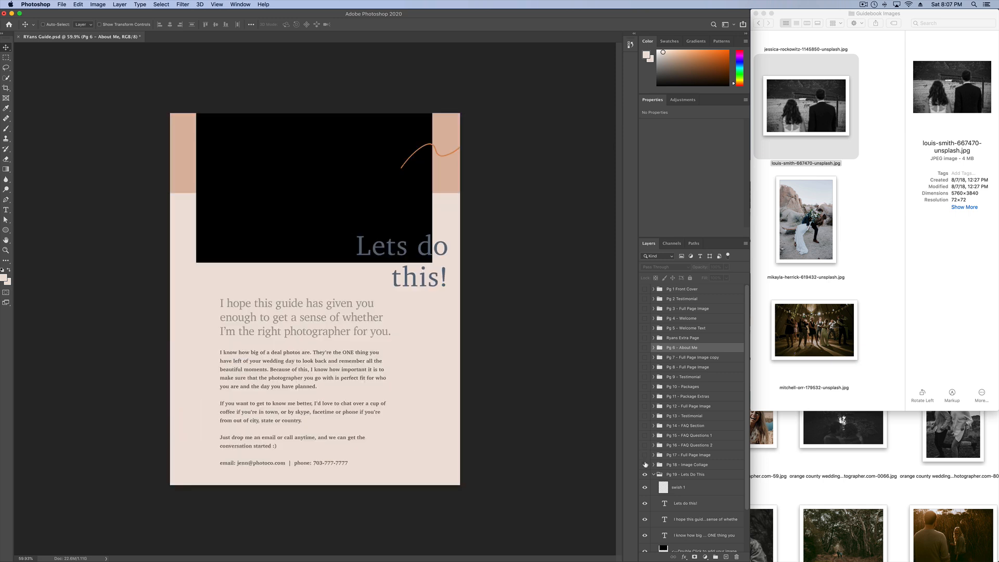
left_click_drag(645, 465, 646, 292)
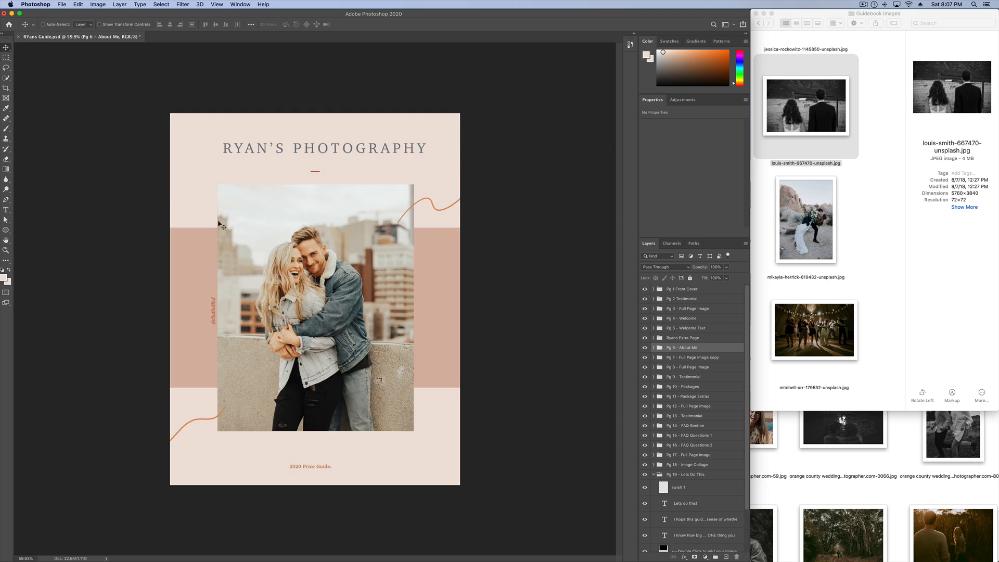
left_click(683, 329)
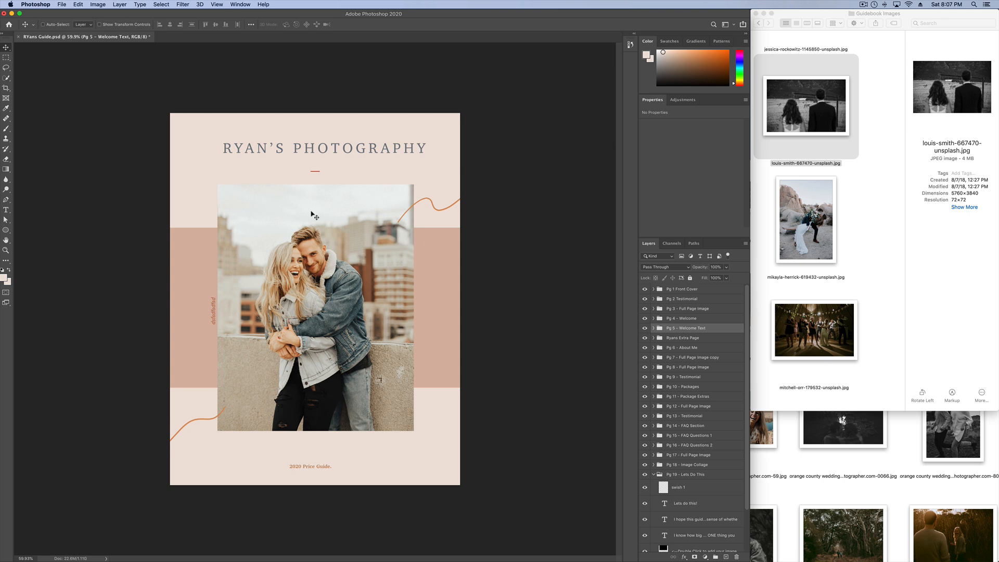
Close RYans Guide.psd without saving, and open "NEW COLOR with images Photographer Pricing Guide - Signature Edits.psd" in a full-width window
left_click(19, 37)
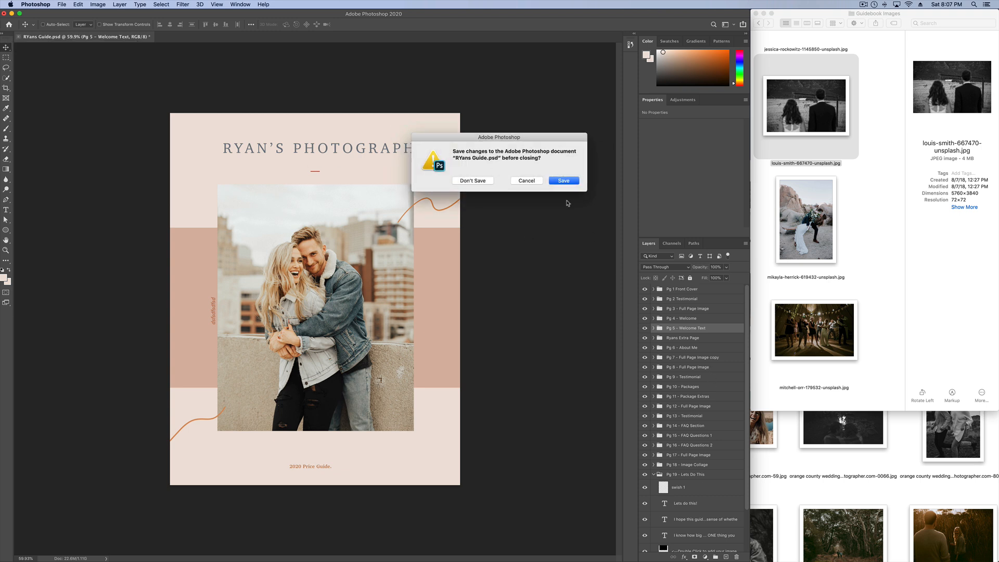
left_click(474, 182)
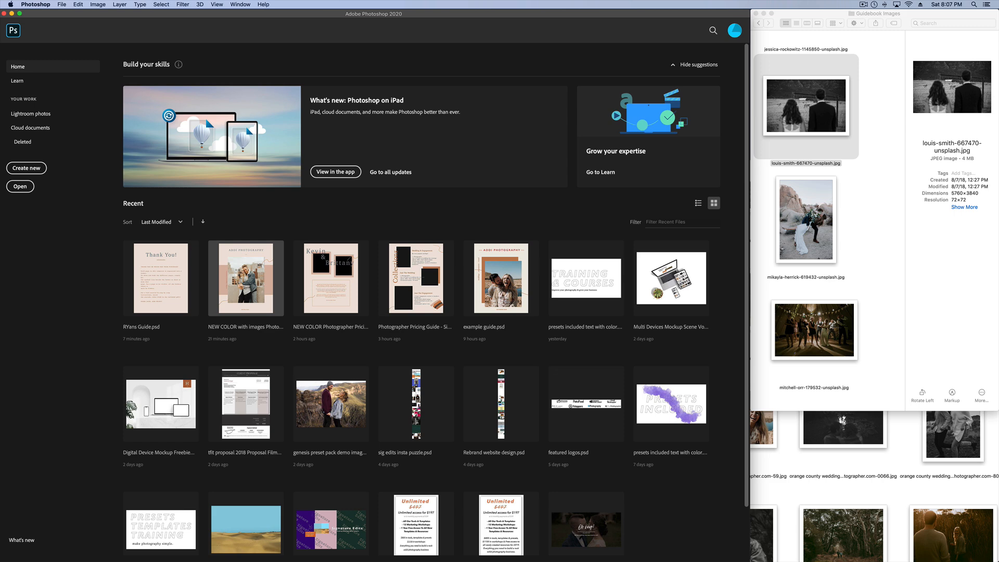
left_click(235, 271)
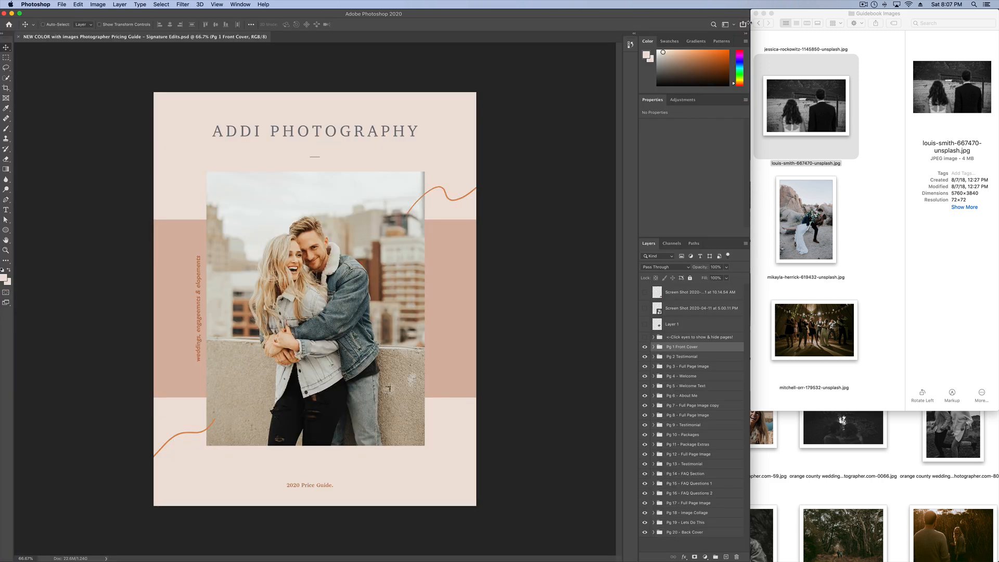
left_click_drag(750, 25, 997, 39)
scroll(409, 297, "down", 3)
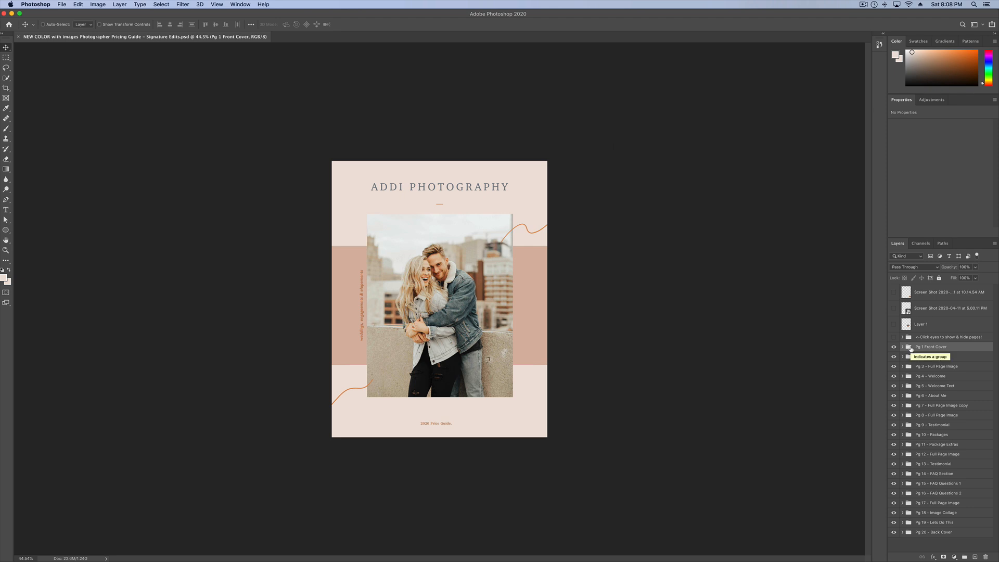
Delete the two Screen Shot layers, Layer 1 and the "Click eyes to show & hide pages!" group above Pg 1 Front Cover
right_click(960, 349)
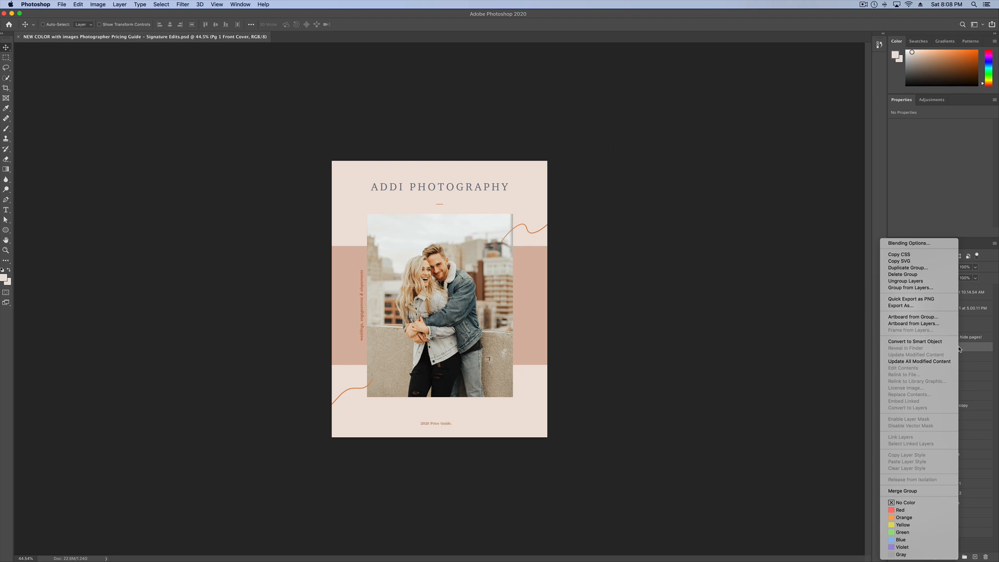
left_click(983, 366)
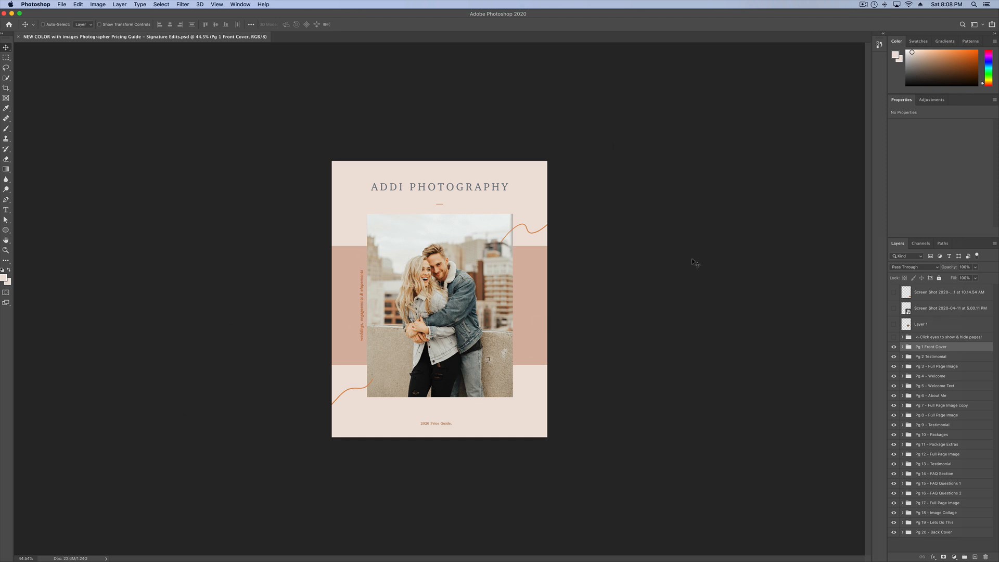
left_click(934, 296)
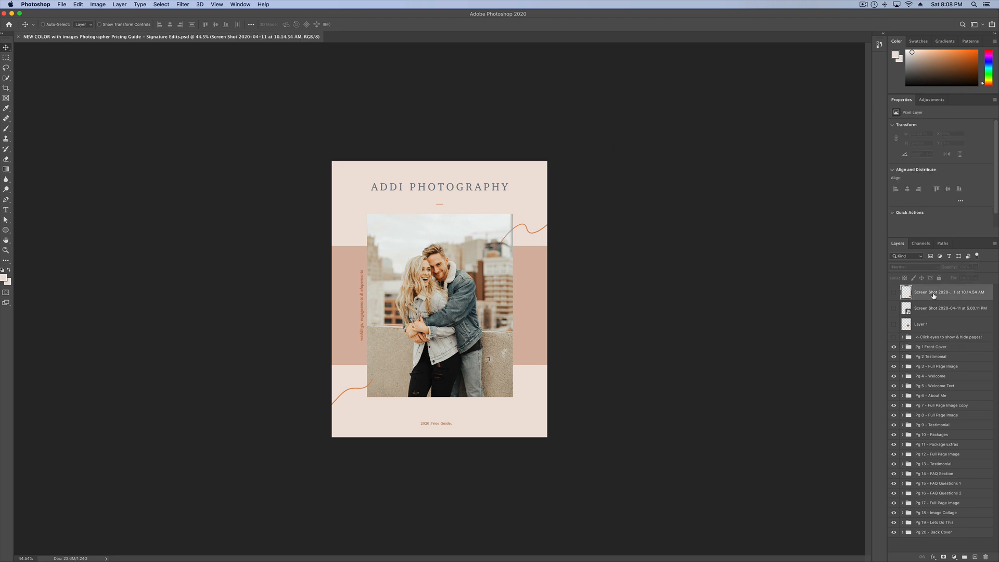
key("BackSpace")
key("BackSpace")
key("BackSpace")
key("BackSpace")
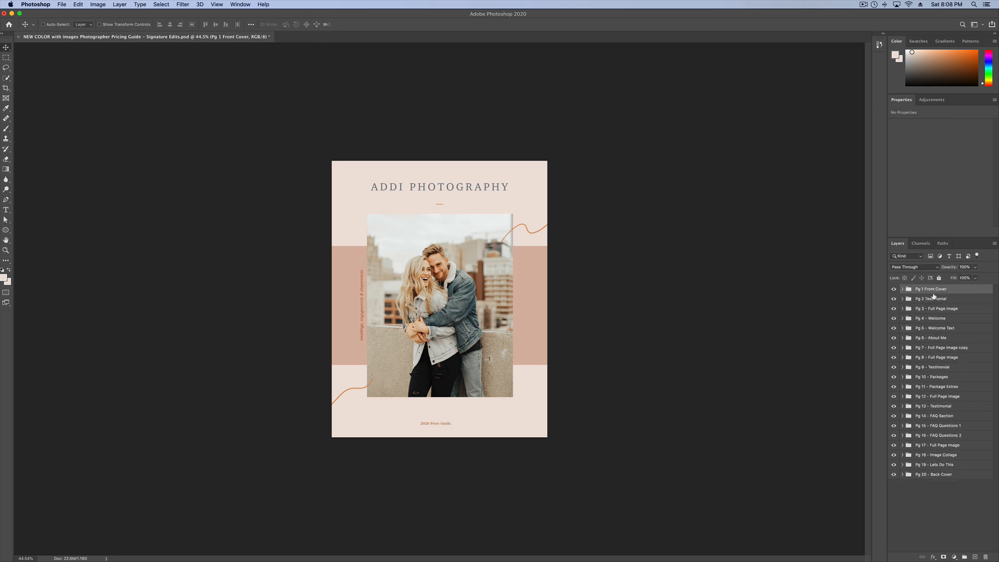
Save the document as a separate Photoshop file named "Ryan's Guide Export" in Downloads, keeping layers and maximum compatibility
key("super+shift+s")
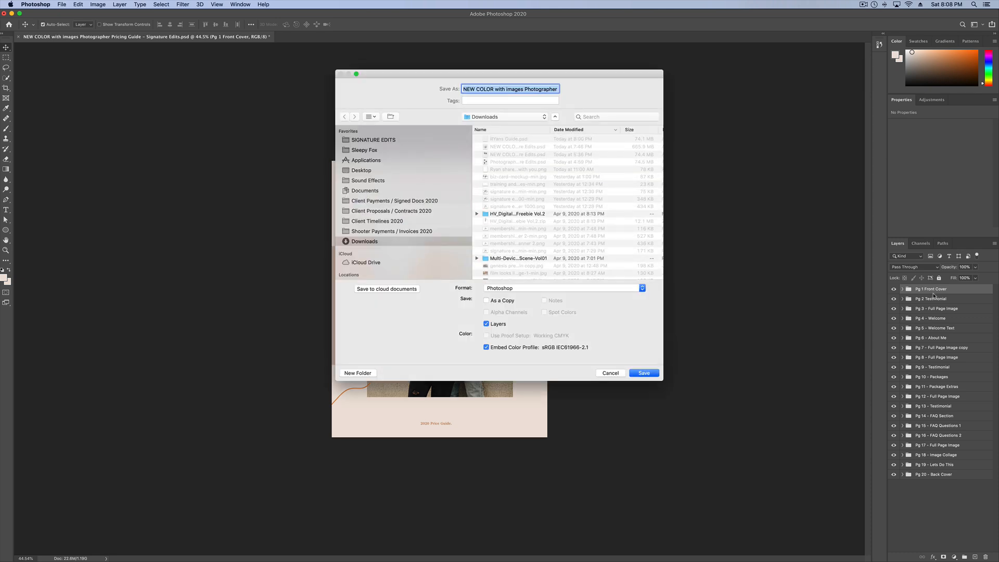
type("Ryan's Guide ")
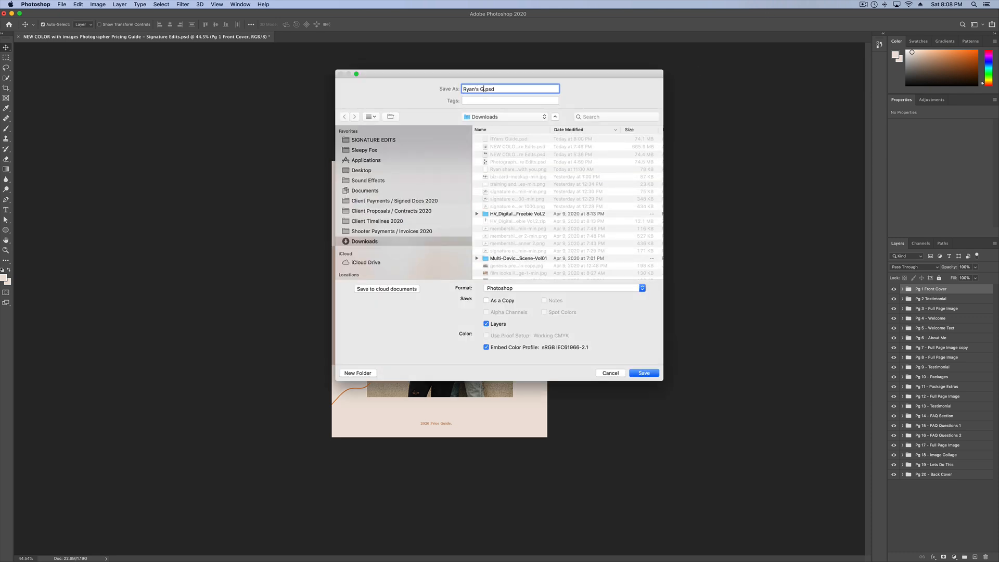
type("Unflatt")
key("super+a")
type("Ryan's Guide Expor")
left_click_drag(351, 73, 554, 71)
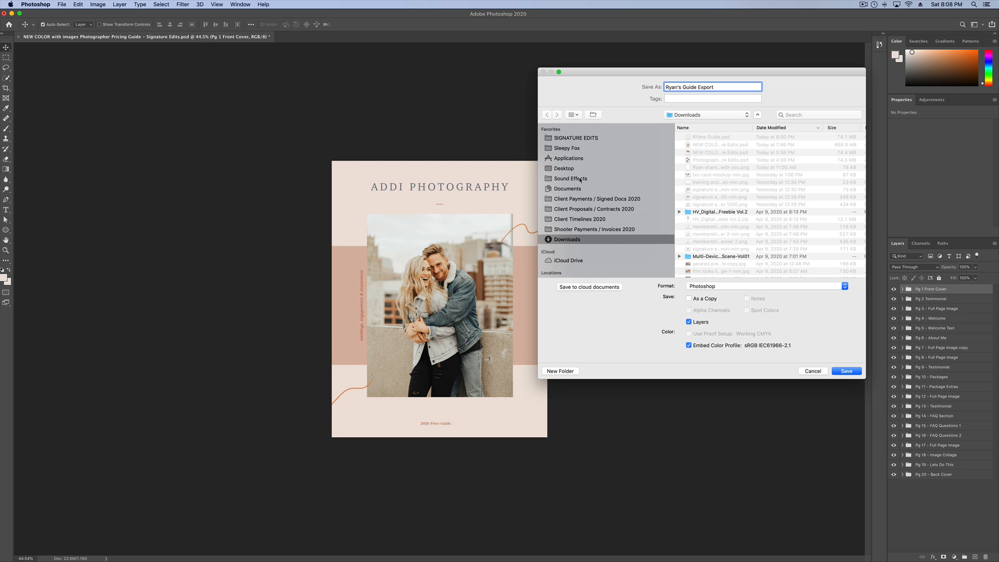
left_click(848, 371)
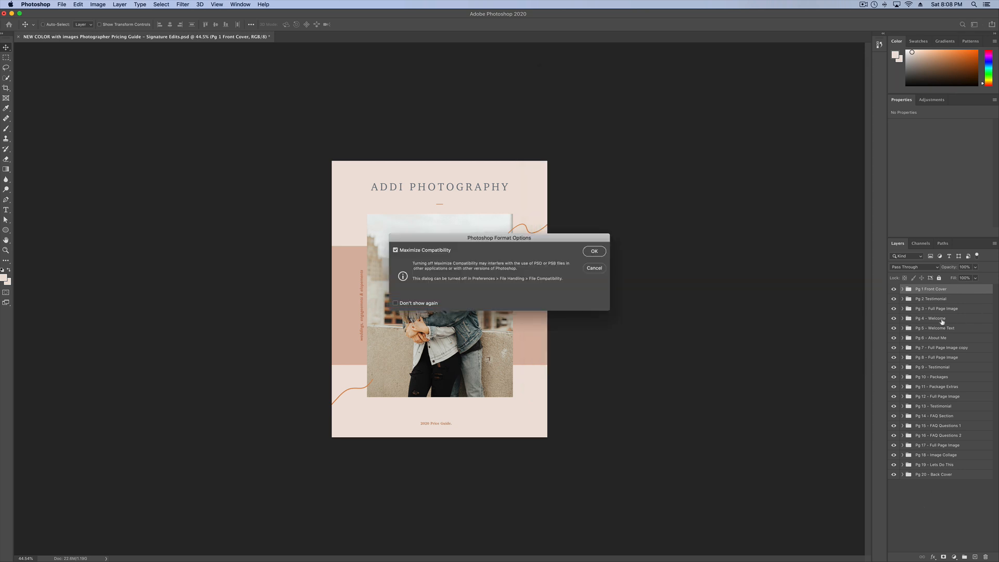
left_click(585, 254)
Merge each page group, from Pg 1 Front Cover through Pg 20 - Back Cover, into its own single layer
right_click(962, 293)
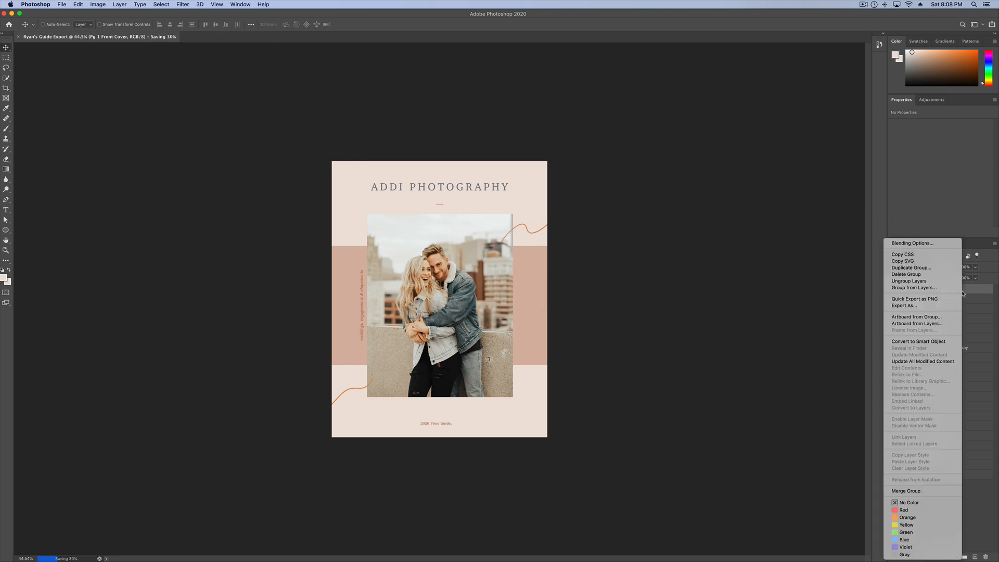
left_click(916, 491)
left_click(964, 305)
right_click(965, 306)
left_click(916, 491)
right_click(974, 320)
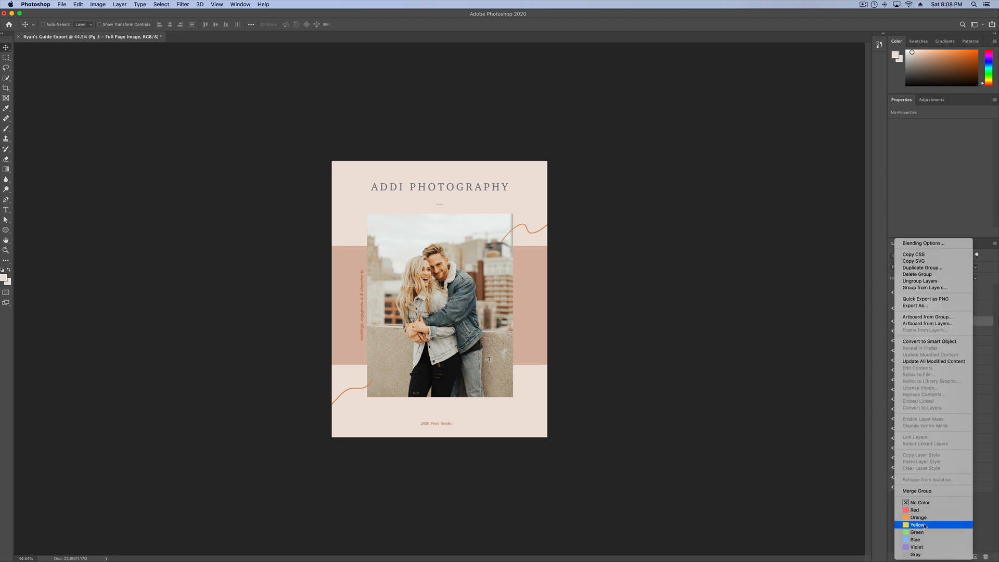
right_click(970, 339)
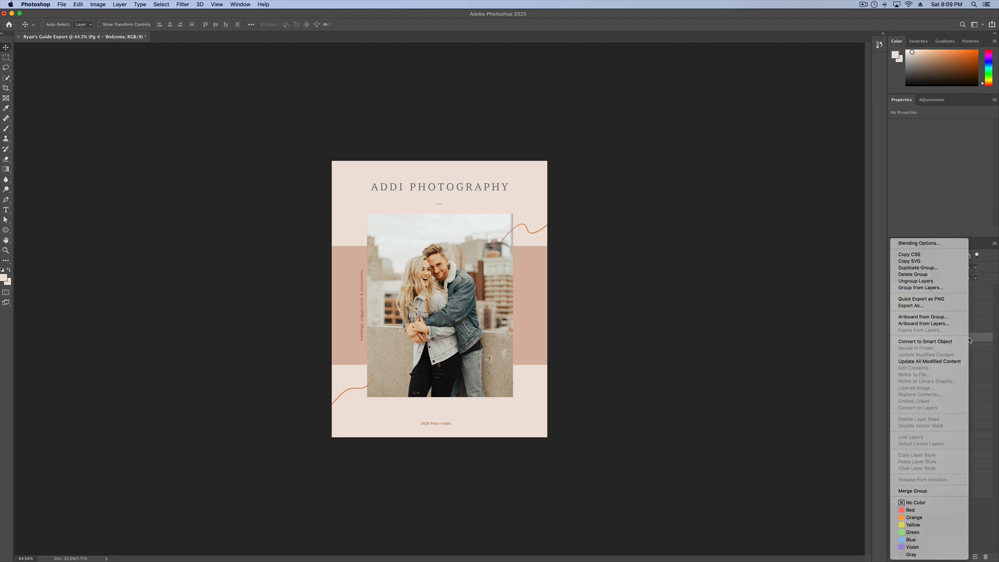
left_click(930, 492)
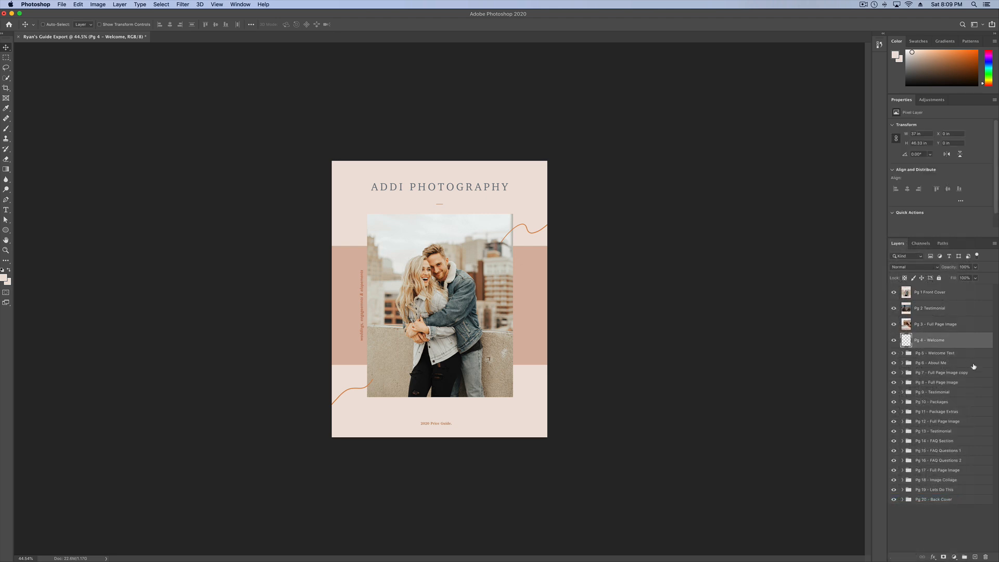
right_click(973, 353)
left_click(941, 491)
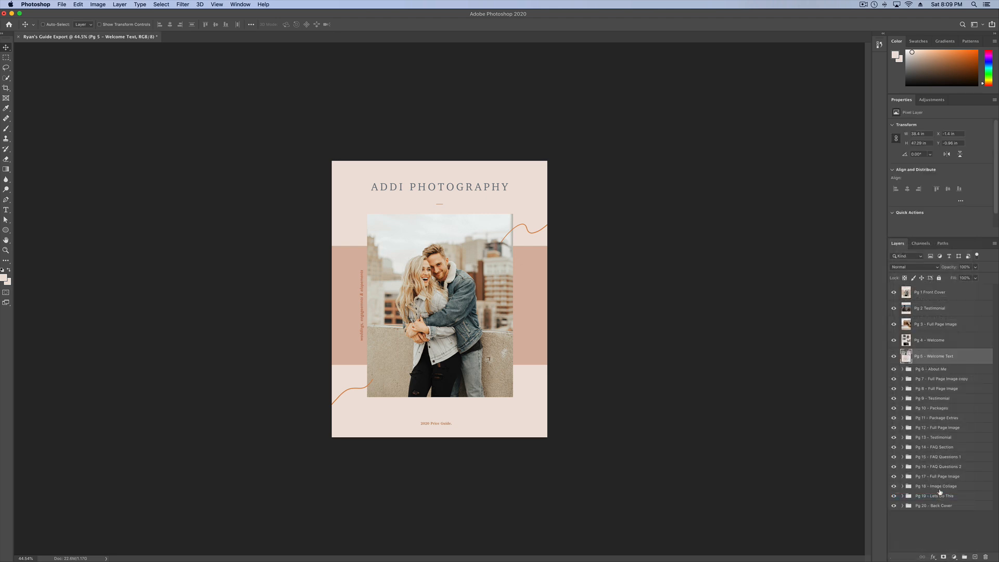
left_click(959, 542)
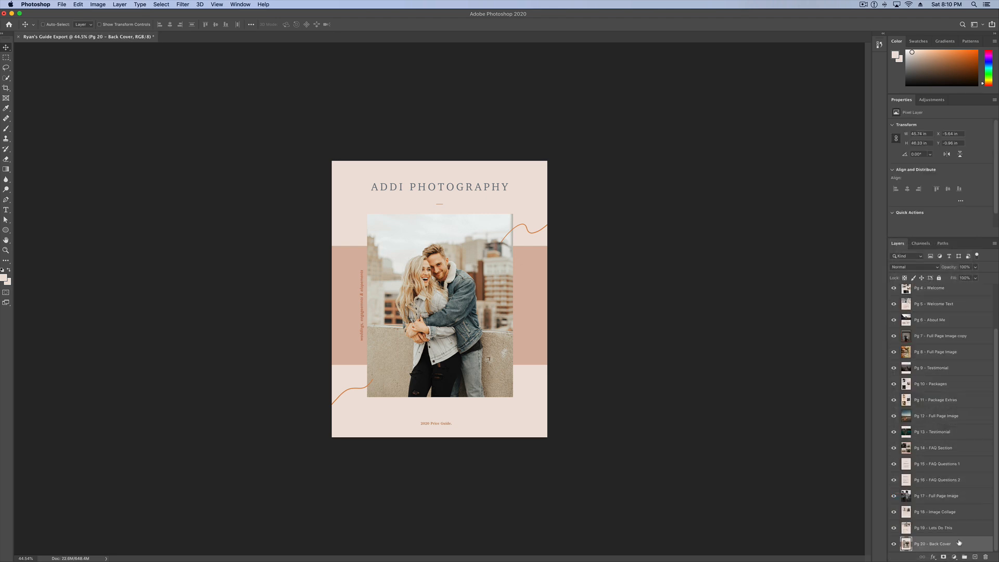
Select all the merged page layers from Pg 1 Front Cover through Pg 20 - Back Cover
scroll(959, 457, "up", 3)
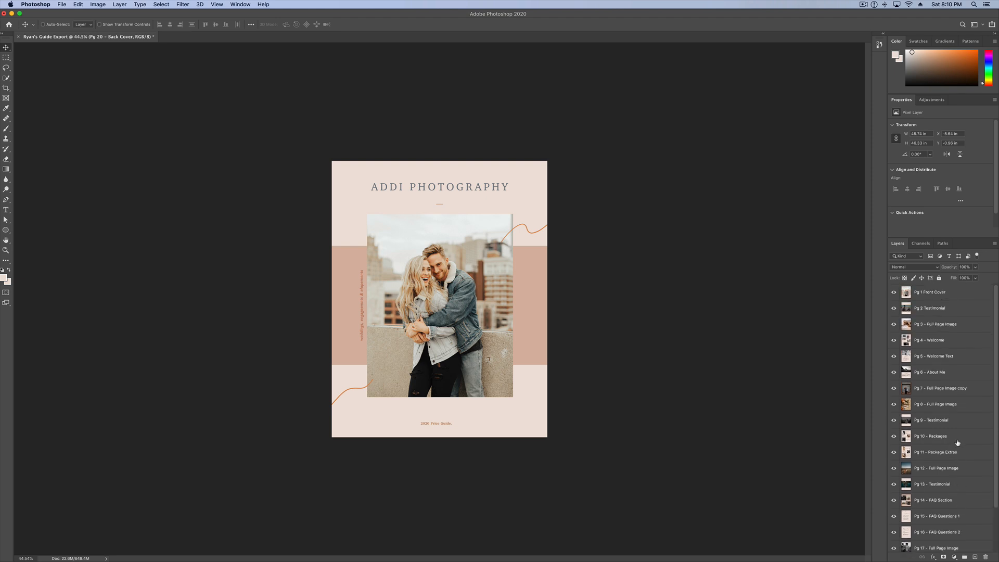
left_click(960, 290)
scroll(955, 385, "down", 3)
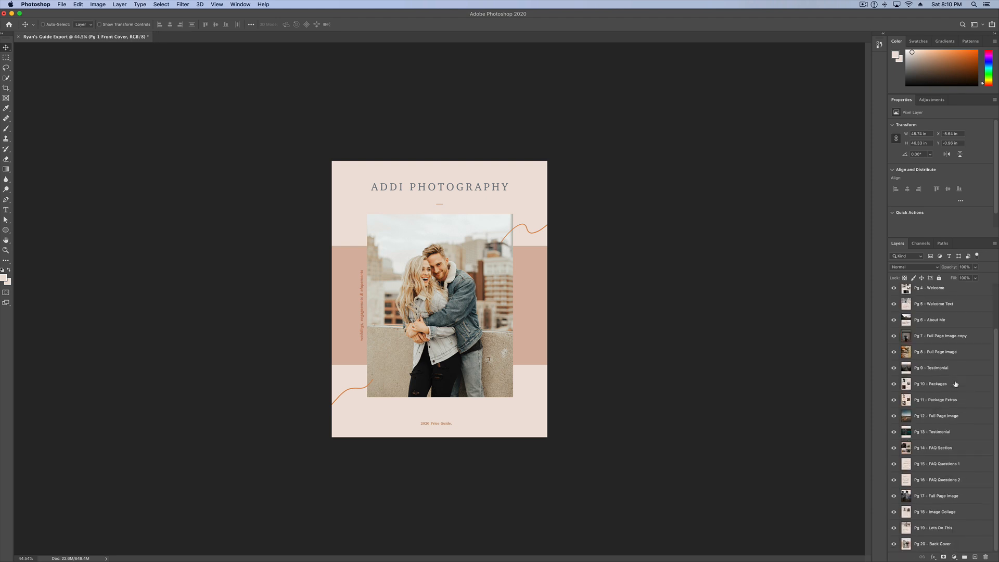
left_click(963, 545, "shift")
scroll(952, 438, "up", 3)
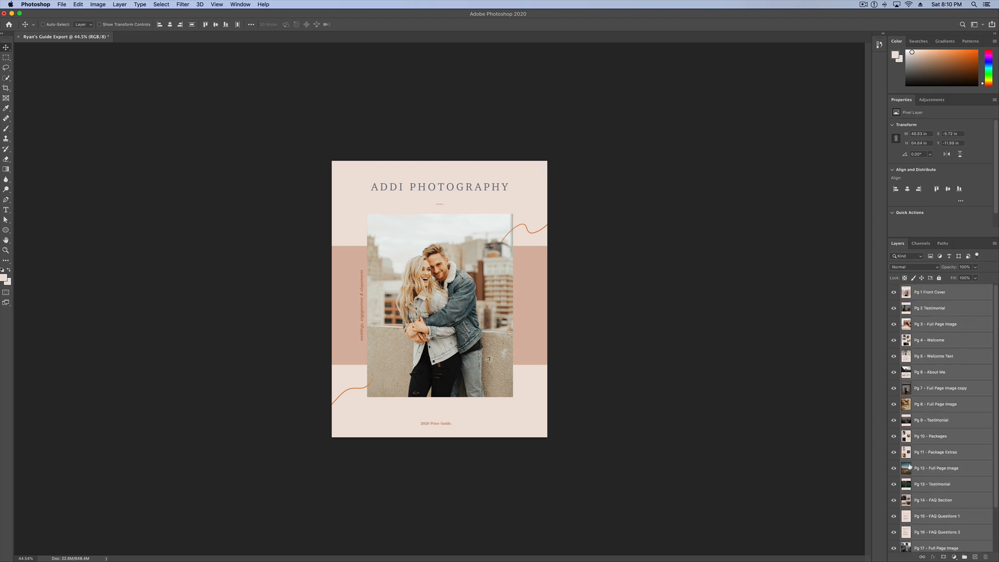
Start a Layers to Files export and set its destination to a new Desktop folder named "Ryans Guide Exports"
left_click(62, 5)
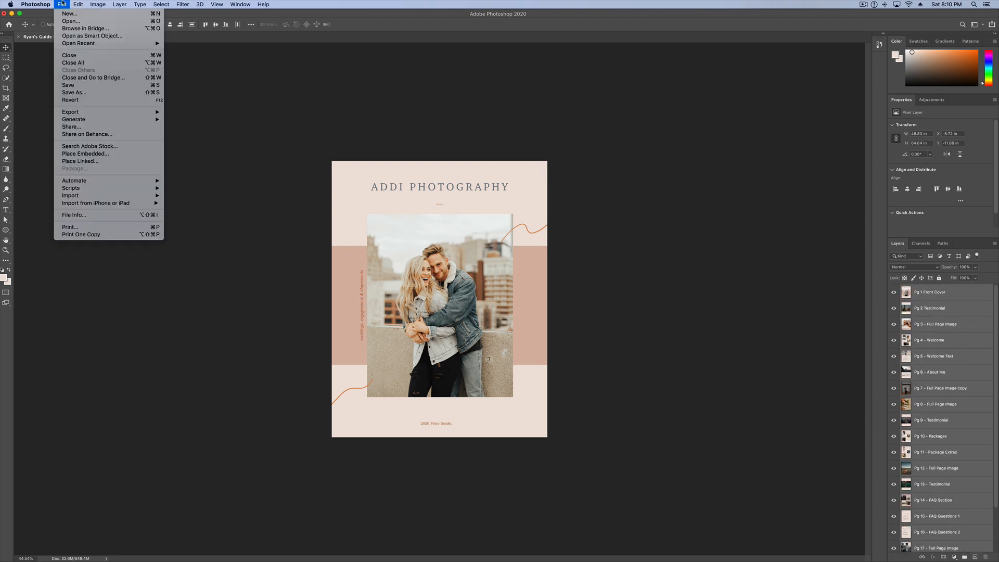
mouse_move(95, 116)
mouse_move(117, 184)
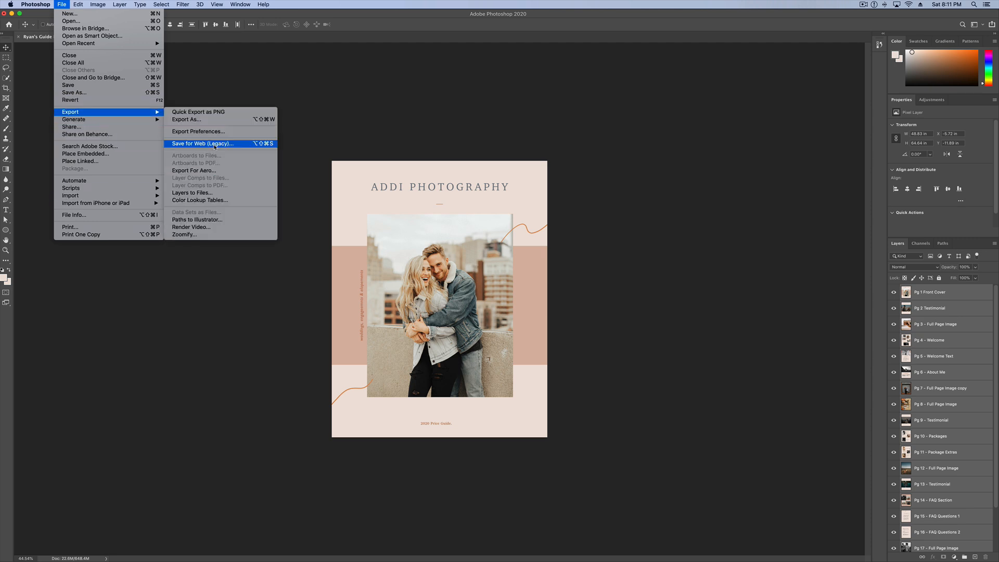
left_click(196, 193)
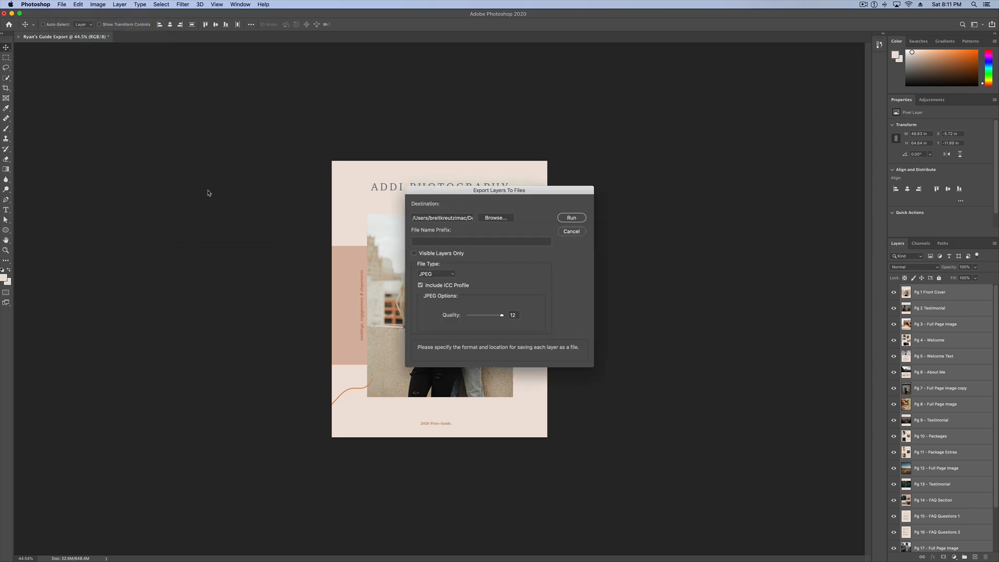
left_click(490, 218)
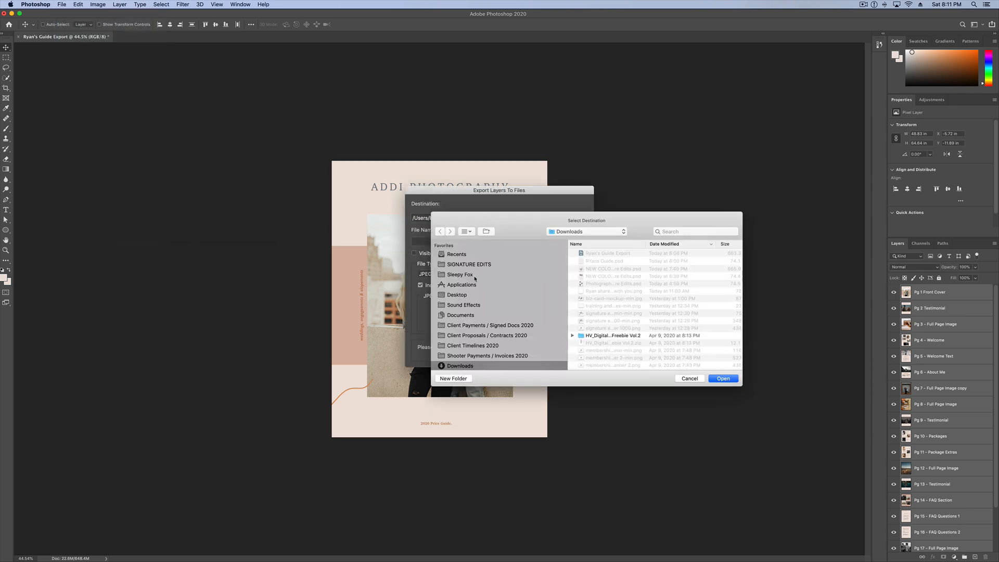
left_click(461, 295)
left_click(453, 378)
type("Ryans Guide Exports")
left_click(556, 289)
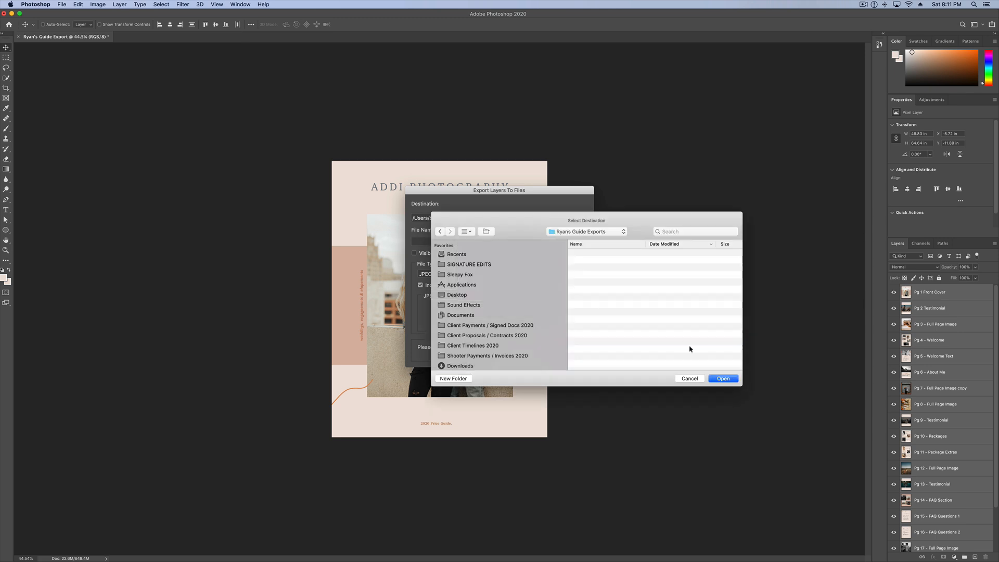
left_click(724, 380)
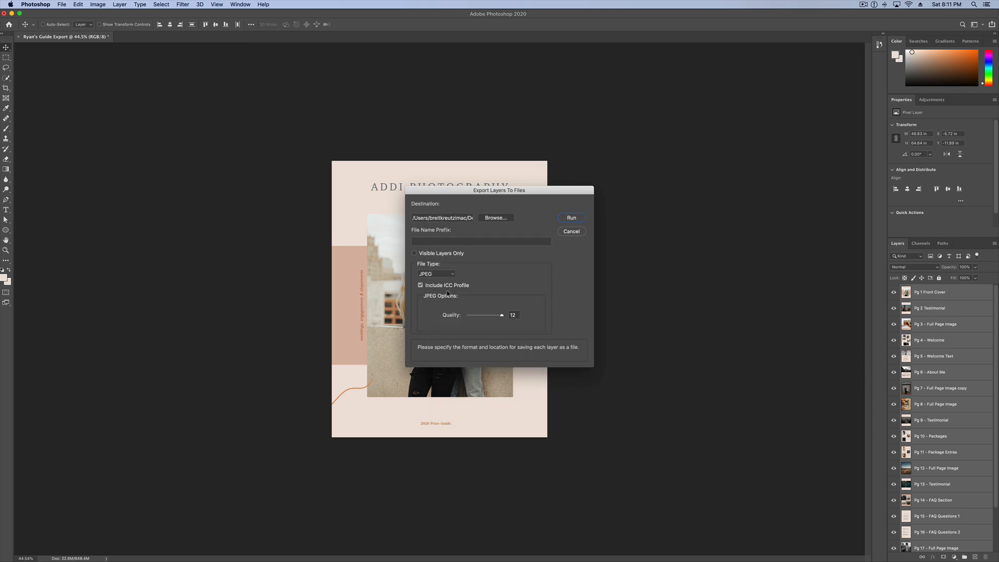
Lower the JPEG quality below 12 and export the page layers as separate JPEG files
left_click_drag(501, 315, 487, 316)
left_click(573, 218)
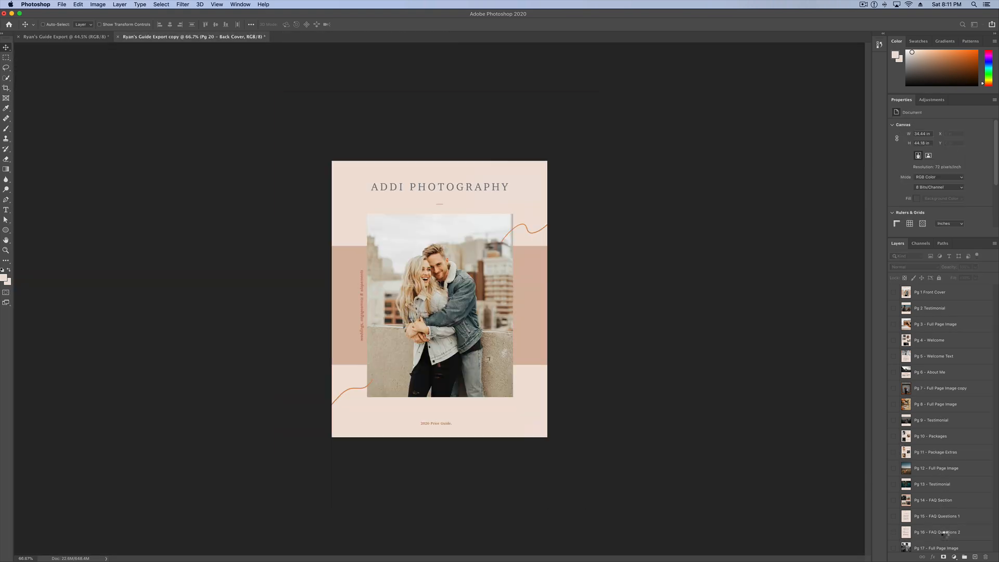
left_click(556, 180)
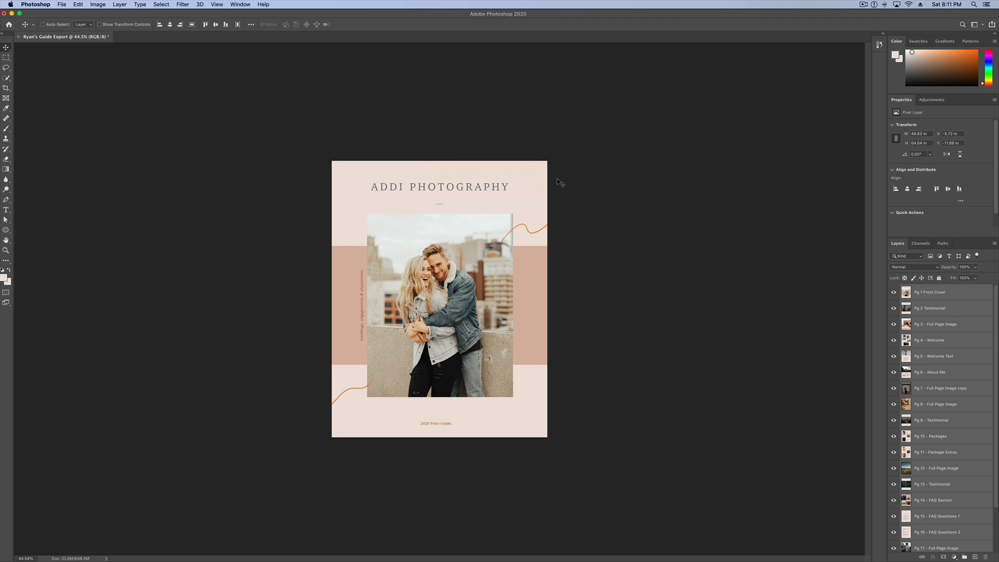
Close Ryan's Guide Export without saving its changes, and locate the PDF Presentation command
left_click(20, 37)
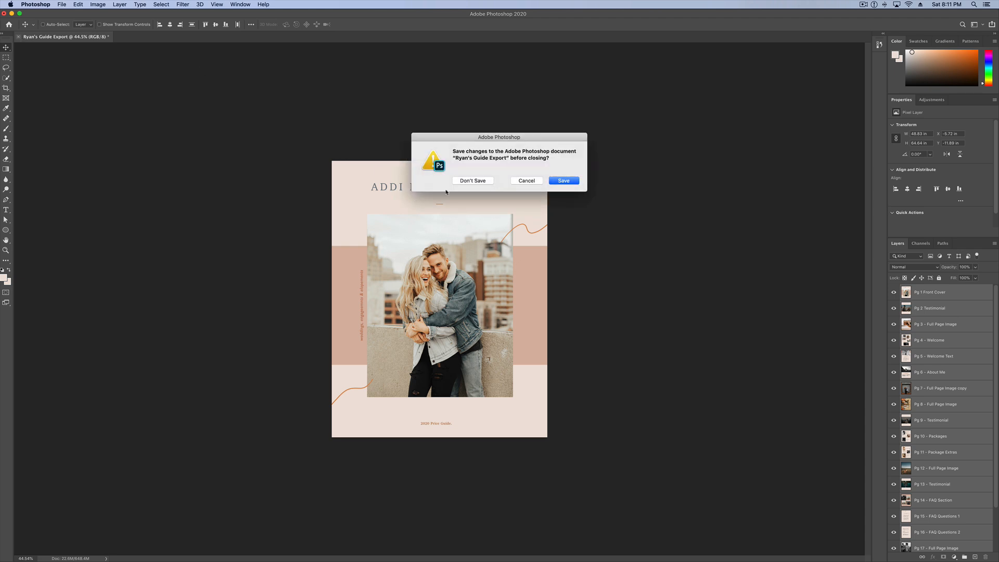
left_click(477, 181)
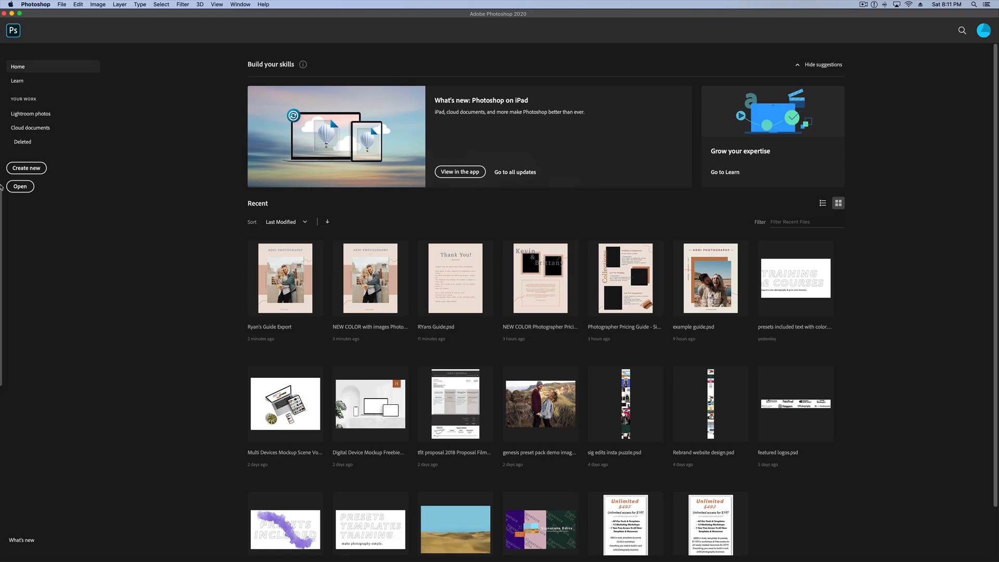
left_click(62, 4)
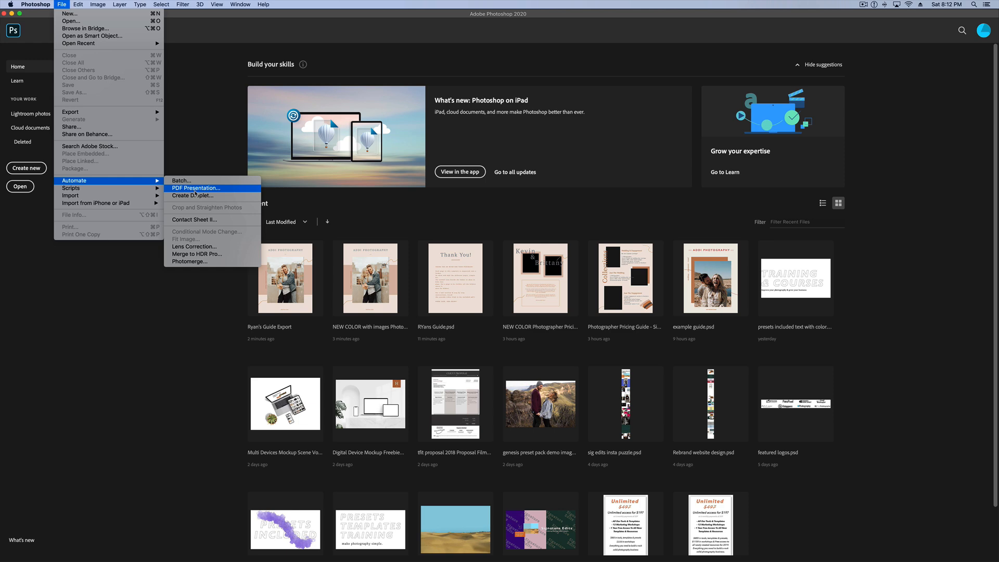
left_click(189, 338)
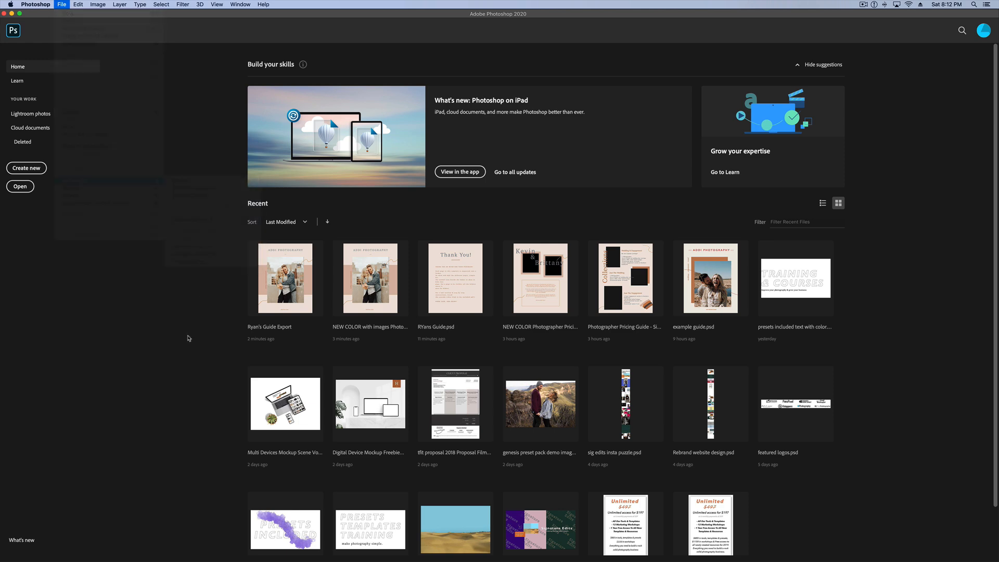
Switch to Finder and open all the JPEG pages from the Desktop folder "Ryans Guide Exports" together in Preview
mouse_move(1, 283)
left_click(4, 197)
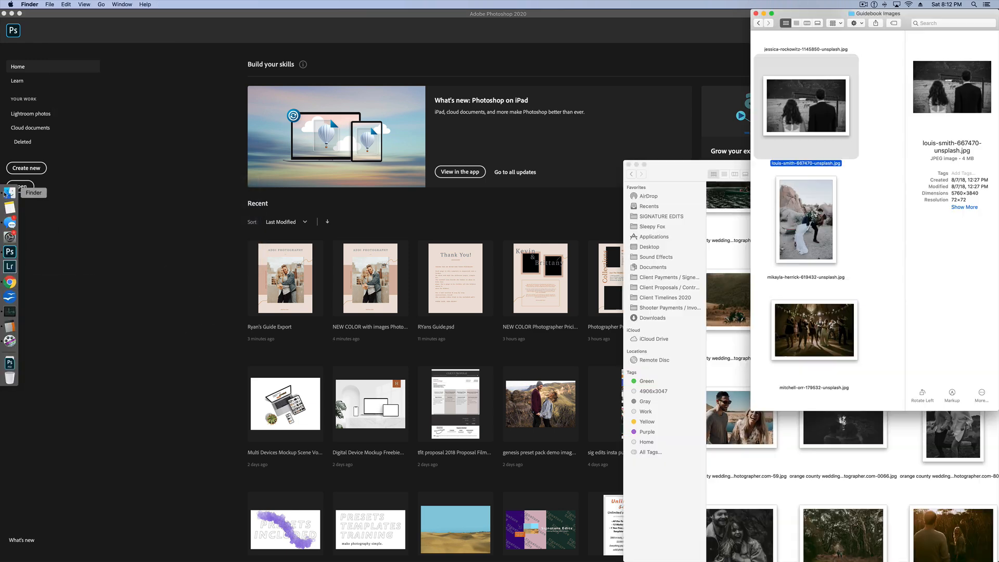
left_click(650, 247)
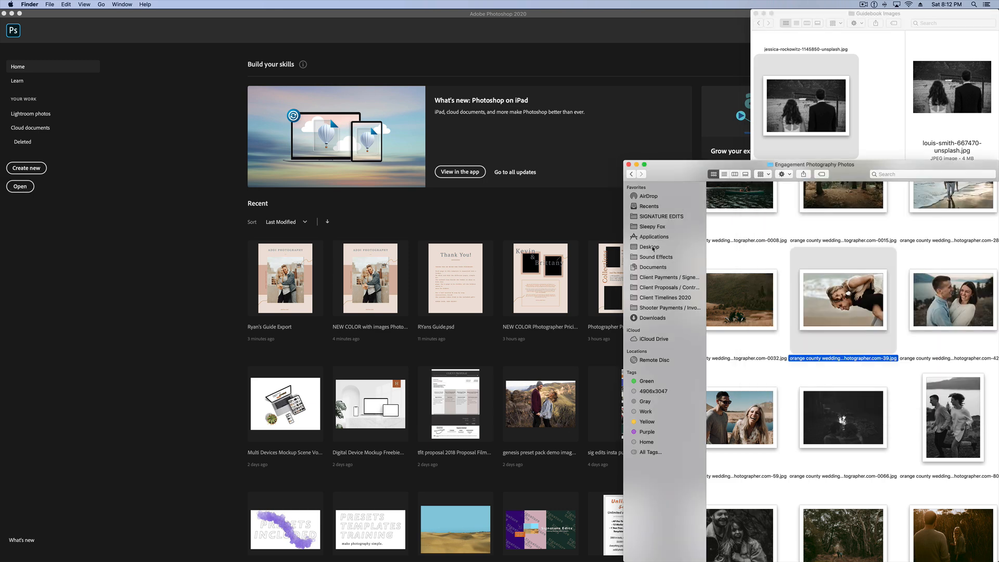
double_click(743, 195)
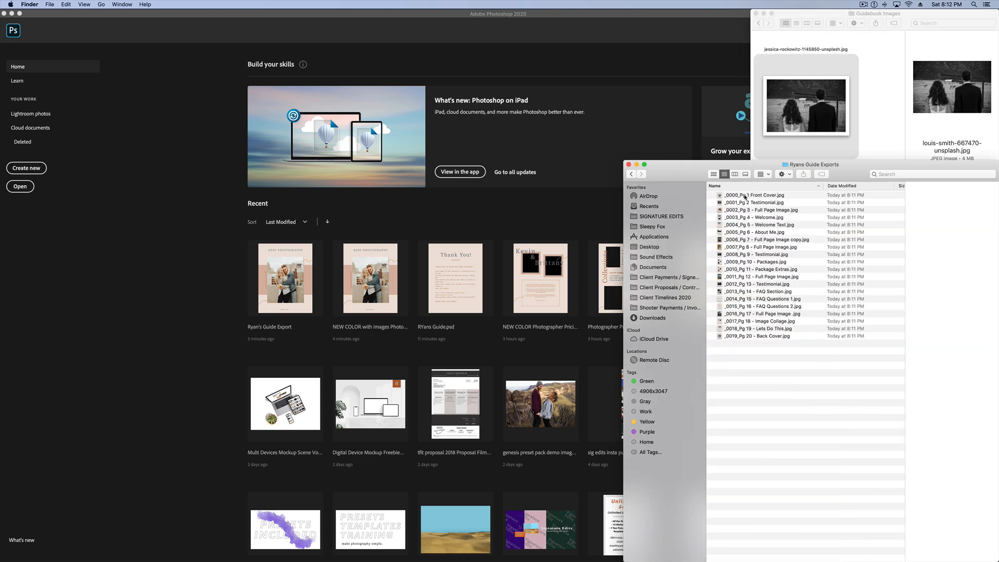
left_click(766, 217)
key("super+a")
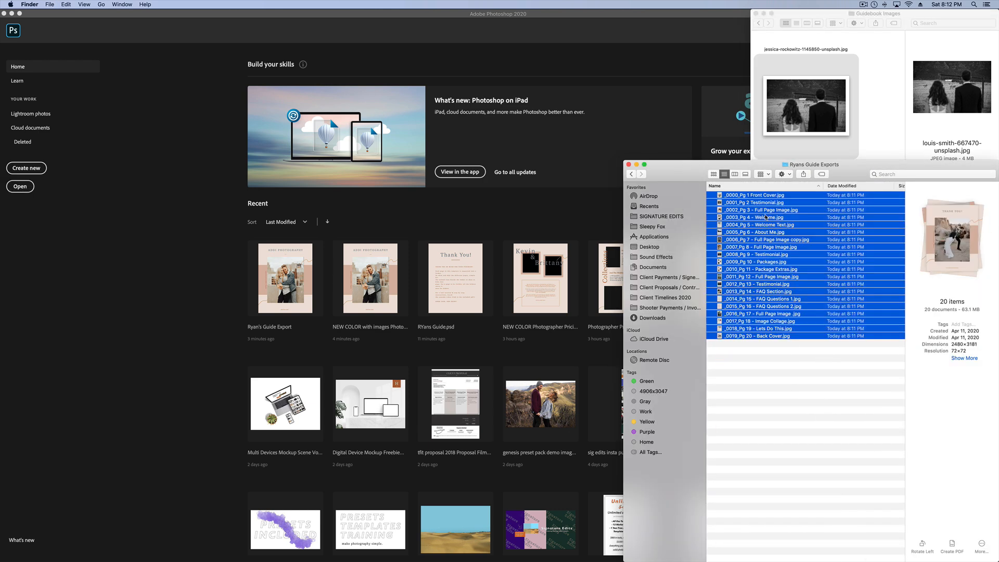
double_click(811, 230)
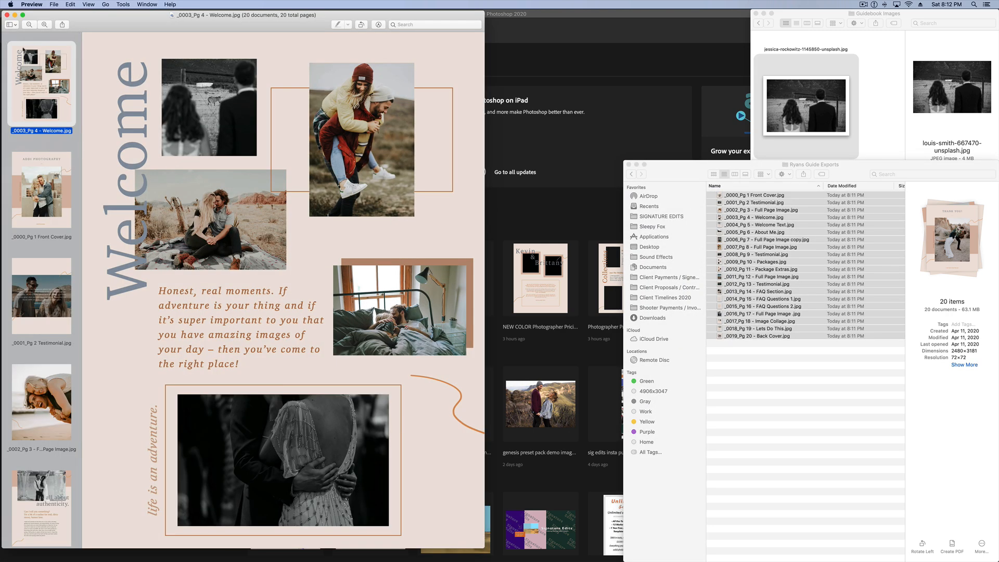
Resize all the opened page images proportionally to a height of 1080 pixels, and check the Welcome page
key("super+a")
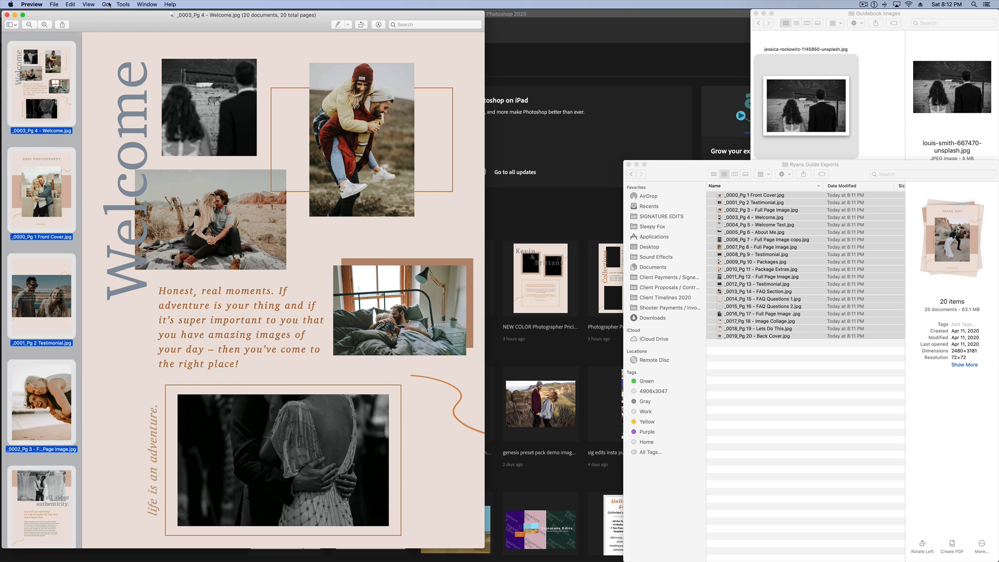
left_click(123, 4)
left_click(138, 40)
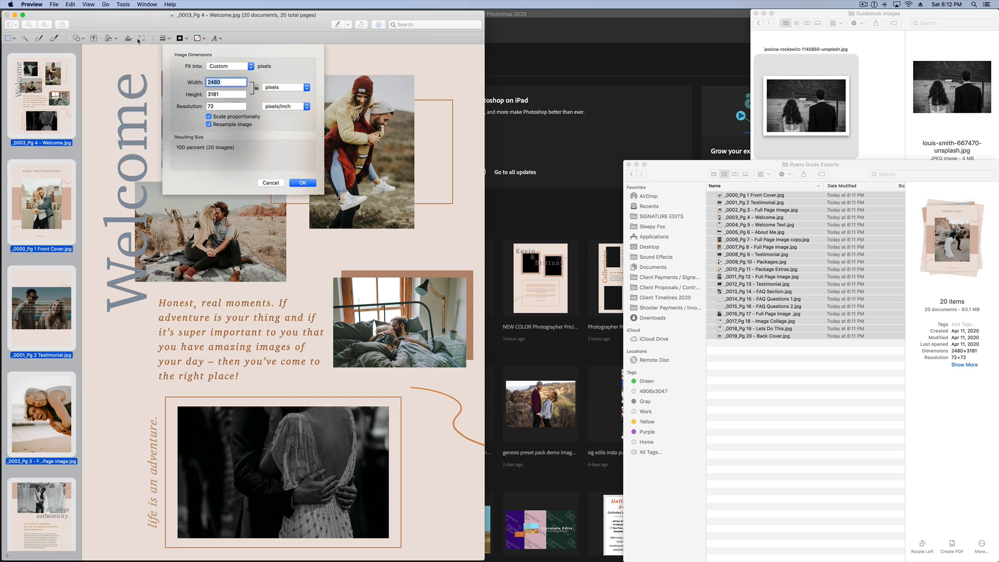
double_click(221, 94)
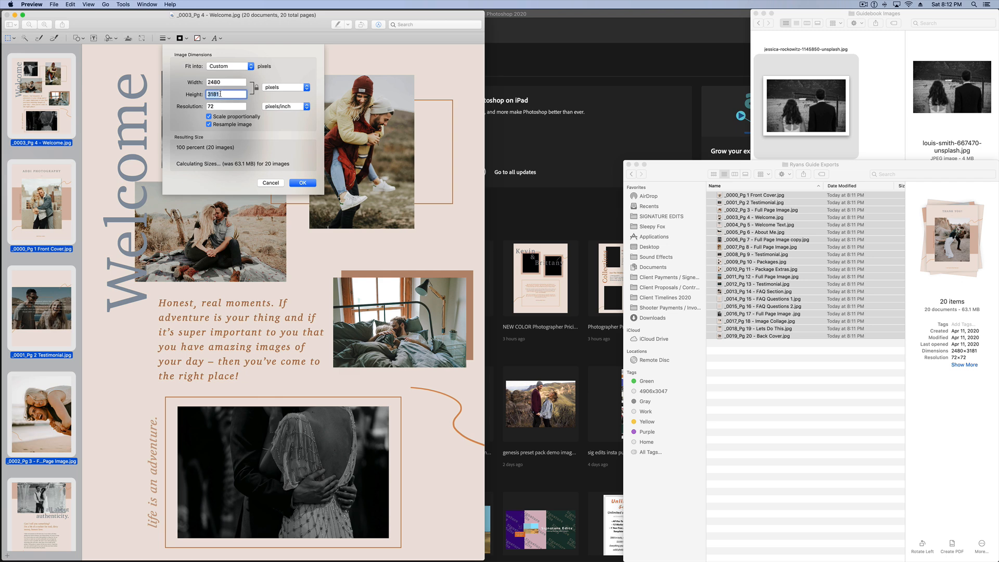
type("1080")
left_click(303, 183)
scroll(273, 247, "up", 5)
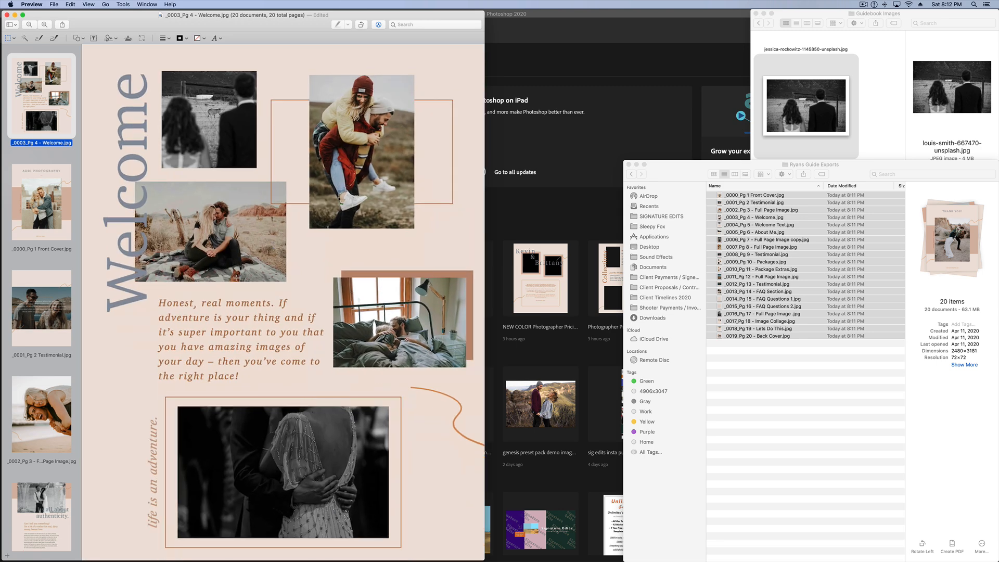
scroll(233, 274, "down", 5)
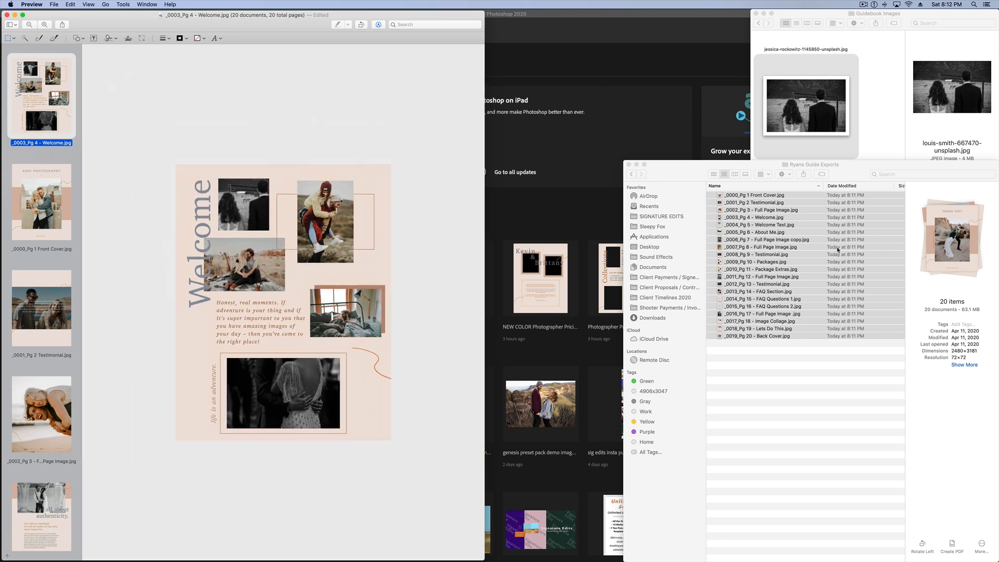
Save the resized page images over their JPEG files and close the Preview window
scroll(838, 250, "right", 3)
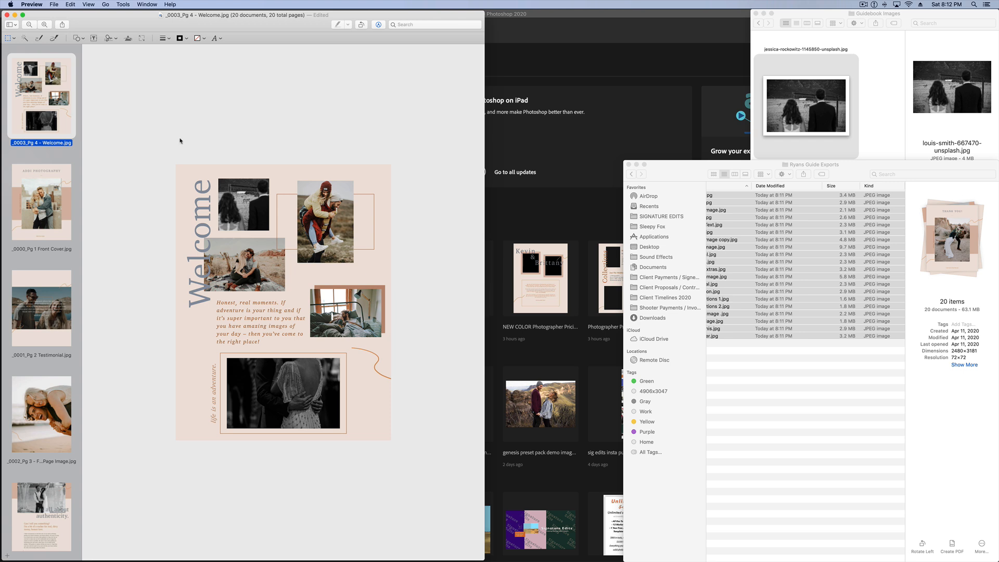
key("super+s")
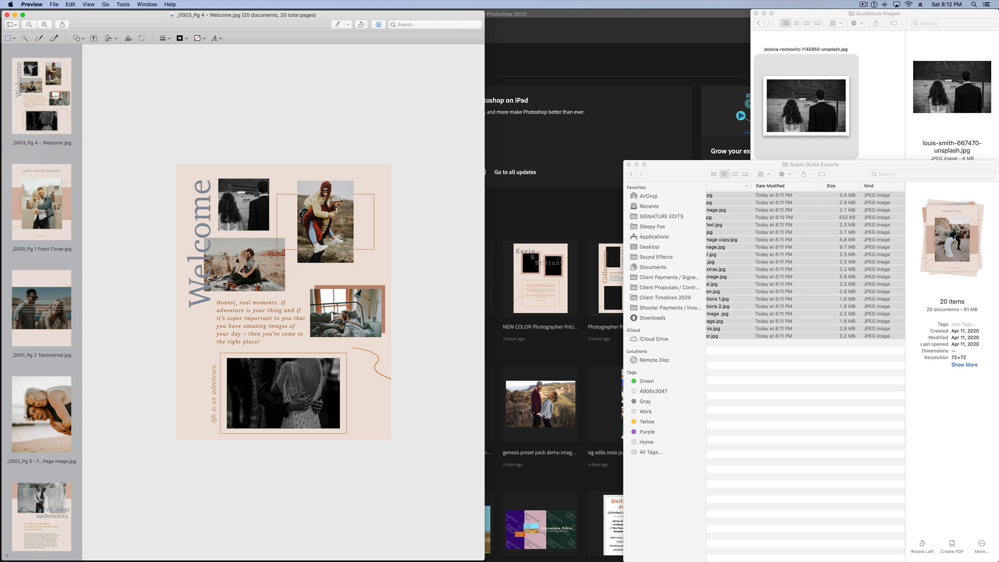
left_click(56, 189)
left_click(7, 16)
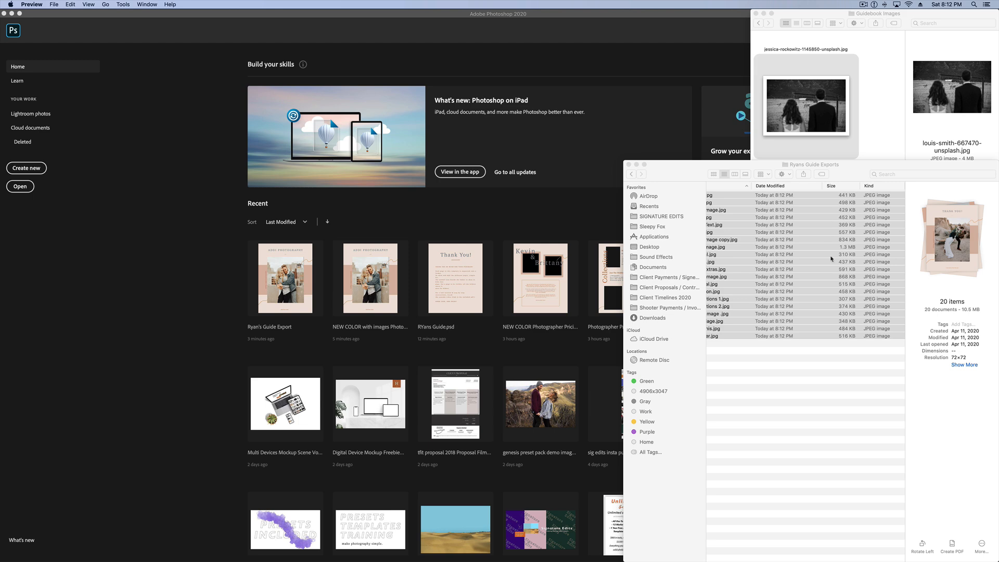
Check the saved file sizes of several JPEG pages in the "Ryans Guide Exports" folder
left_click(832, 319)
left_click(824, 247)
left_click(824, 255)
left_click(825, 276)
left_click(824, 306)
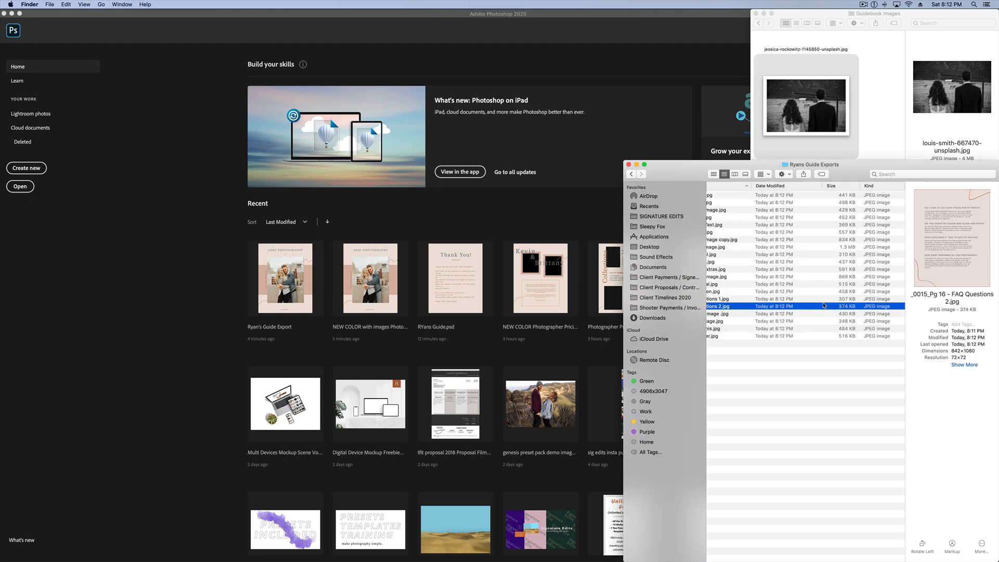
Switch to Chrome and open the Optimizilla image compressor at imagecompressor.com in a separate window
left_click(2, 285)
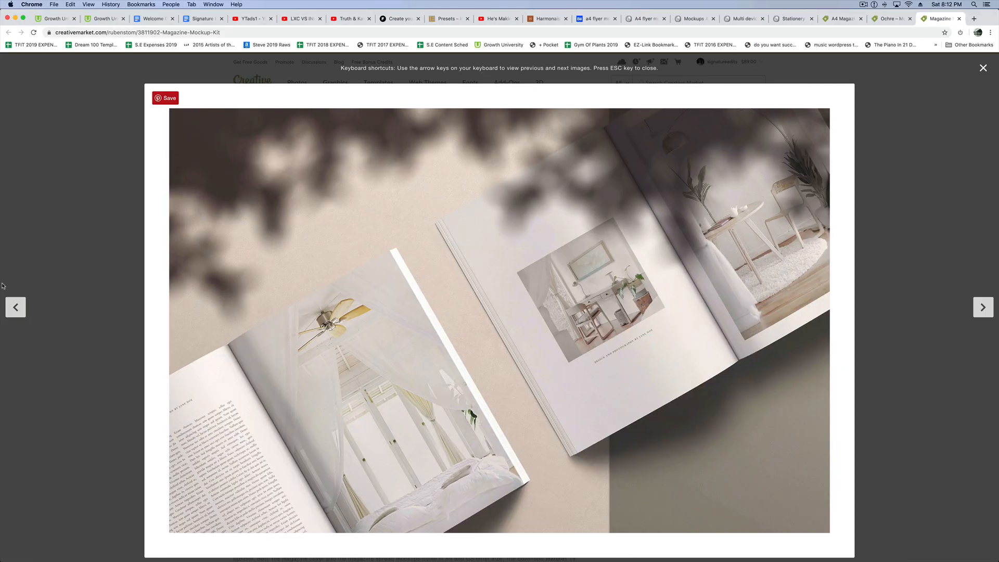
left_click(975, 19)
left_click_drag(939, 19, 916, 9)
type("image")
key("Return")
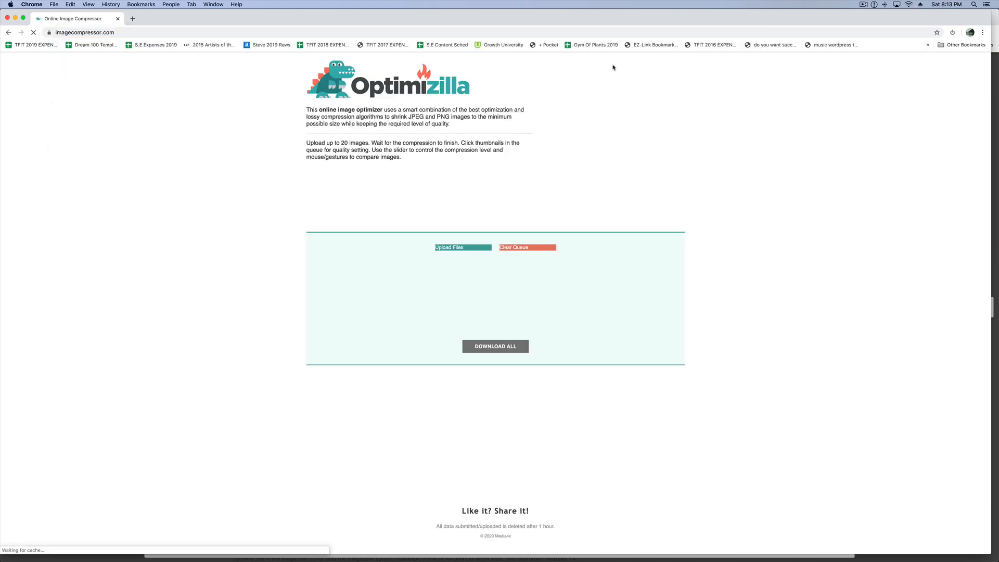
Upload all the JPEG pages from the Desktop folder "Ryans Guide Exports" for compression
left_click(447, 253)
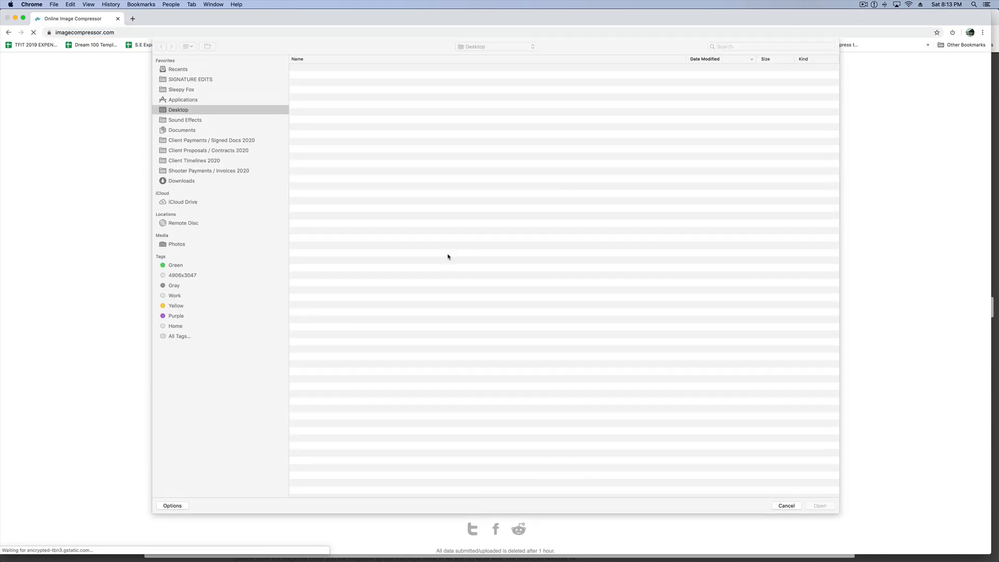
double_click(343, 68)
key("super+a")
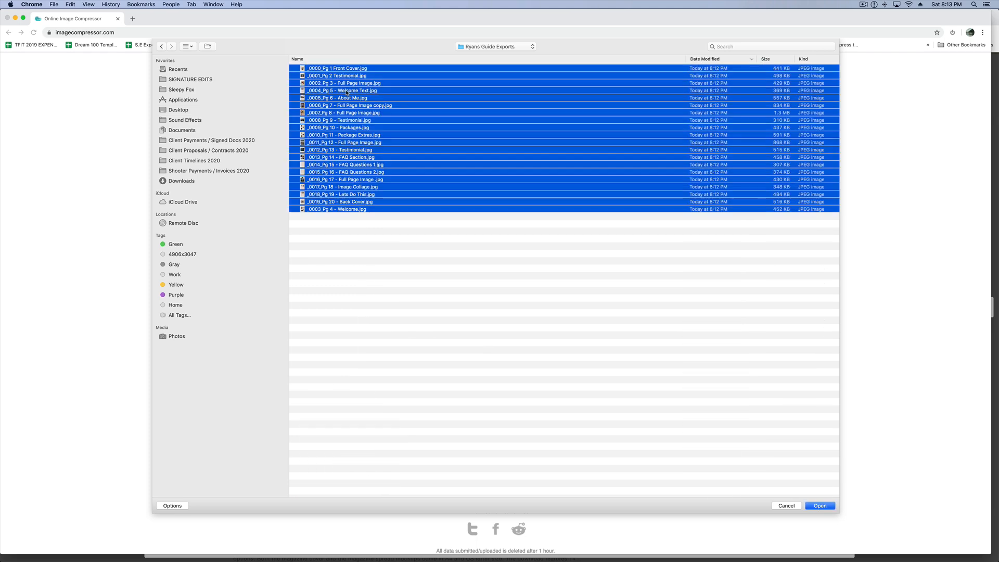
left_click(821, 506)
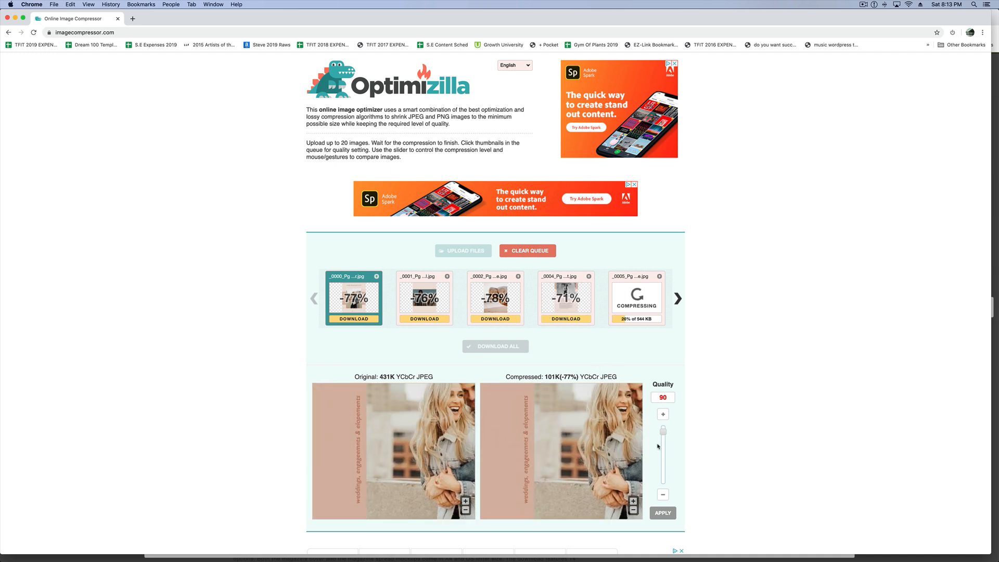
Compare the original and compressed front cover up close, focusing on the vertical text
double_click(633, 501)
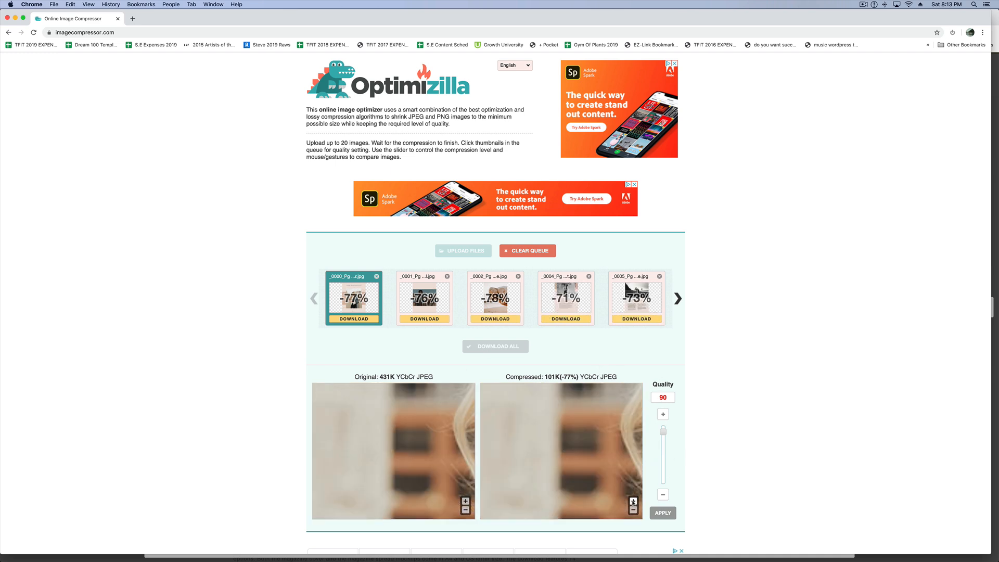
left_click_drag(525, 458, 639, 457)
left_click_drag(569, 449, 607, 409)
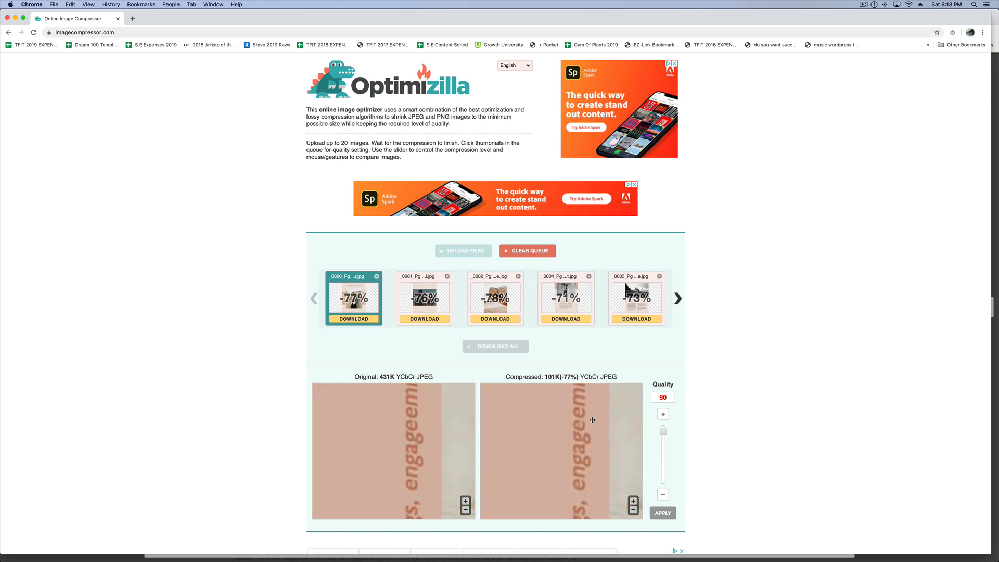
Set the front cover's compression quality to 96, check its lettering in the preview, and apply it
left_click_drag(664, 434, 664, 431)
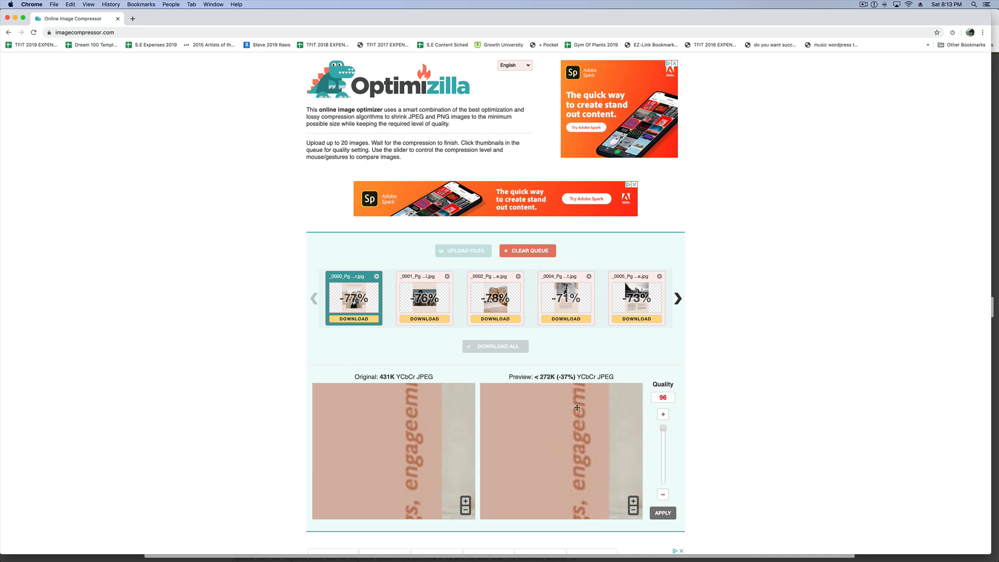
left_click_drag(584, 426, 568, 493)
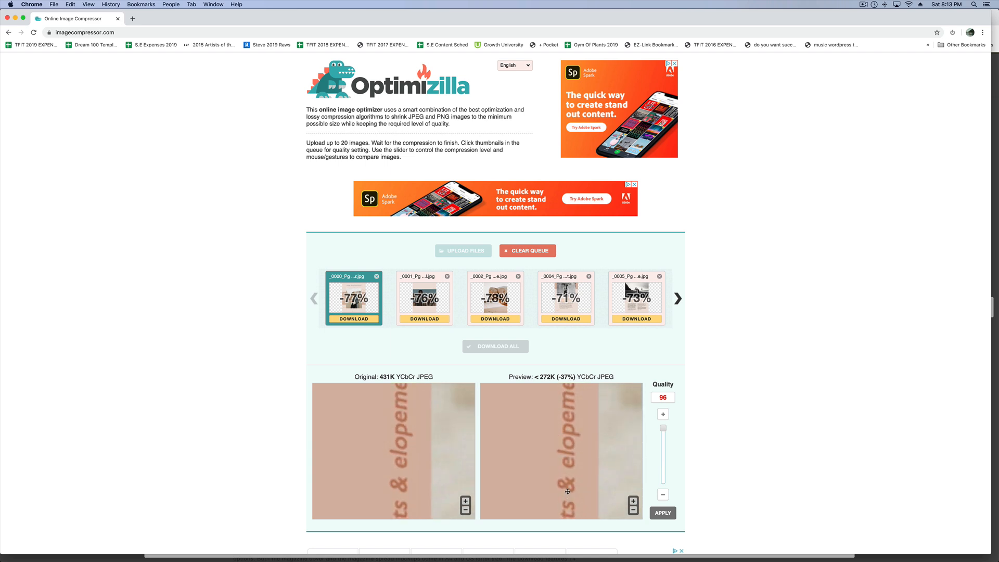
left_click(665, 514)
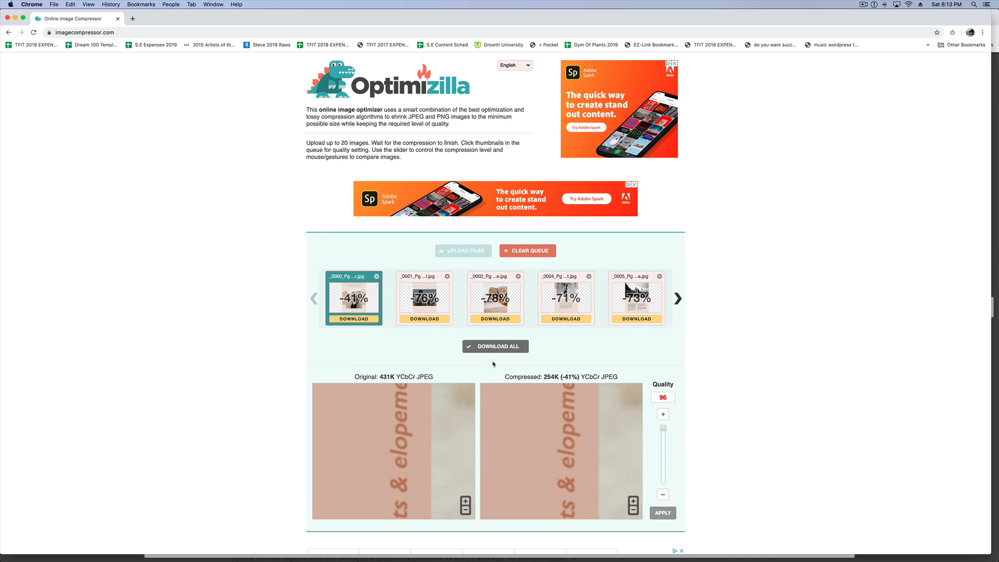
Compare the compression previews of the page 2 testimonial and the front cover, and browse to the end of the image queue
mouse_move(417, 307)
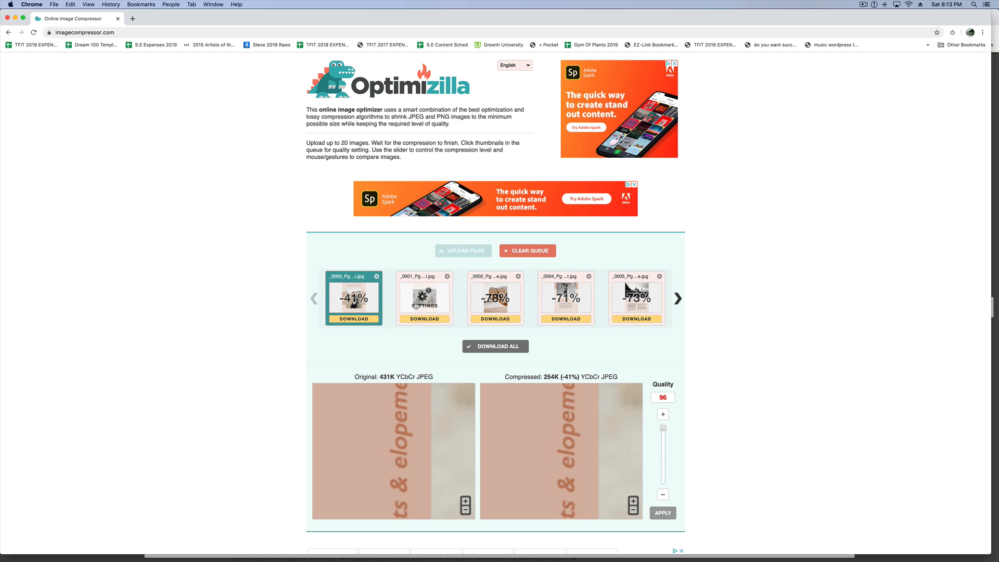
left_click(417, 307)
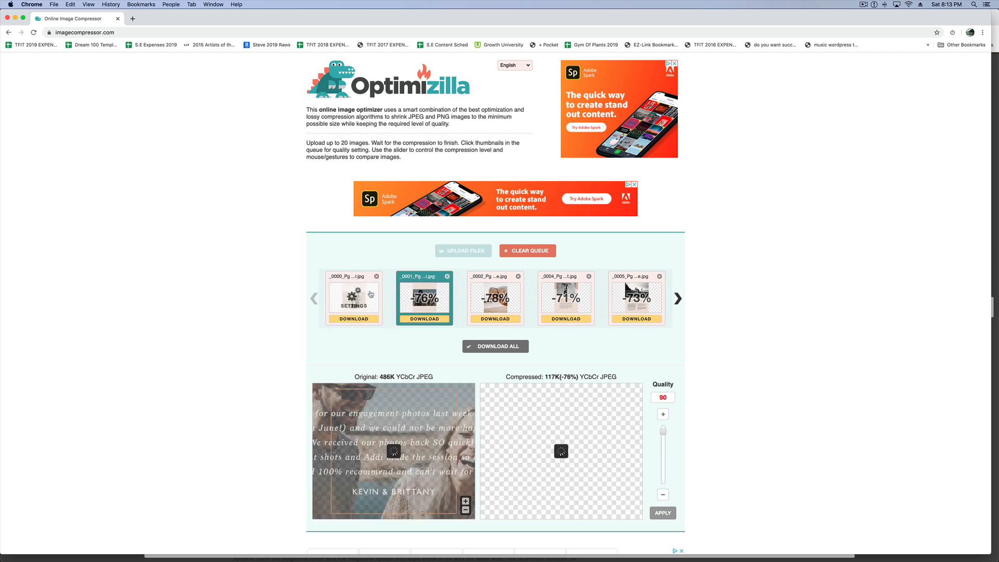
left_click(371, 295)
left_click(678, 299)
left_click(679, 300)
left_click(676, 299)
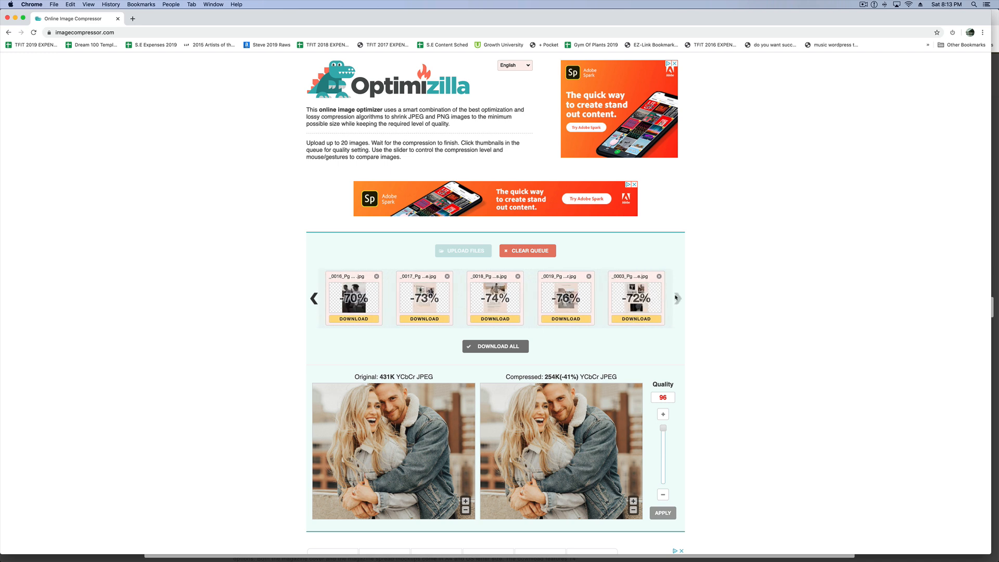
Preview the Welcome page at quality 93 and download all the compressed images as a ZIP file
left_click(636, 297)
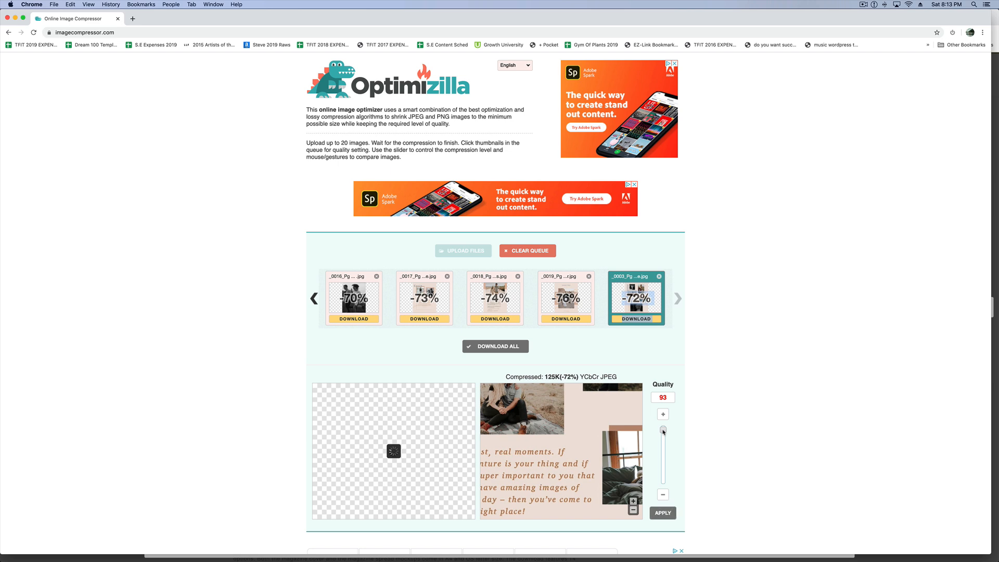
left_click(493, 346)
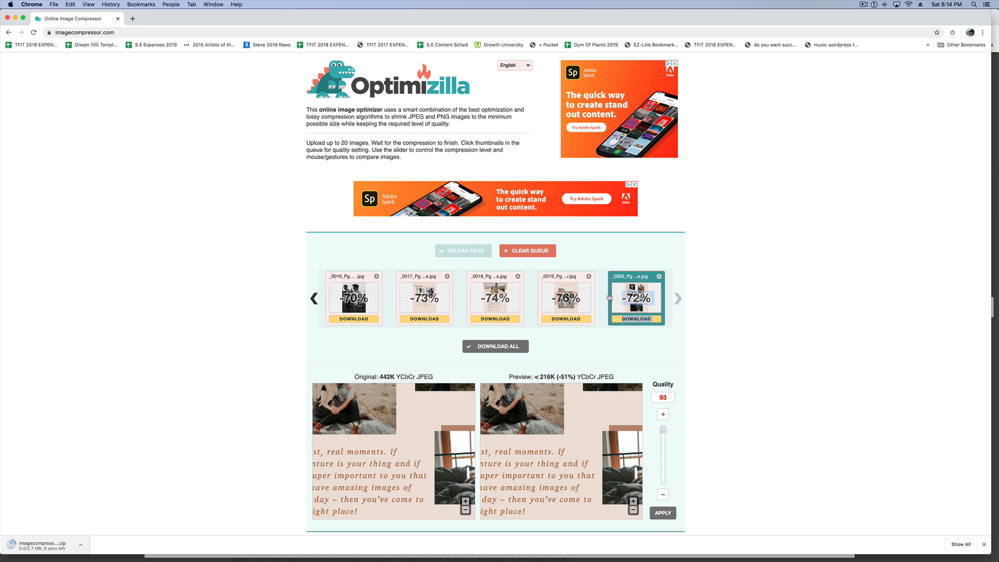
mouse_move(2, 359)
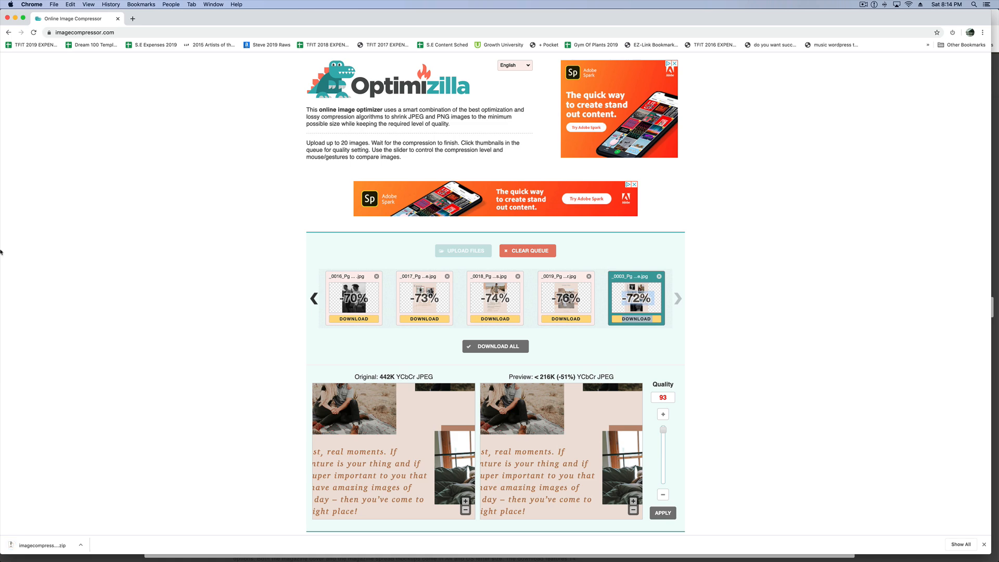
Search the web for "online image resizer", open ResizeImage.net, and review its upload and resizing options without uploading anything
left_click(132, 20)
type("online image resizer")
key("Return")
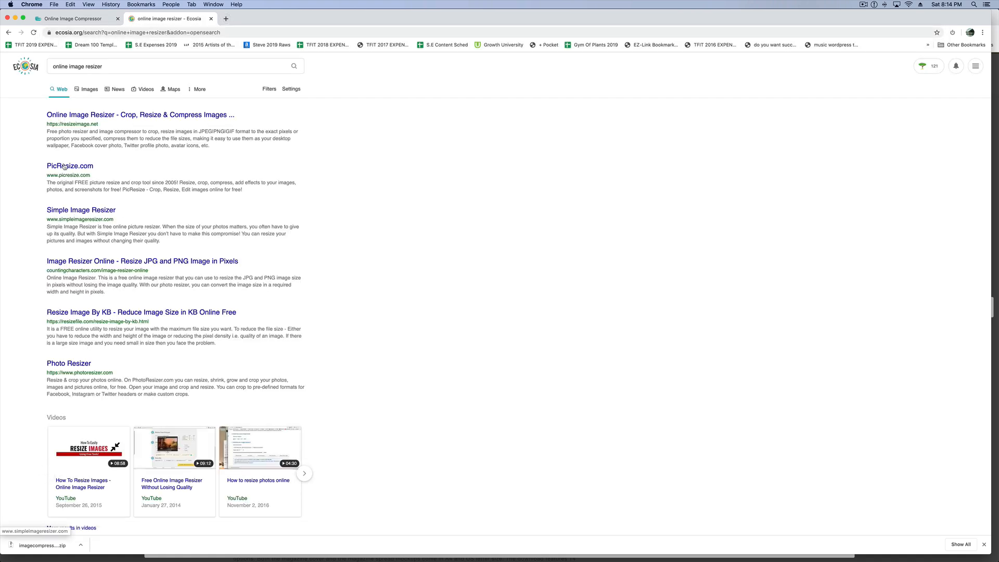
left_click(126, 114)
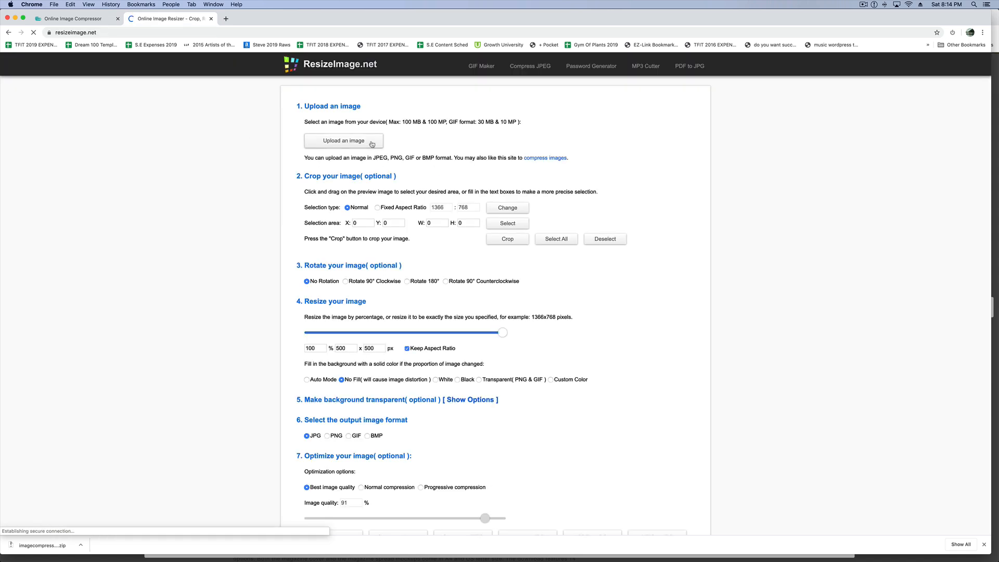
left_click(371, 144)
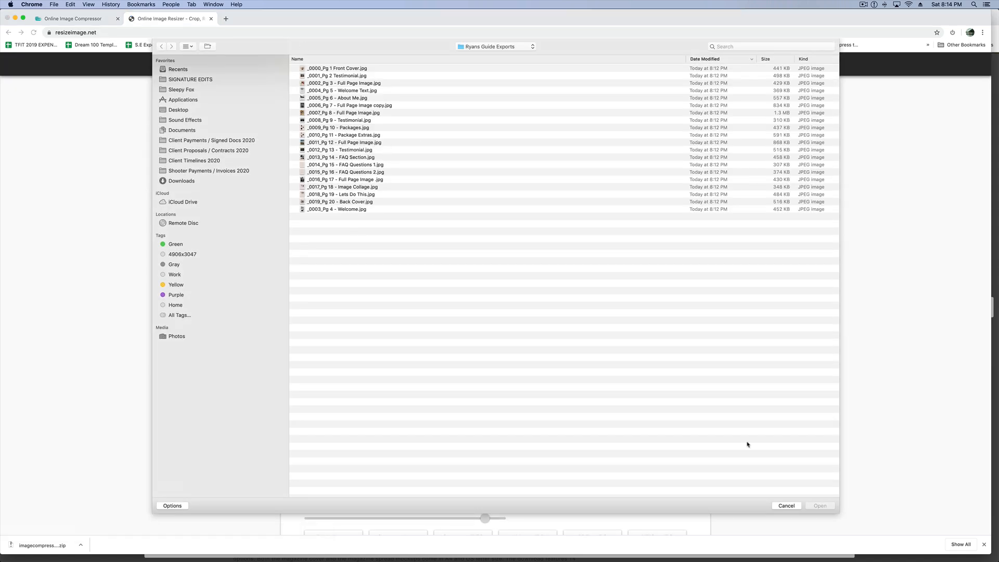
left_click(787, 504)
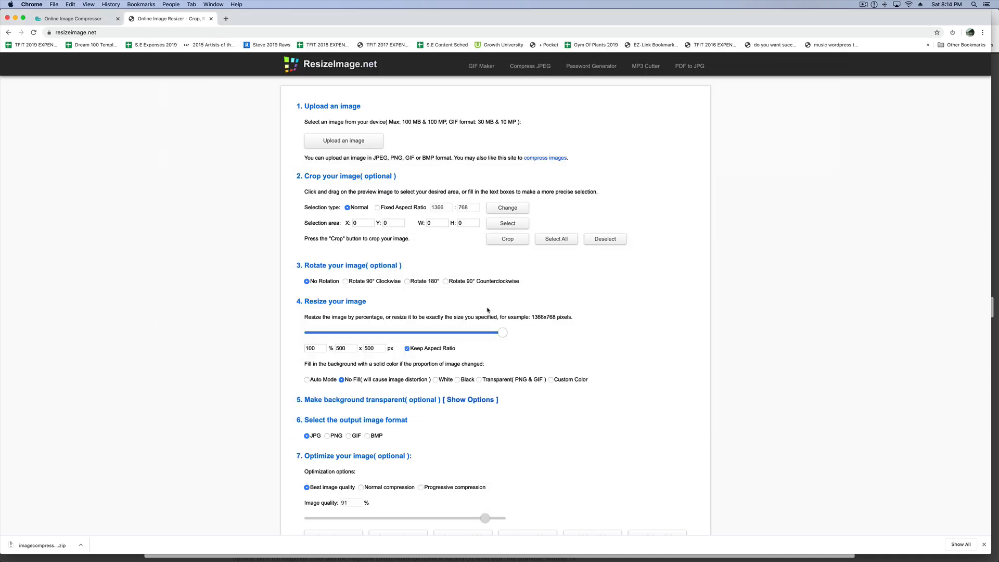
scroll(385, 301, "down", 3)
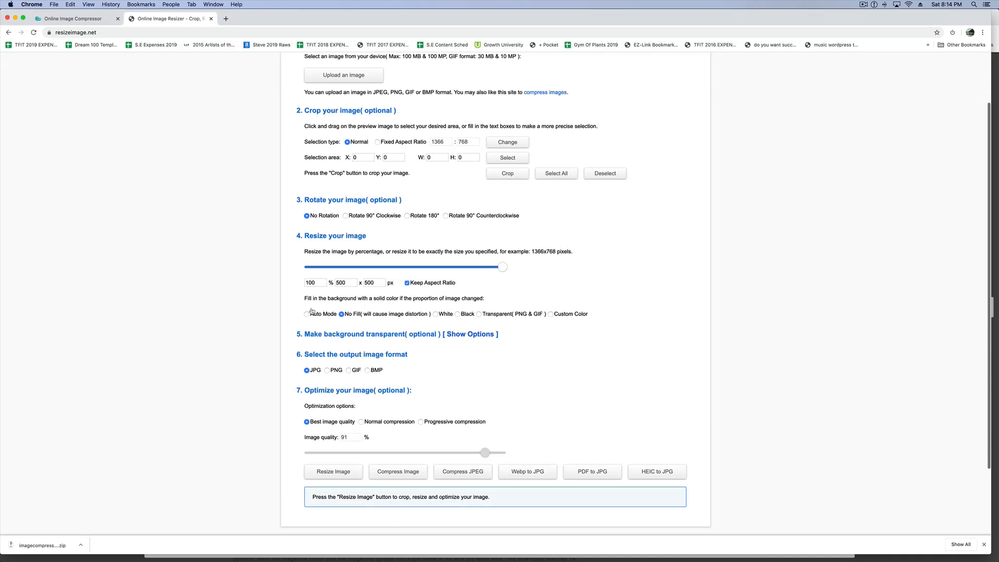
Switch to Photoshop and open the PDF Presentation dialog
key("ctrl+Left")
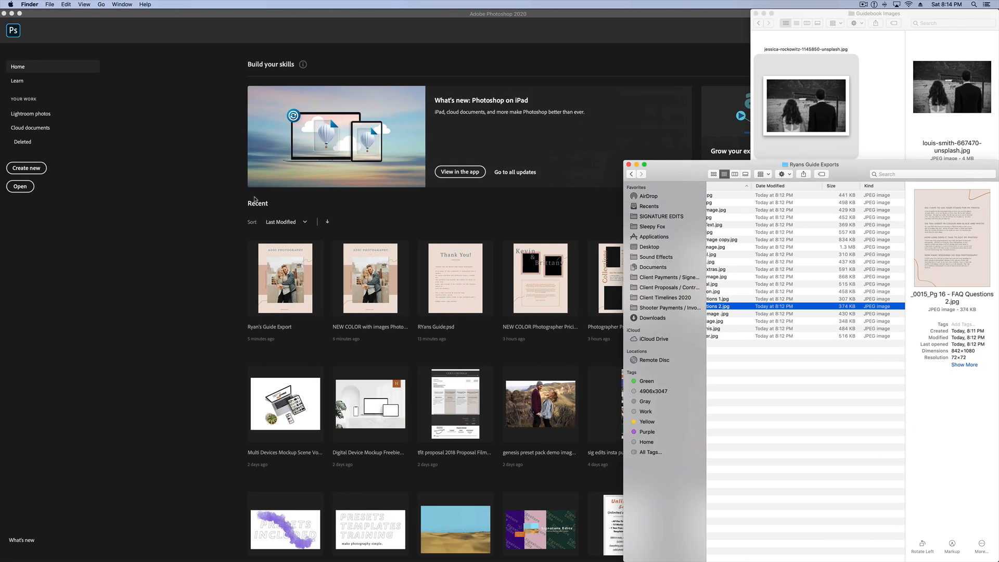
left_click(182, 287)
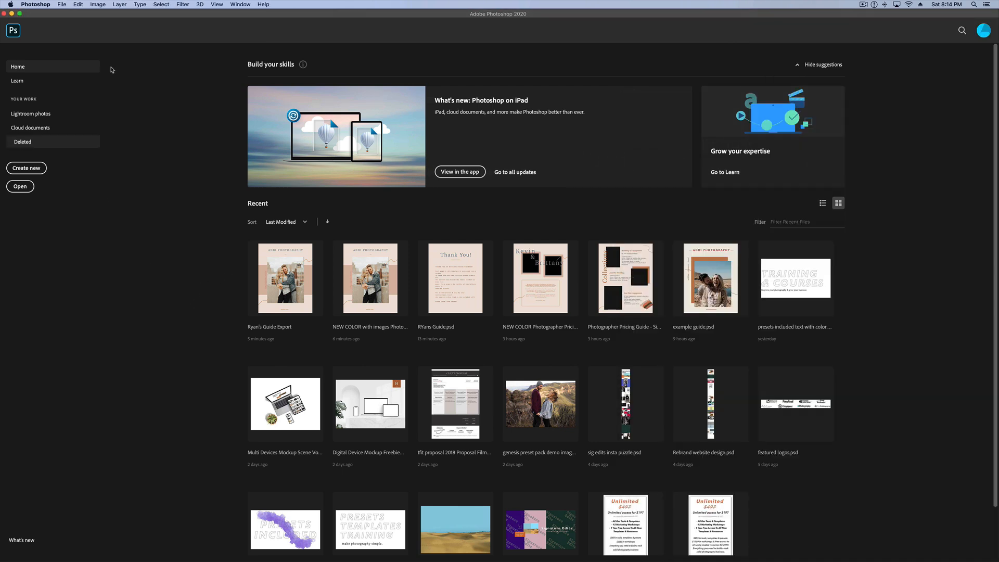
left_click(62, 4)
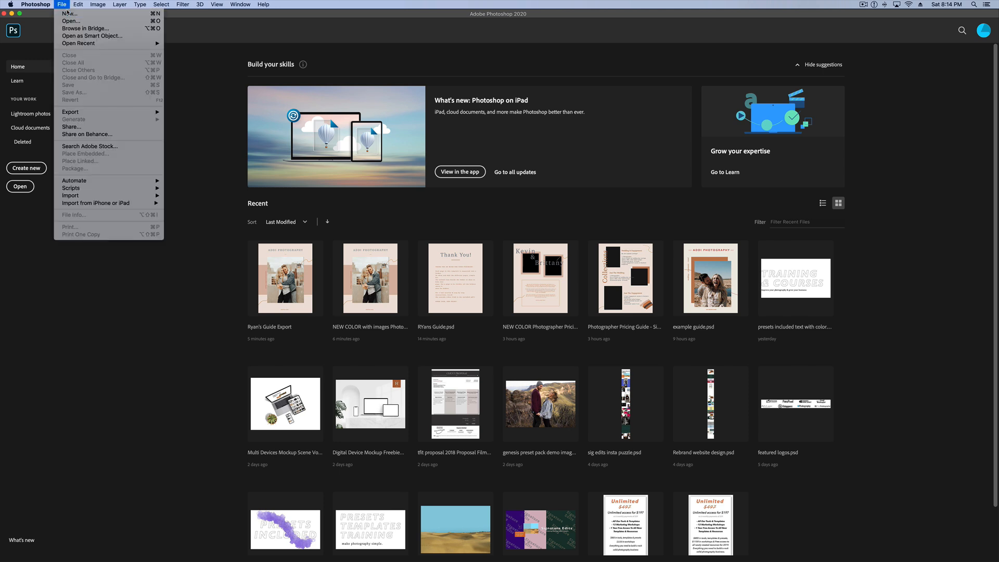
mouse_move(83, 182)
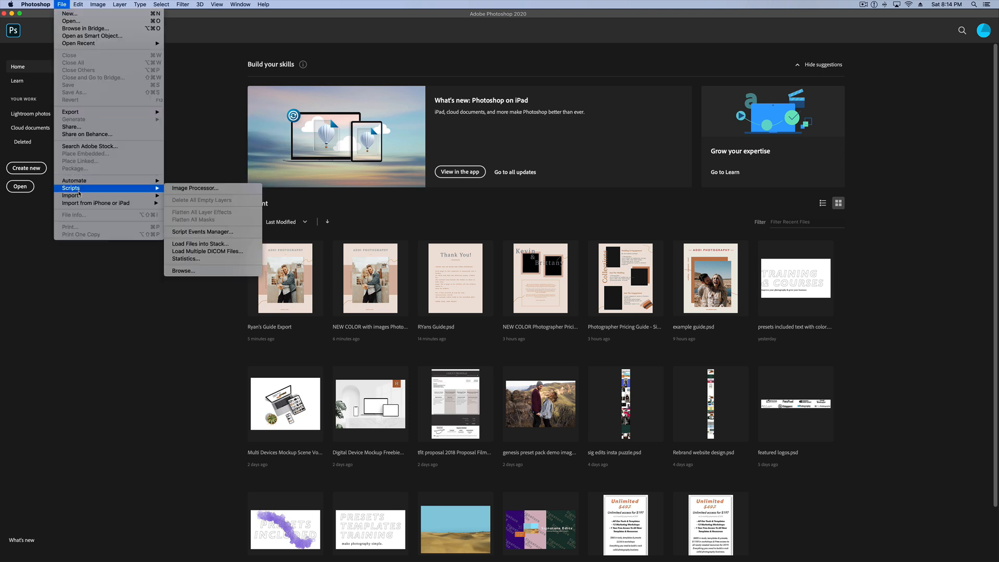
left_click(195, 188)
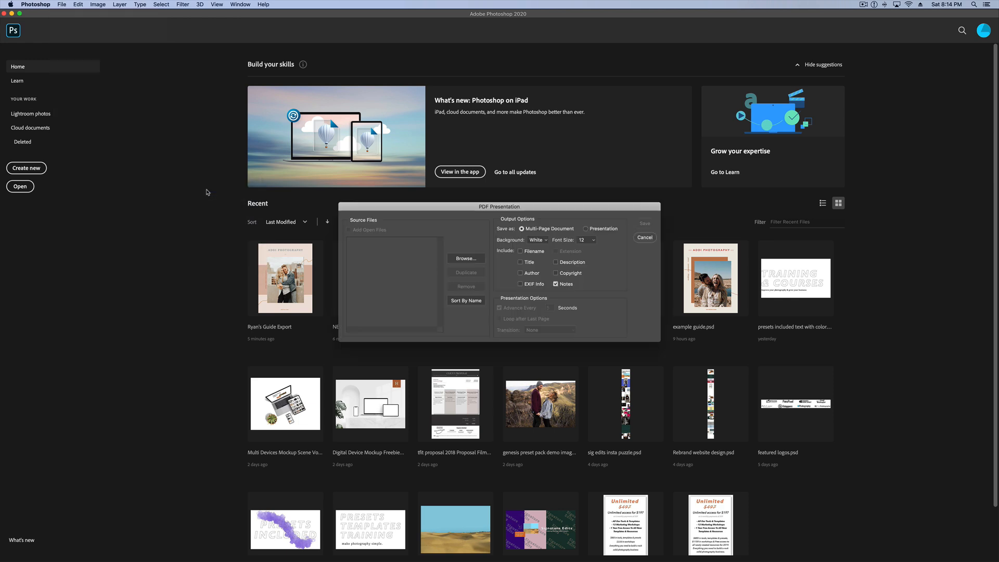
Add all the JPEG pages from the Desktop folder "Ryans Guide Exports" as source files for the PDF
left_click(465, 258)
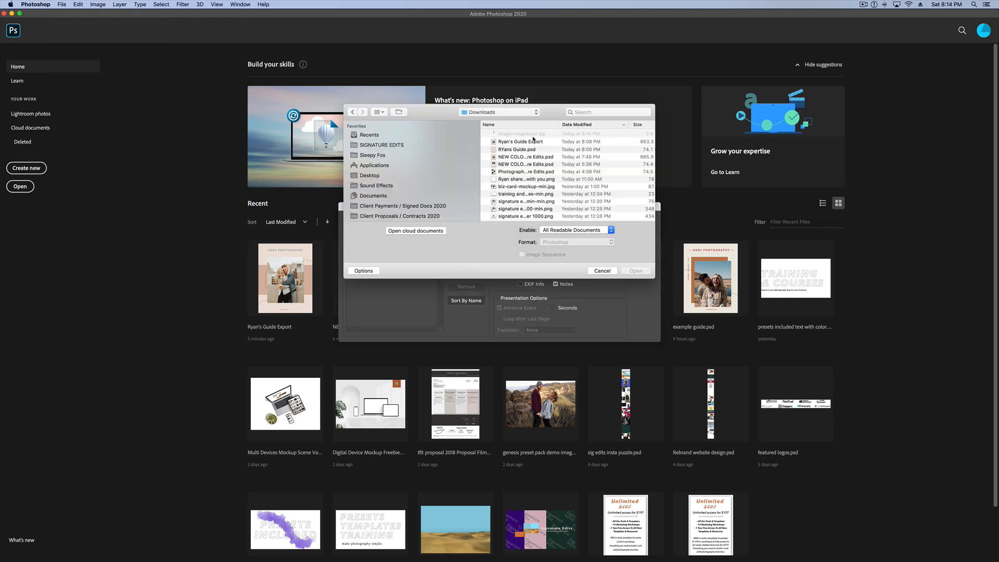
left_click(371, 175)
double_click(523, 134)
left_click(533, 155)
key("super+a")
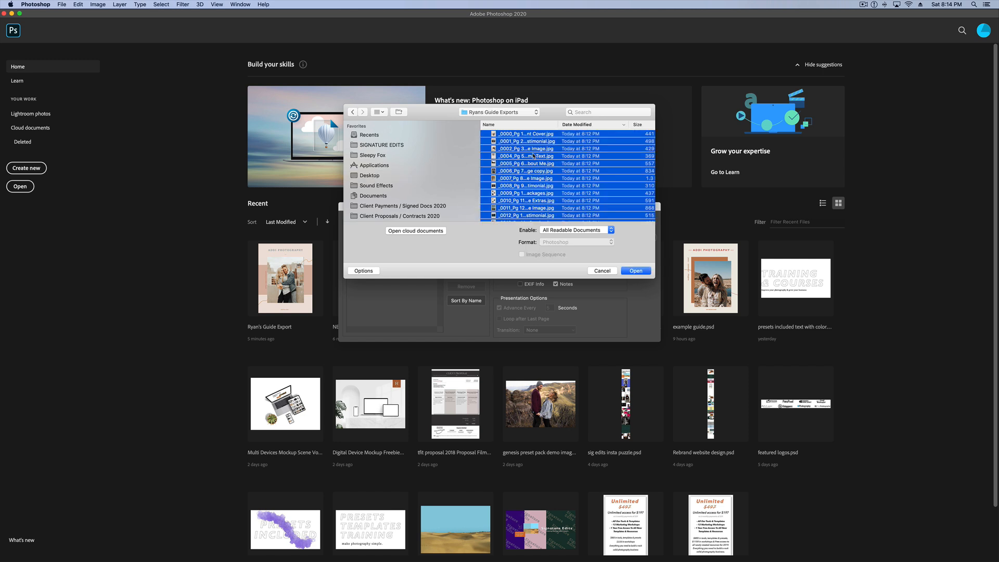
left_click(636, 271)
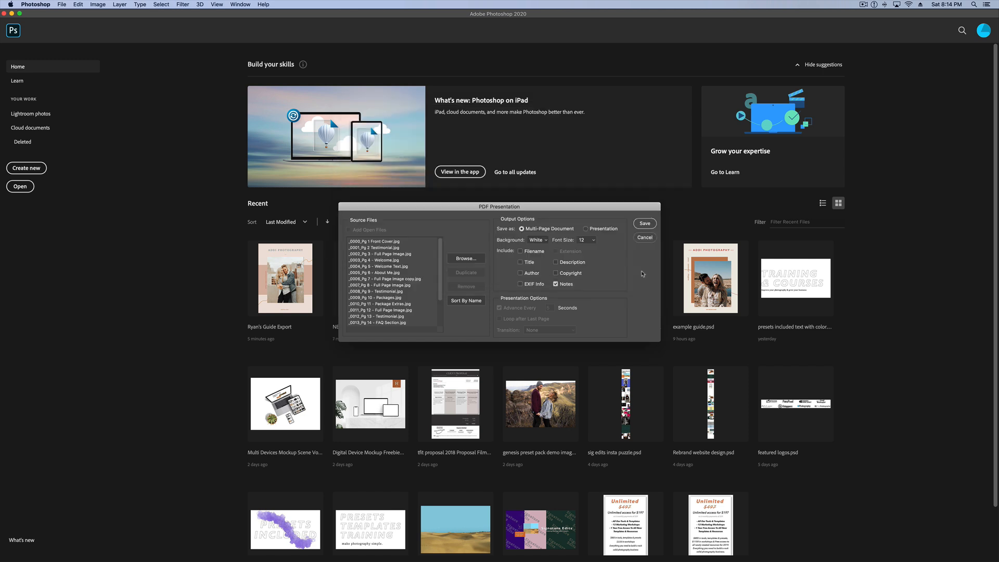
Save the multi-page document as "Ryan's Guide.pdf" in the Desktop folder "Ryans Guide Exports"
left_click(645, 223)
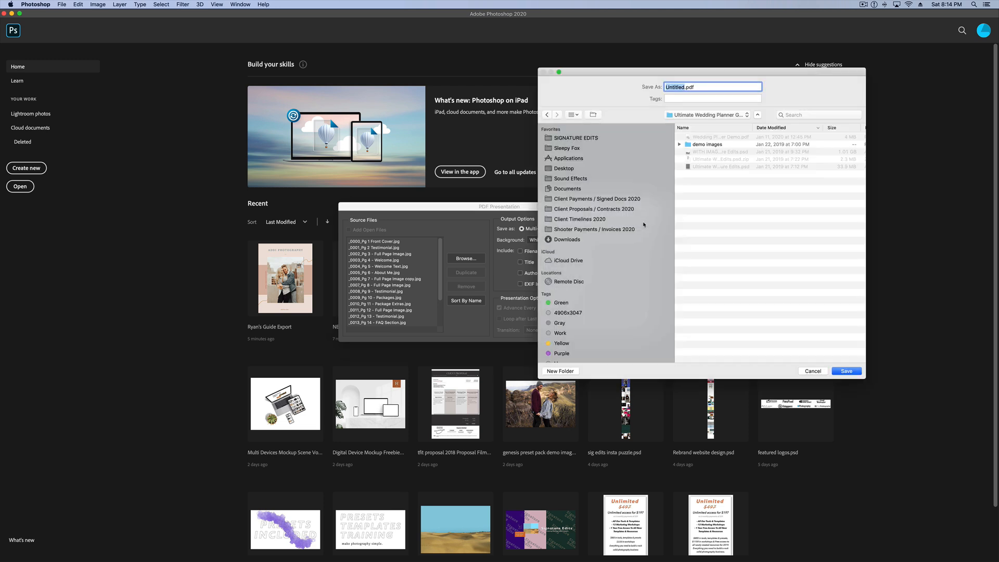
type("Ryan's Guide")
left_click(581, 169)
double_click(713, 137)
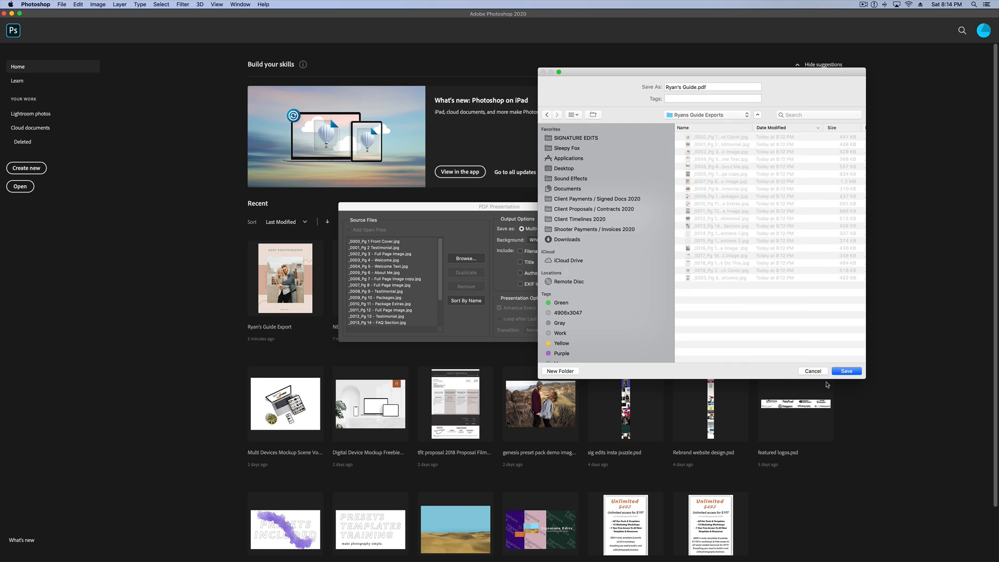
left_click(847, 371)
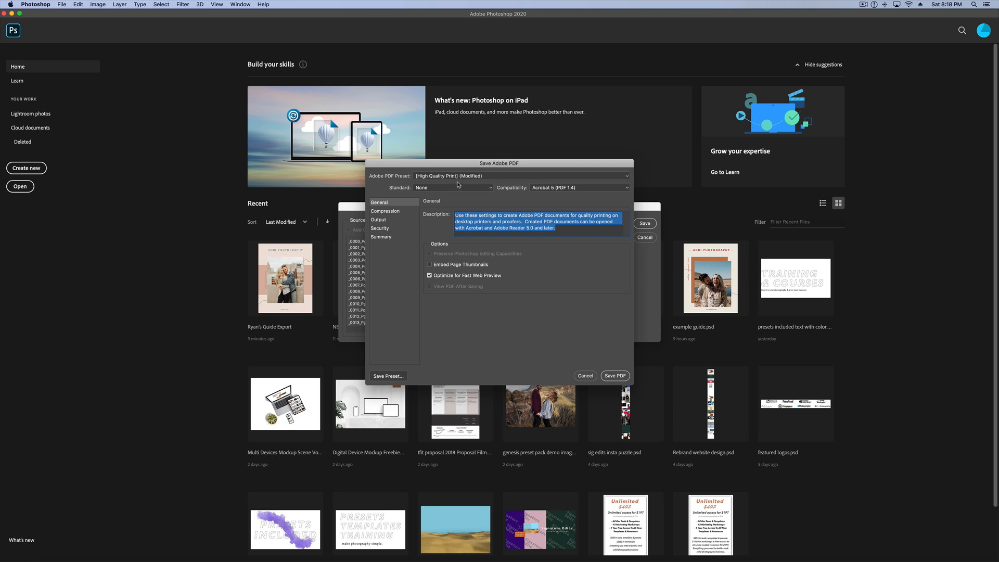
Apply the [Smallest File Size] PDF preset and set the JPEG compression's image quality to Medium
left_click(446, 176)
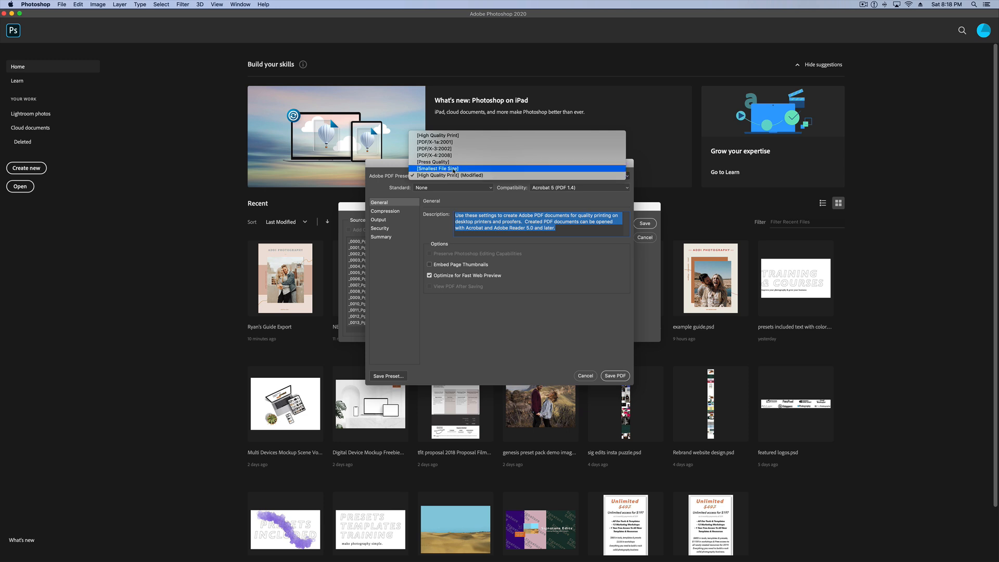
left_click(454, 170)
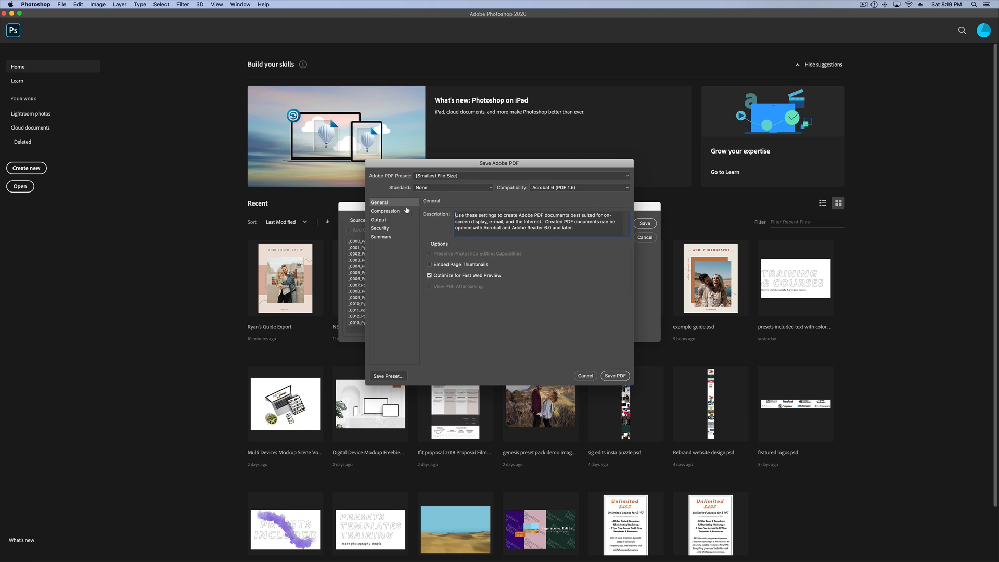
left_click(397, 211)
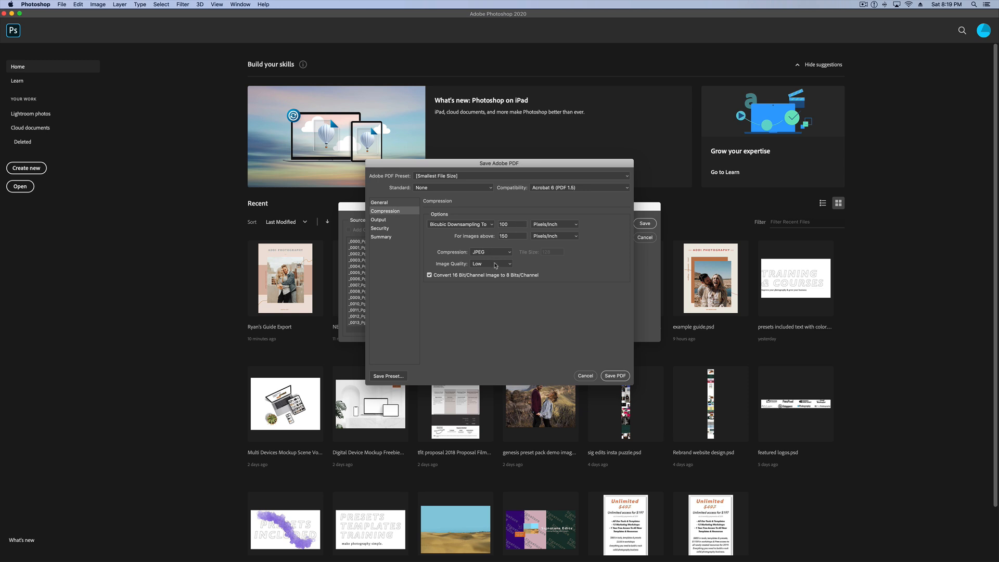
left_click(497, 265)
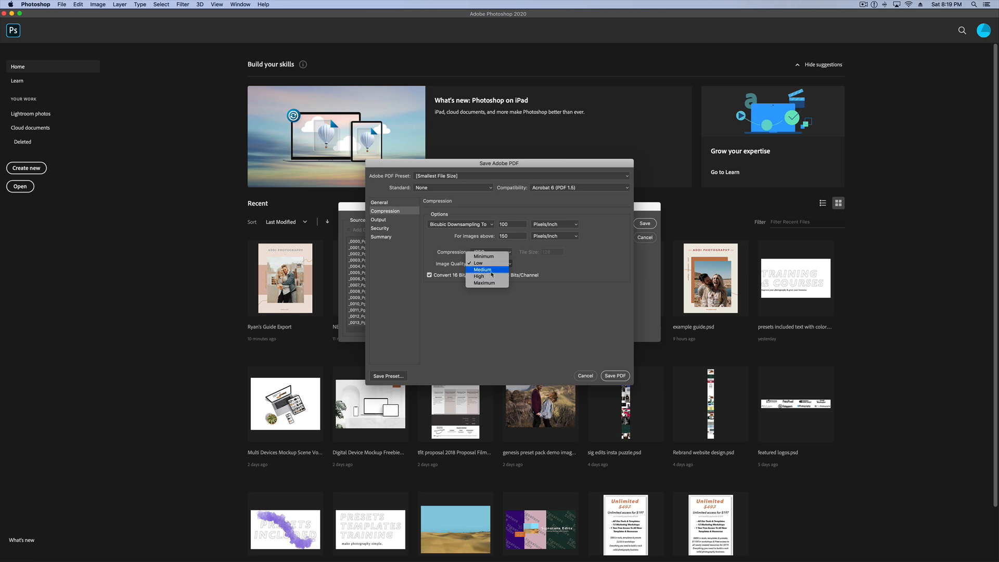
left_click(492, 270)
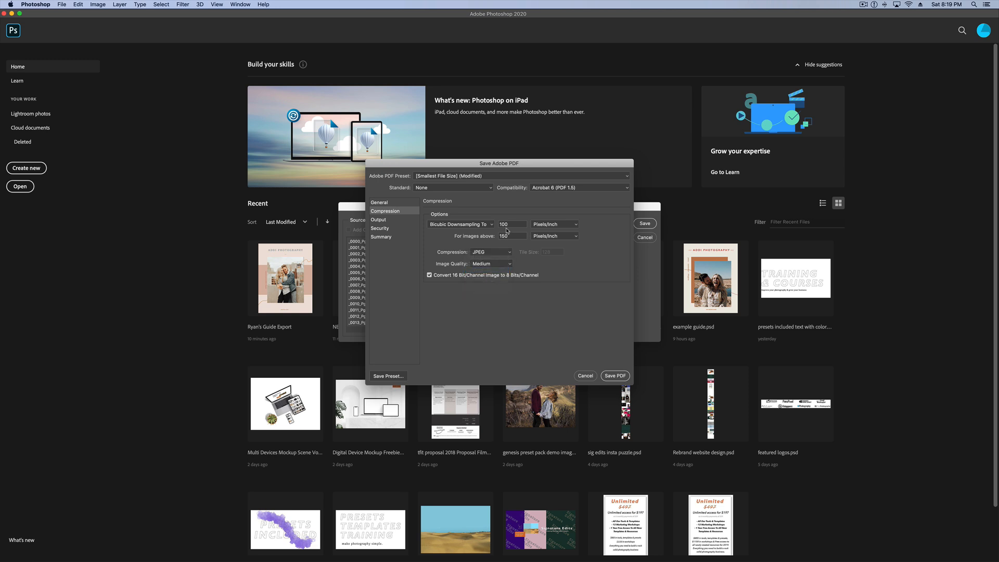
Set bicubic downsampling to 72 pixels/inch, keep the PDF standard at None, and save the PDF
double_click(509, 224)
type("7")
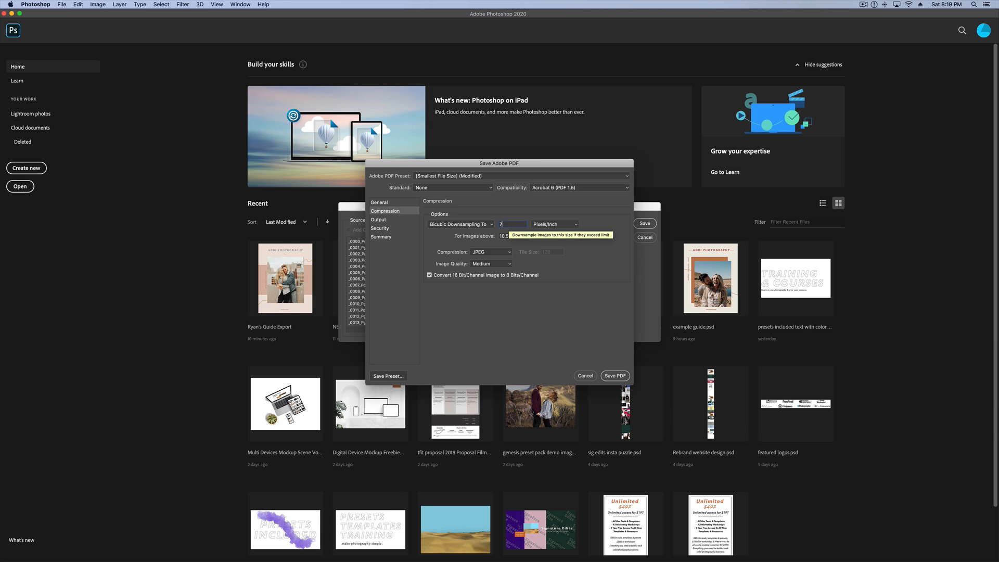
type("2")
left_click(567, 318)
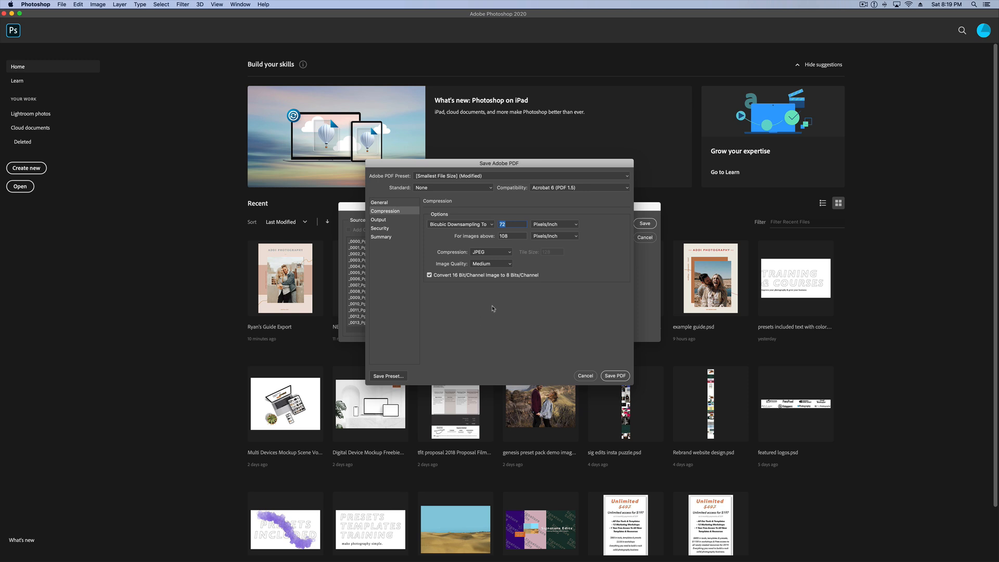
left_click(456, 189)
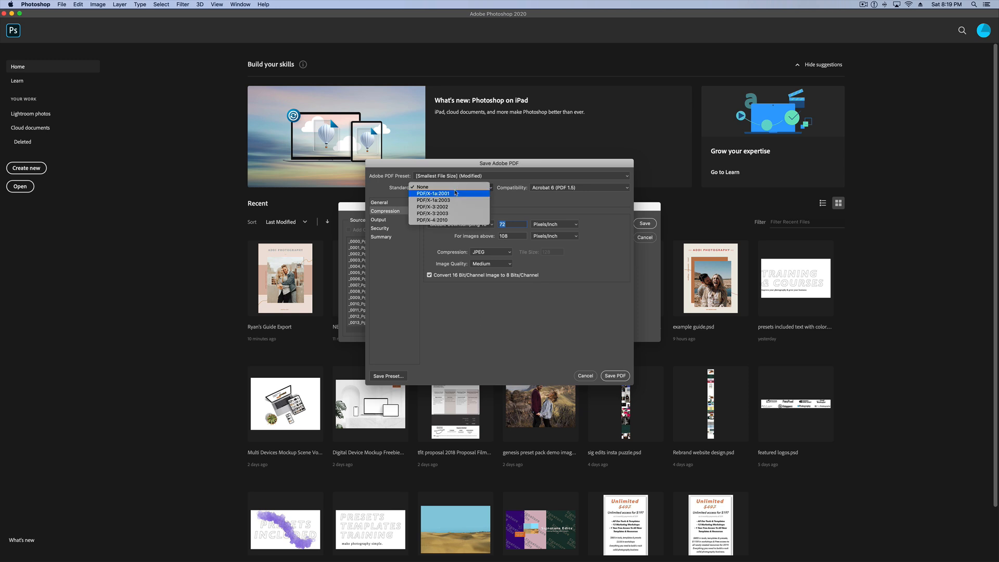
left_click(614, 259)
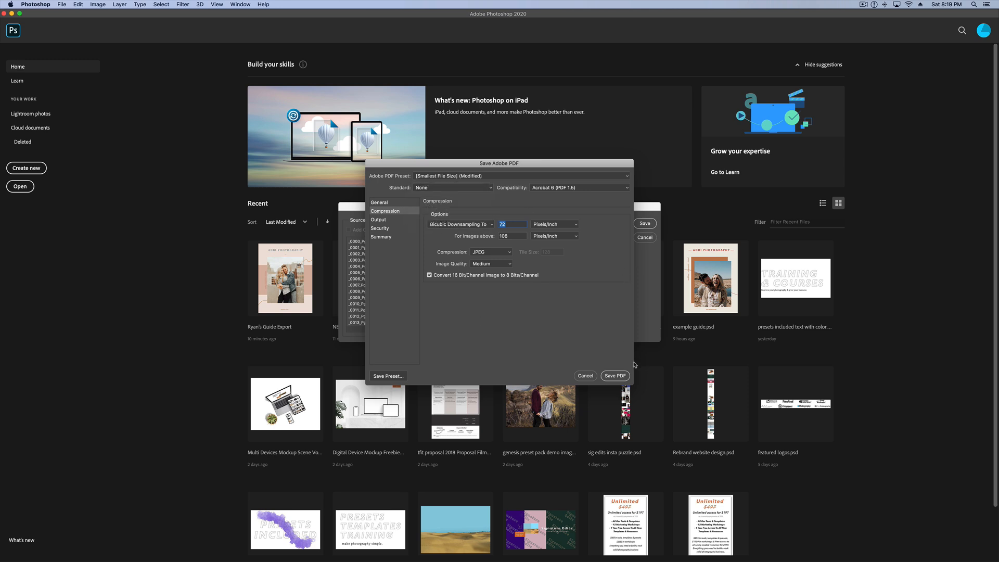
left_click(616, 376)
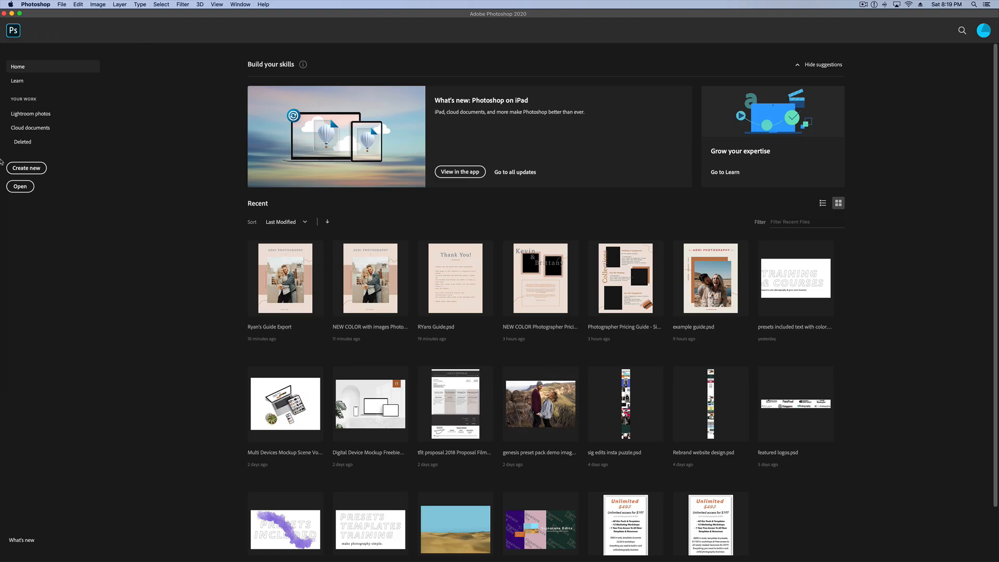
Switch to Finder, open ryans guide.pdf from the exports folder in Preview, and check its file size in the folder listing
left_click(4, 196)
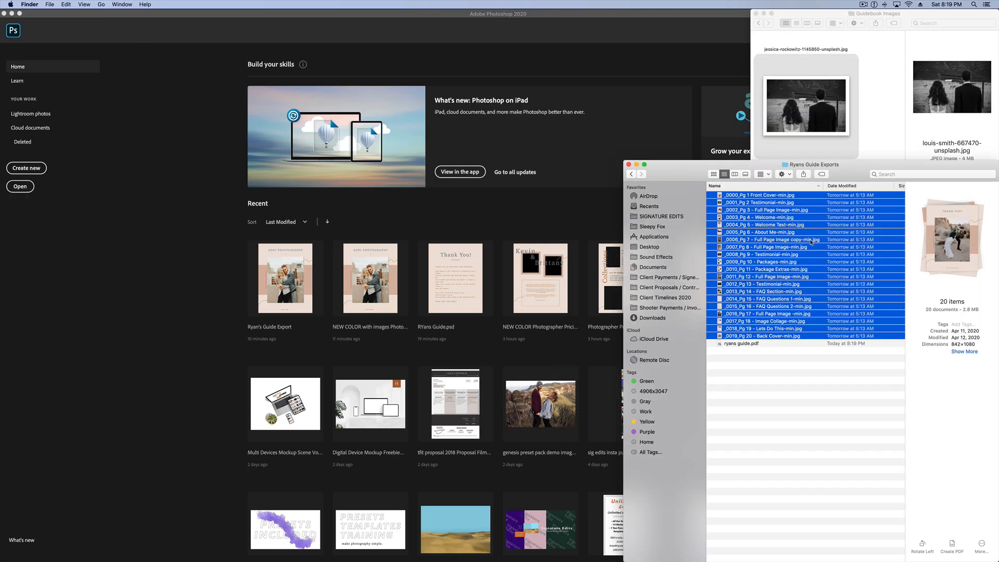
left_click(736, 344)
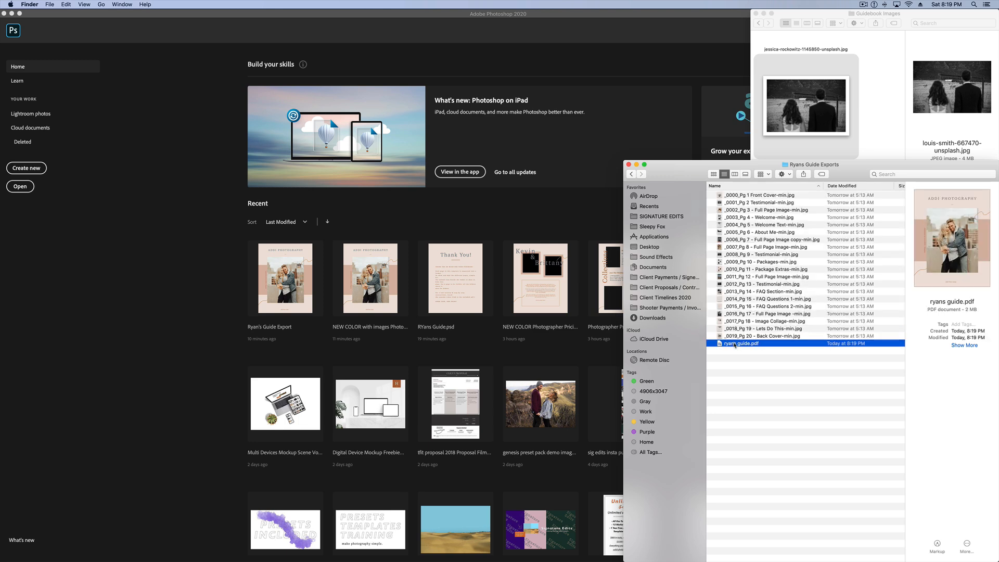
double_click(736, 344)
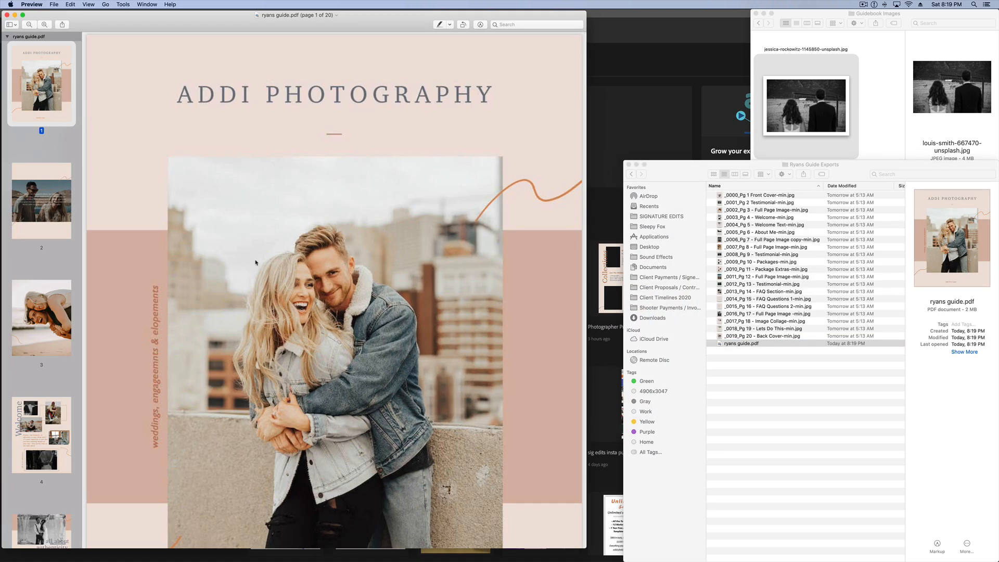
scroll(256, 262, "down", 4)
scroll(836, 330, "right", 5)
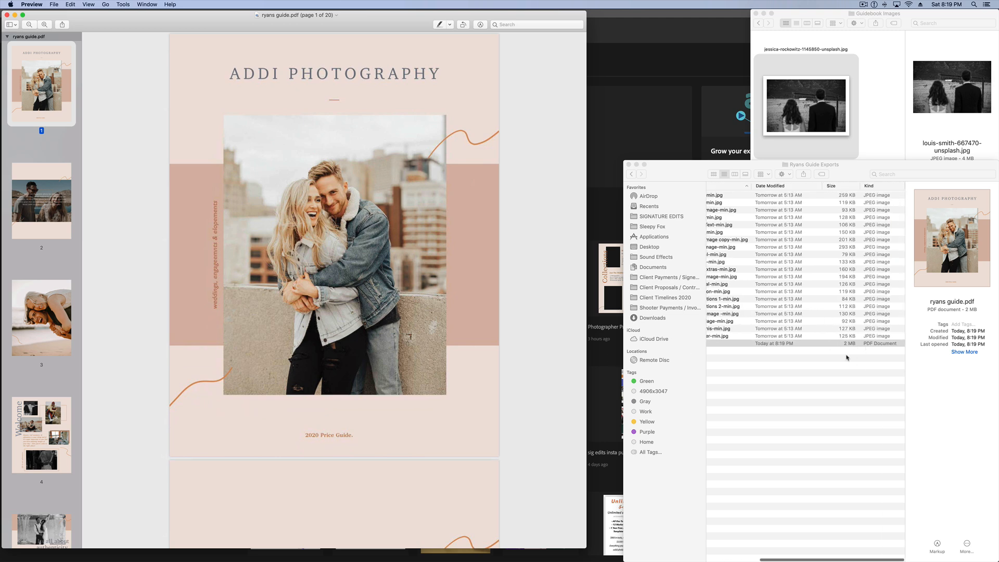
Review pages 2 to 4 of the PDF and inspect the Welcome page's image and text quality up close
left_click(41, 203)
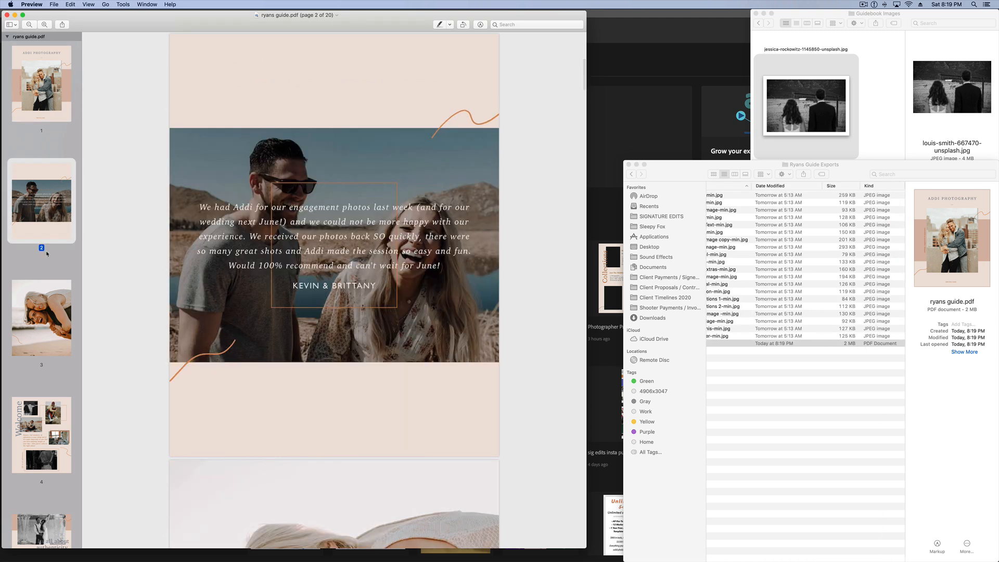
left_click(47, 333)
scroll(47, 337, "down", 3)
left_click(47, 305)
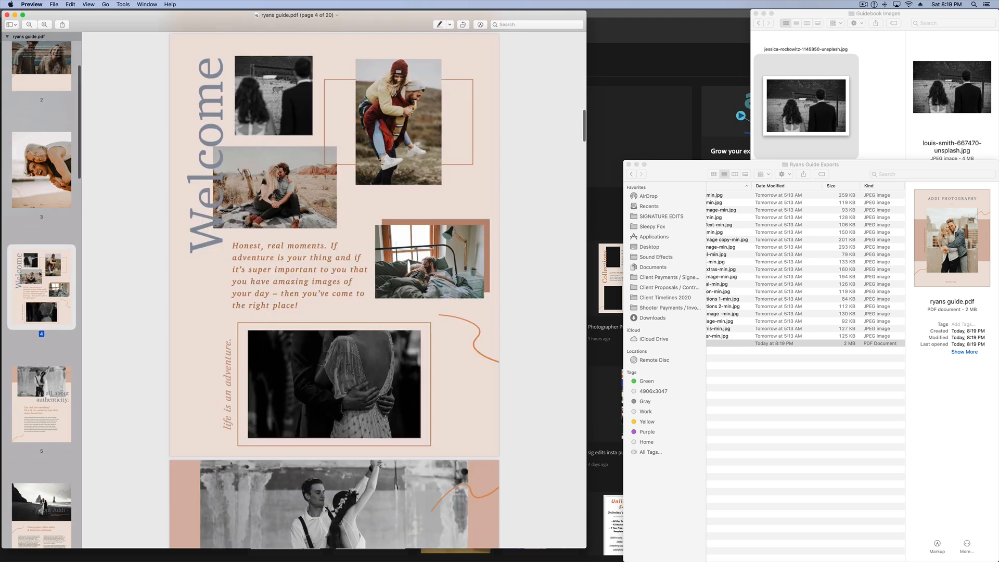
scroll(47, 305, "down", 1)
scroll(388, 268, "up", 5)
scroll(388, 268, "left", 1)
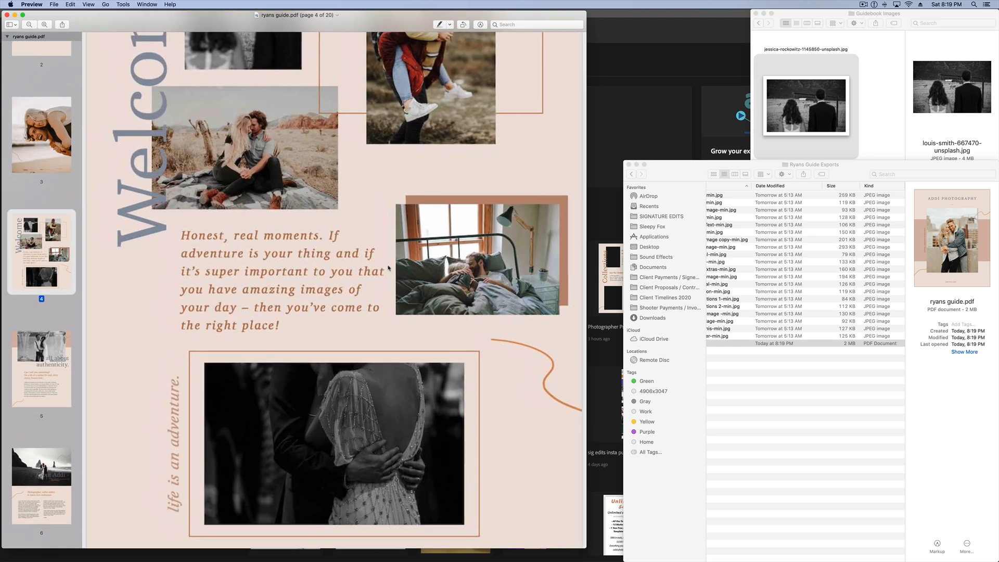
scroll(388, 268, "down", 5)
scroll(358, 258, "down", 3)
scroll(359, 259, "up", 3)
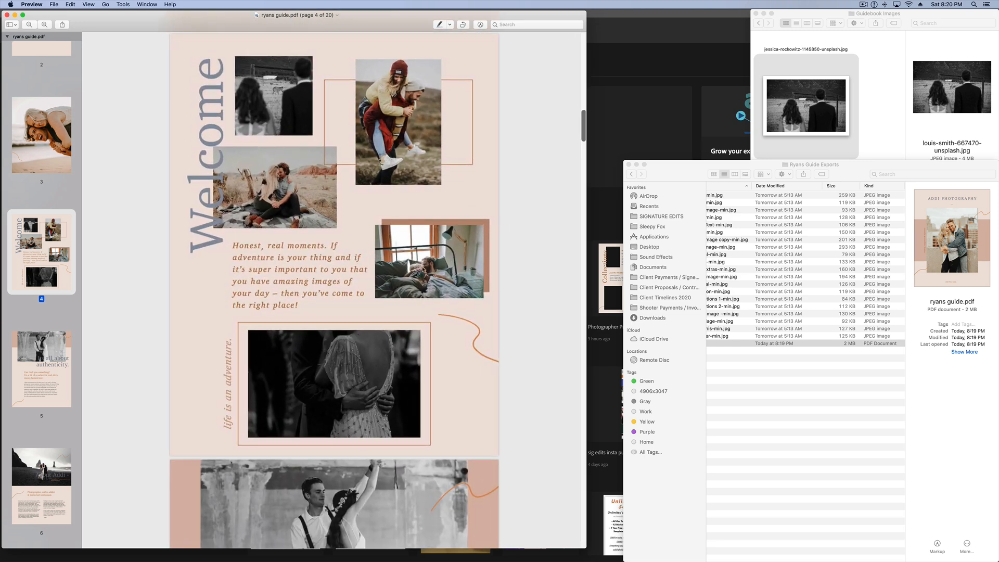
Read through pages 5 to 8 of the guide, enlarging the About Addi text to judge its sharpness
scroll(360, 271, "down", 5)
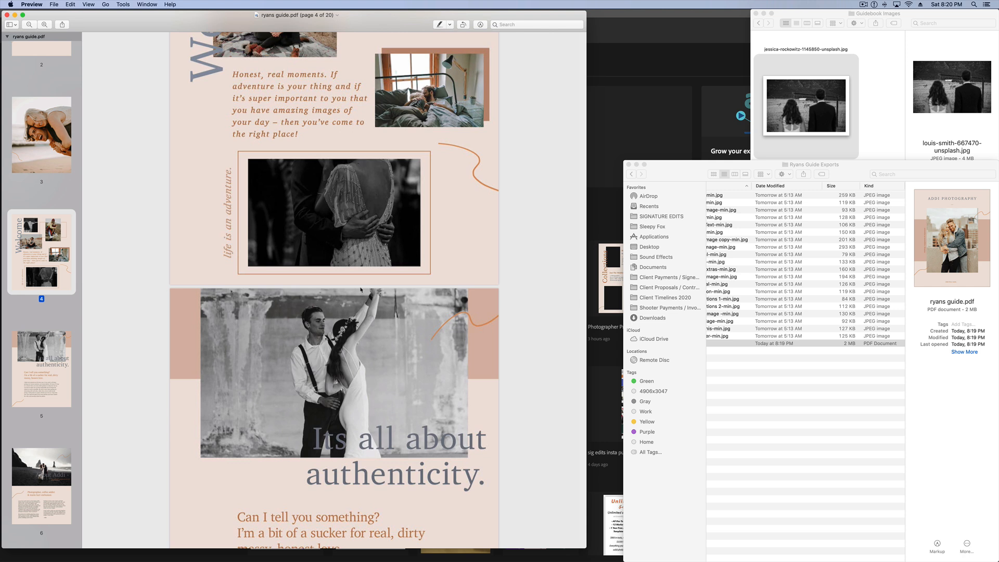
scroll(425, 147, "down", 10)
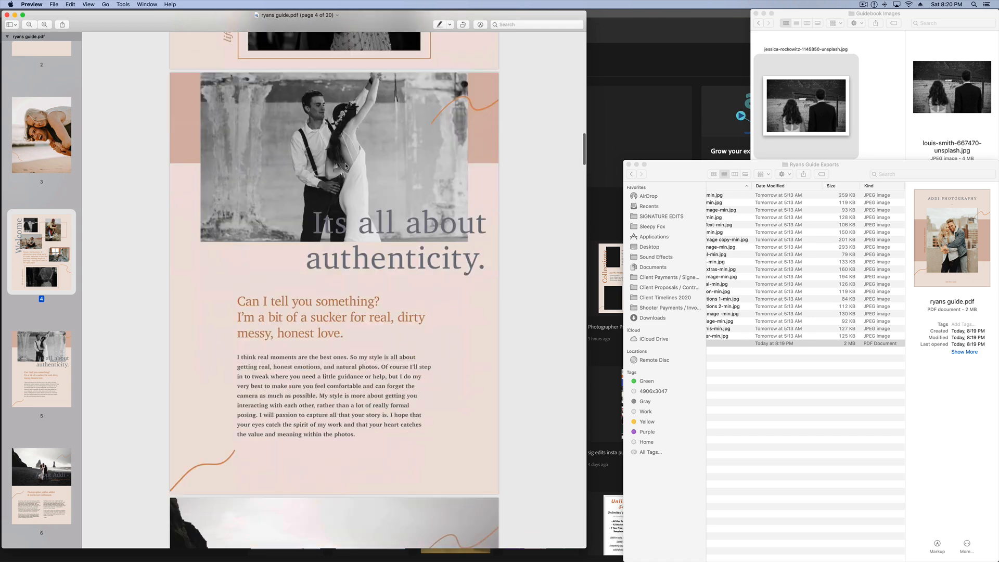
scroll(331, 121, "up", 3)
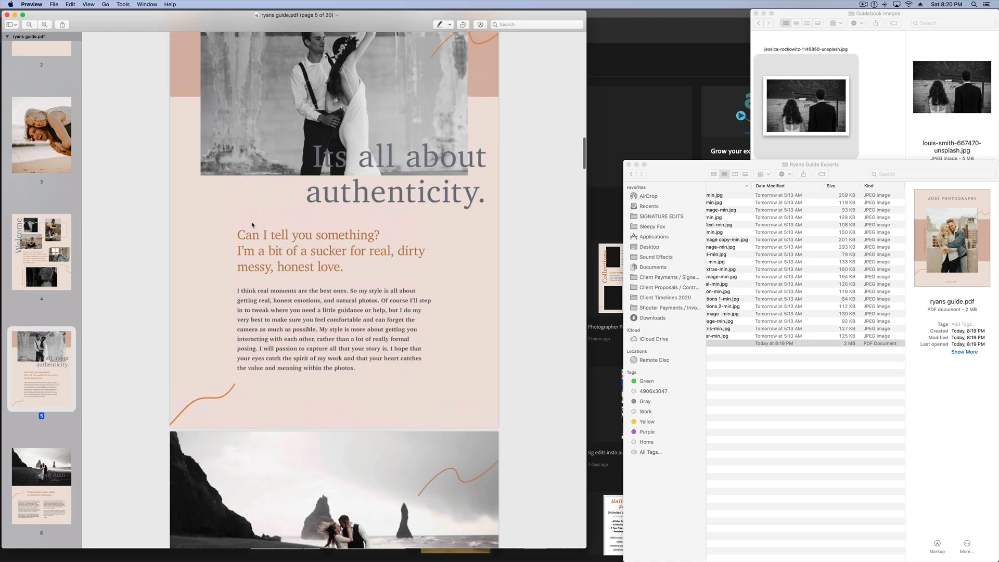
scroll(326, 220, "down", 15)
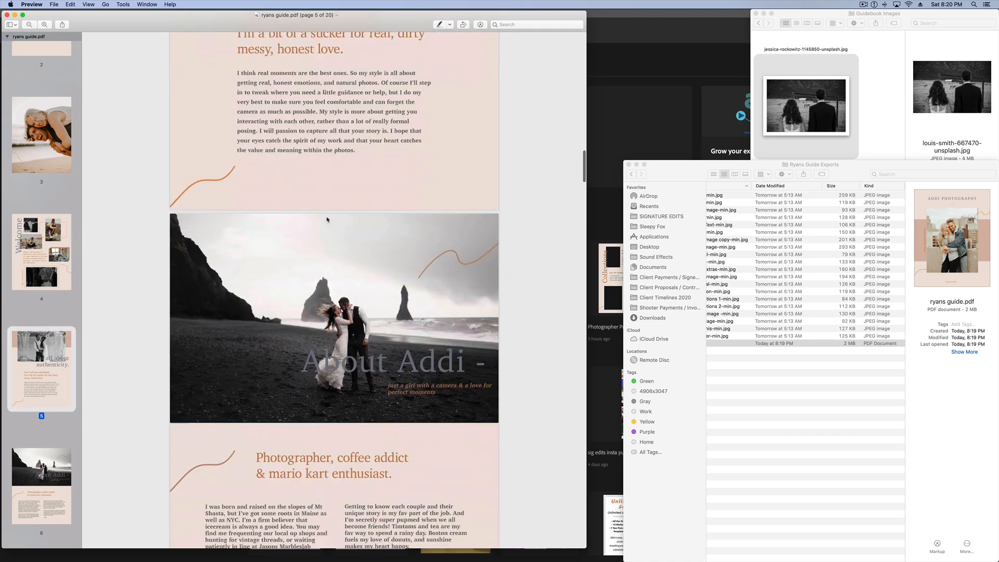
scroll(327, 219, "up", 3)
scroll(327, 220, "up", 5)
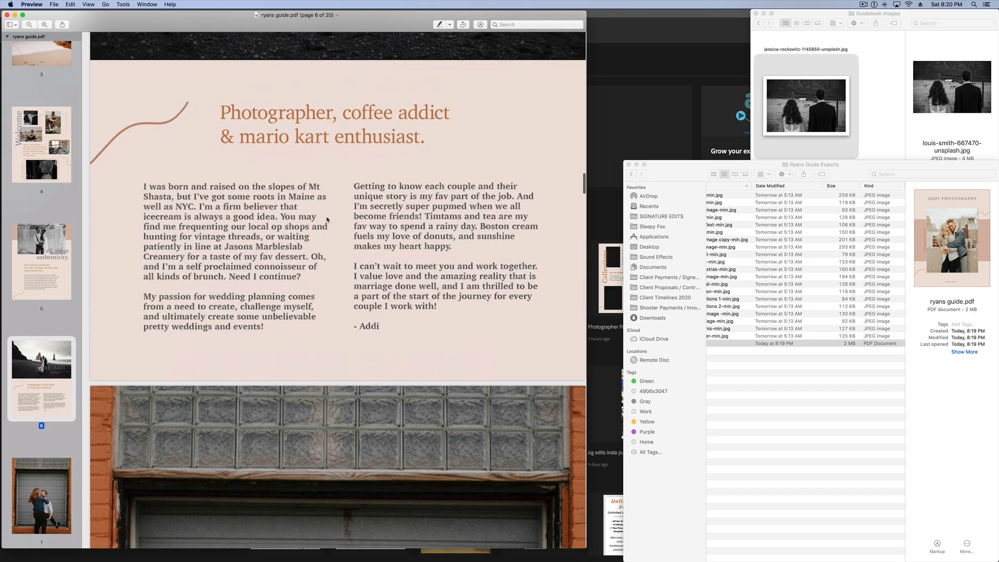
scroll(307, 138, "down", 5)
scroll(307, 137, "up", 3)
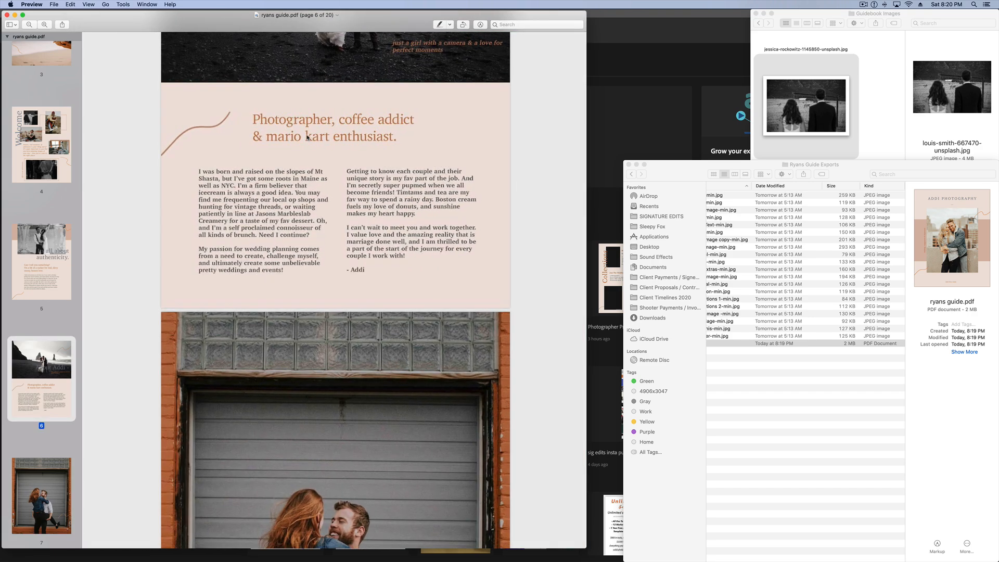
scroll(308, 138, "down", 4)
scroll(308, 138, "down", 10)
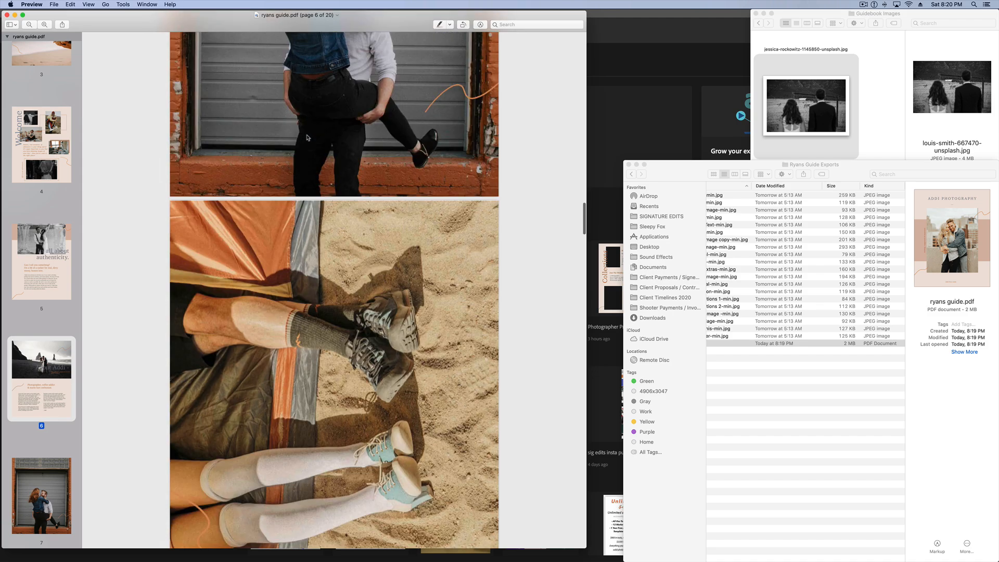
Return to the first pages of the guide and widen the Preview window to the full screen width
scroll(308, 136, "up", 20)
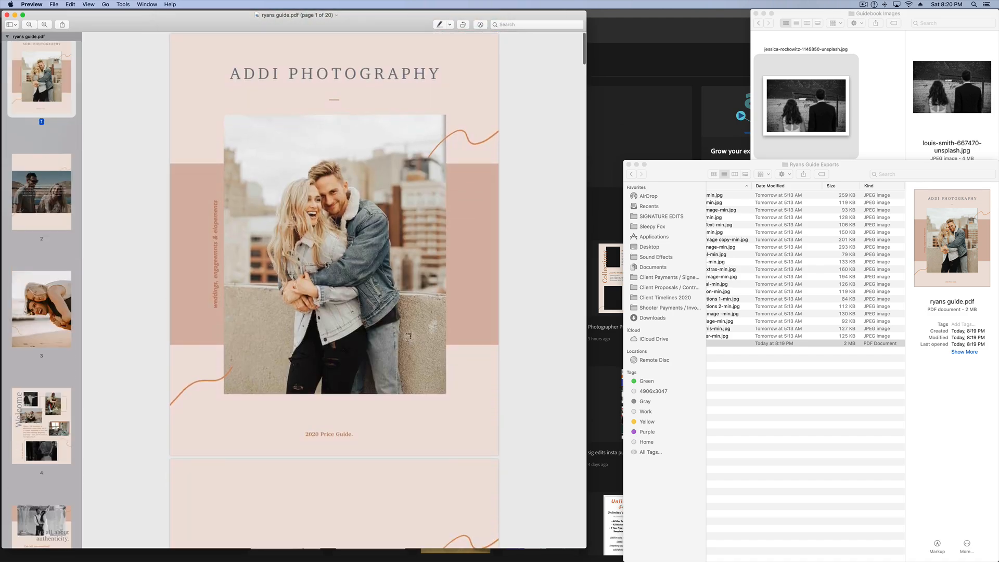
scroll(325, 265, "down", 5)
left_click_drag(587, 219, 997, 228)
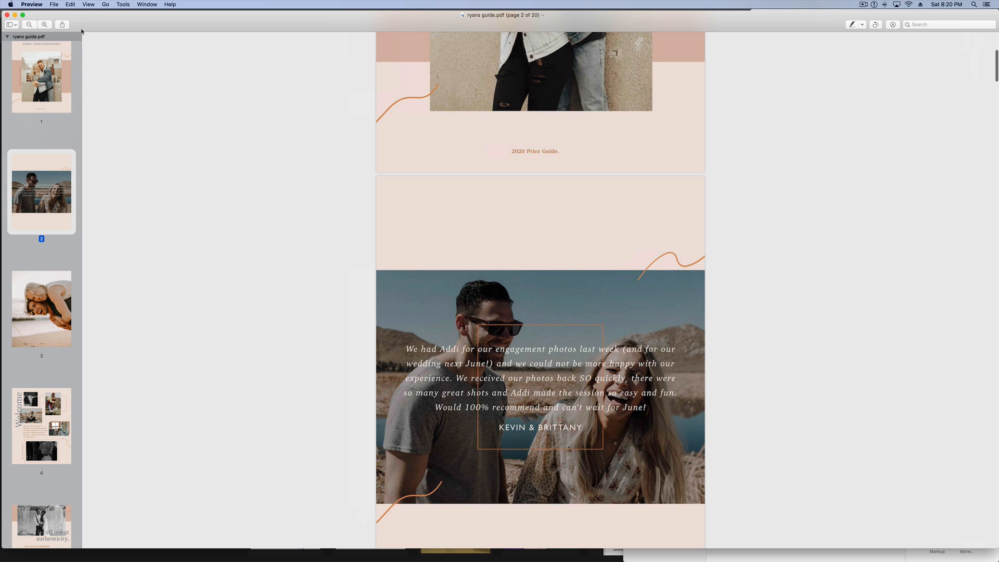
left_click(33, 4)
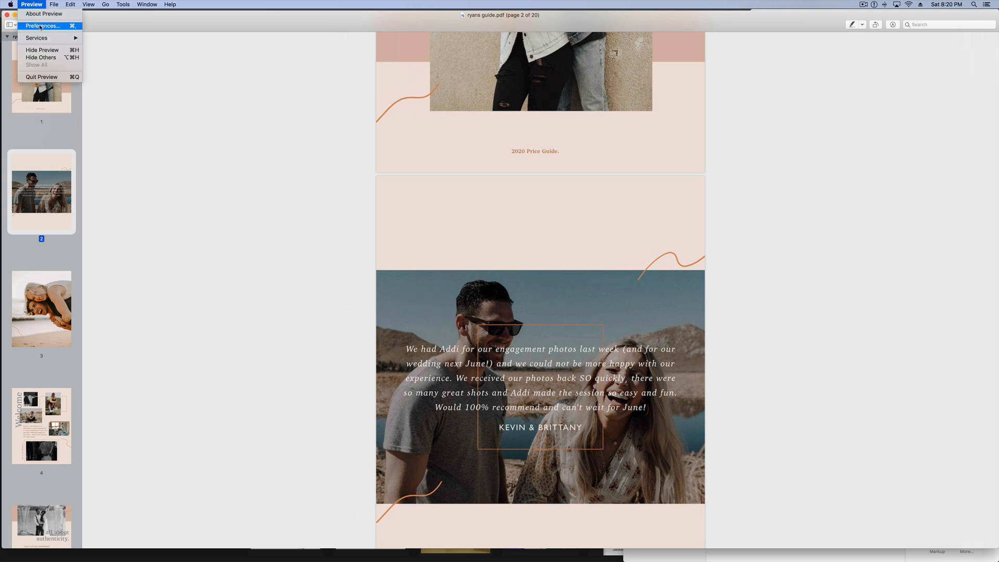
left_click(42, 25)
left_click(432, 241)
left_click(413, 237)
left_click(407, 222)
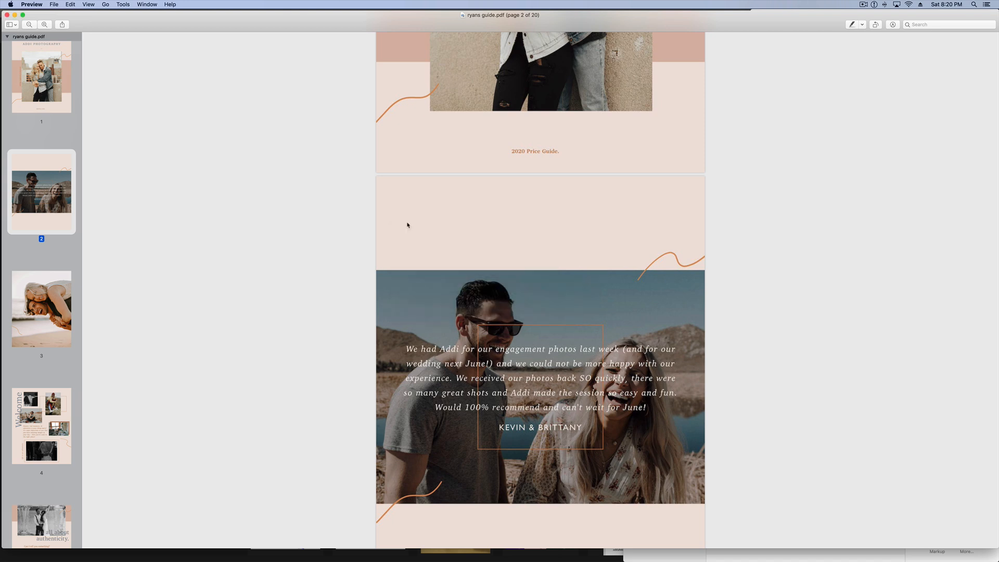
Start a full-screen slideshow of the guide and advance through the spreads to the Collections and Extras pages
key("super+f")
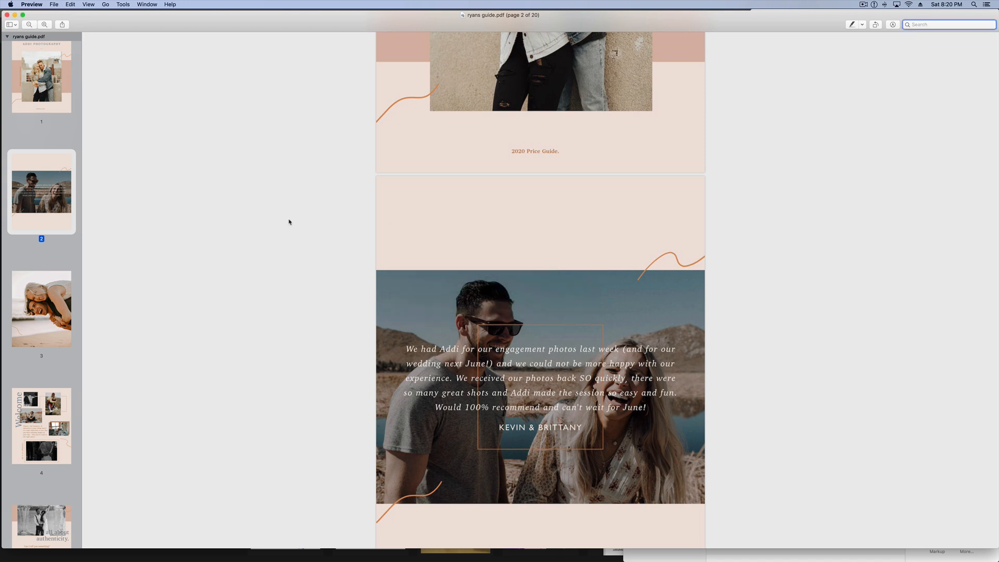
key("super+shift+f")
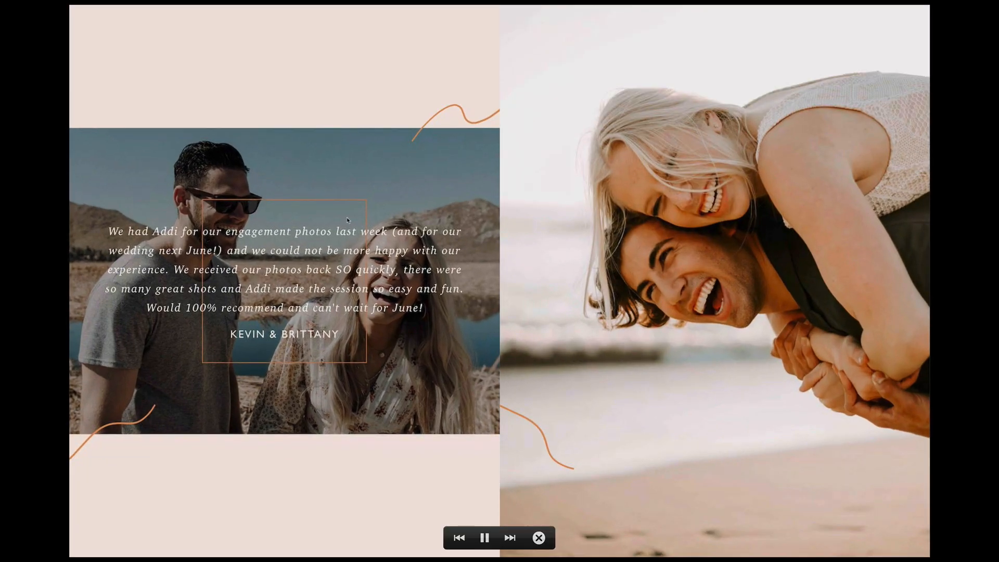
key("Right")
key("Right")
key("Right")
key("Right")
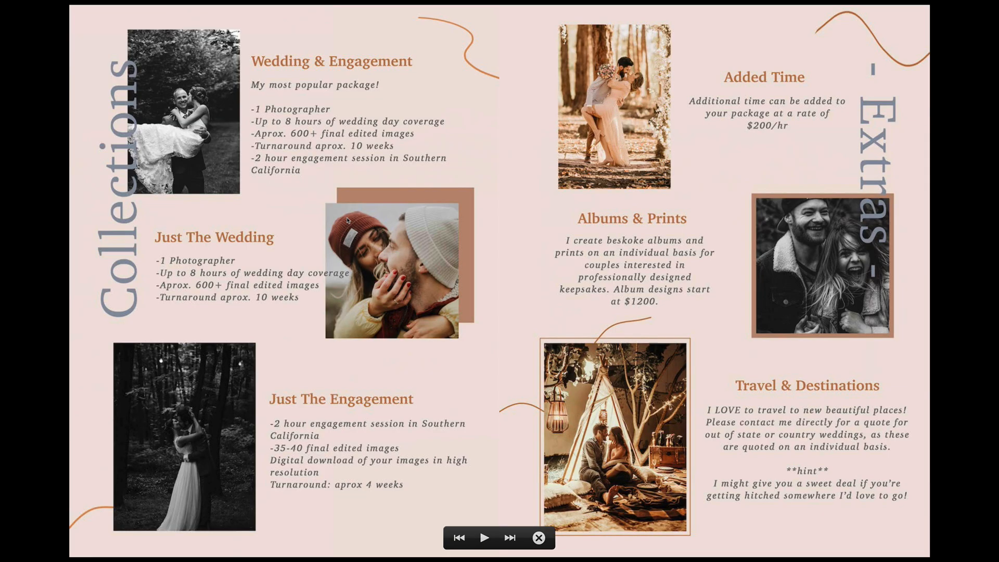
Advance the slideshow through the FAQ, testimonial and Lets do this! spreads to the last page, and exit the slideshow
key("Right")
key("Right")
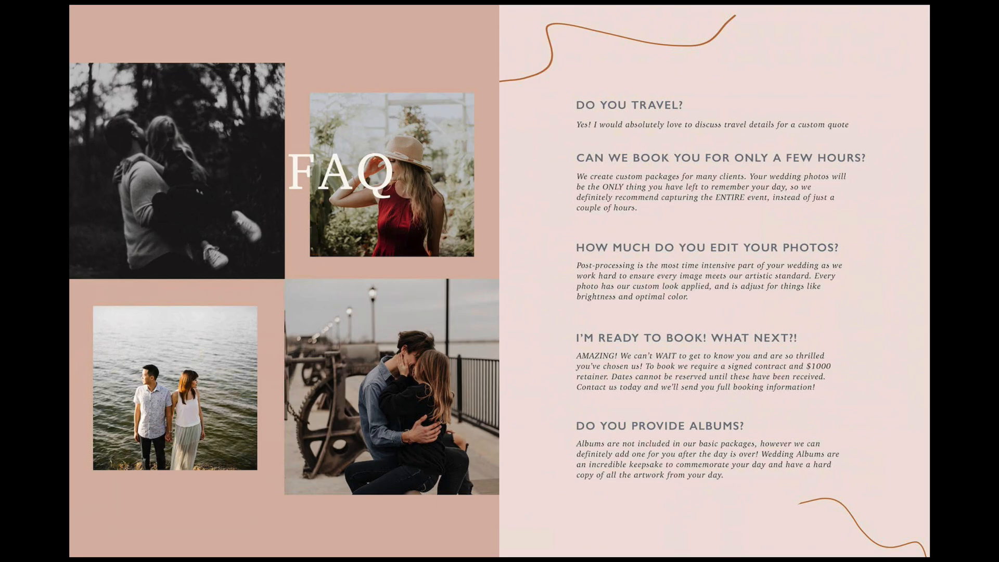
key("Right")
key("Right")
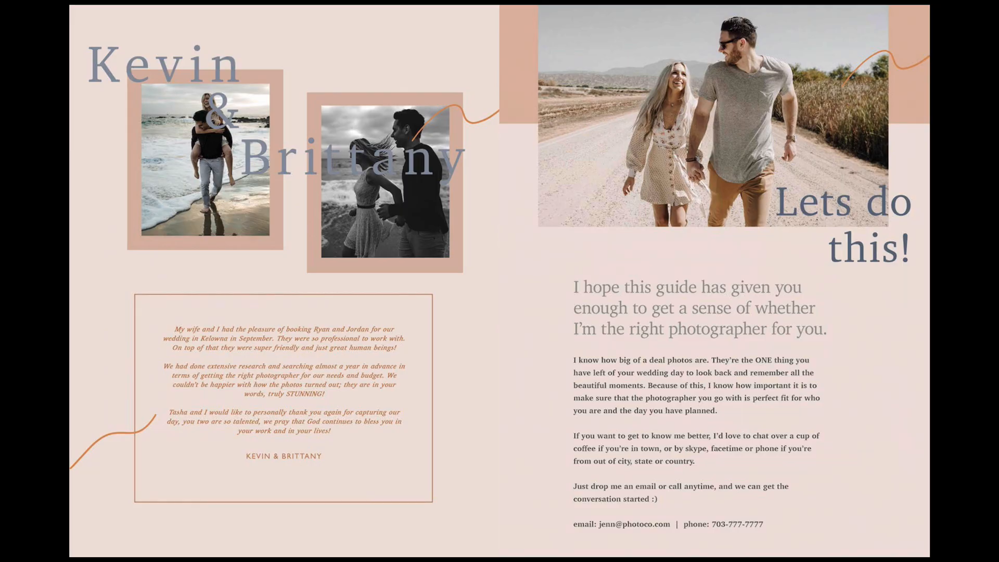
key("Right")
key("Escape")
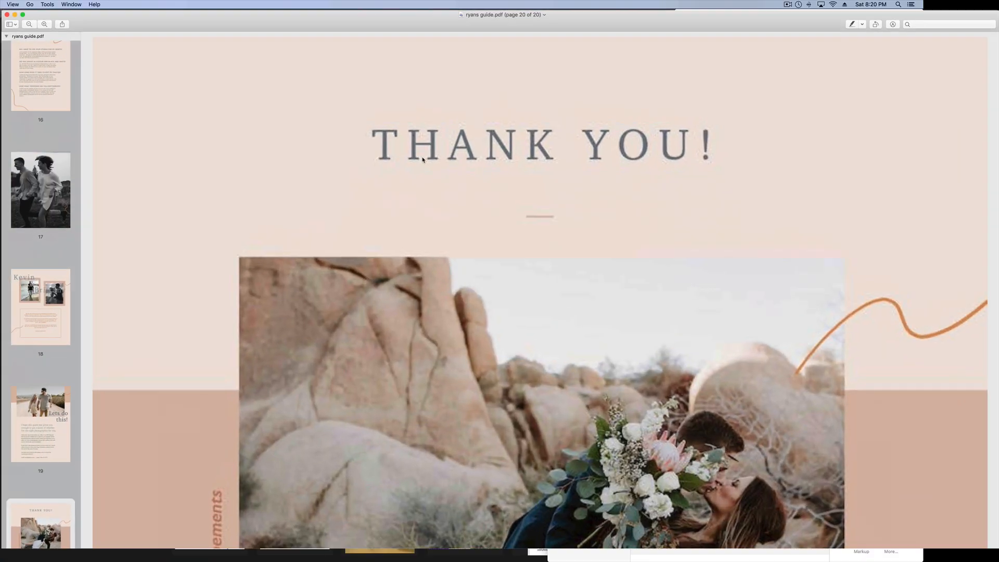
Return to page 17 of the guide and quit Preview
scroll(239, 110, "up", 15)
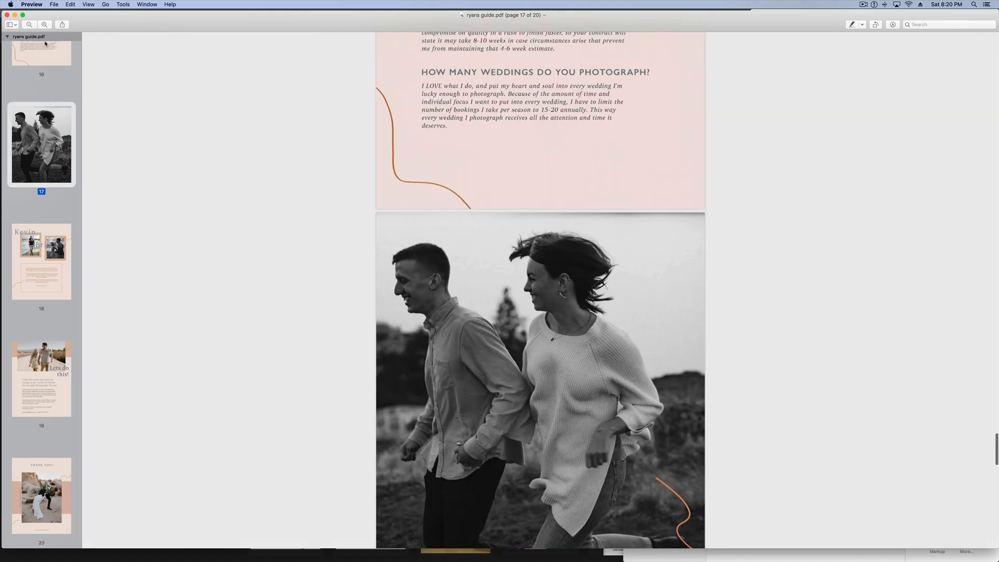
left_click(31, 4)
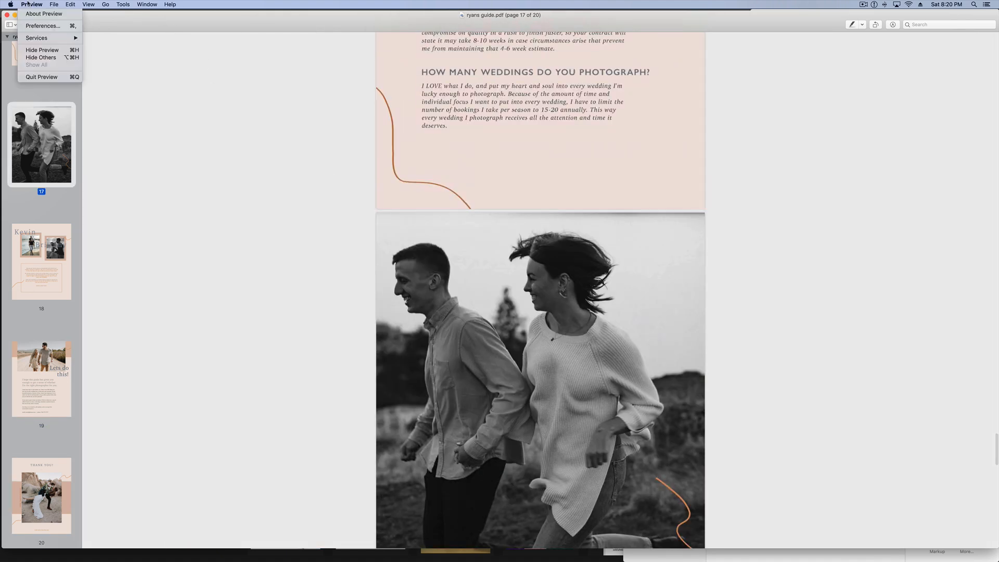
left_click(66, 77)
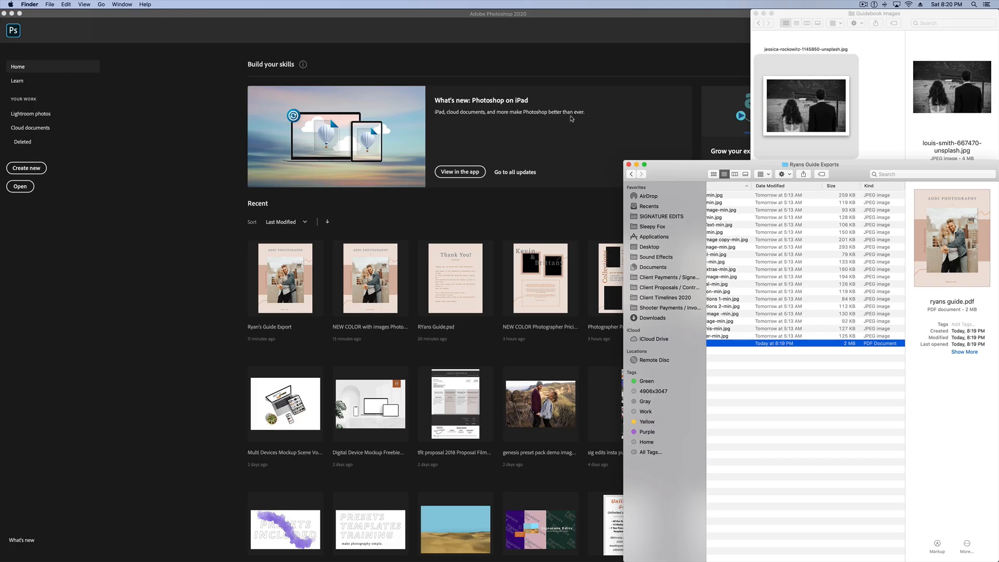
Switch to Chrome, open issuu.com in a new tab, and look over its publishing features and the Catalogs example
left_click(5, 283)
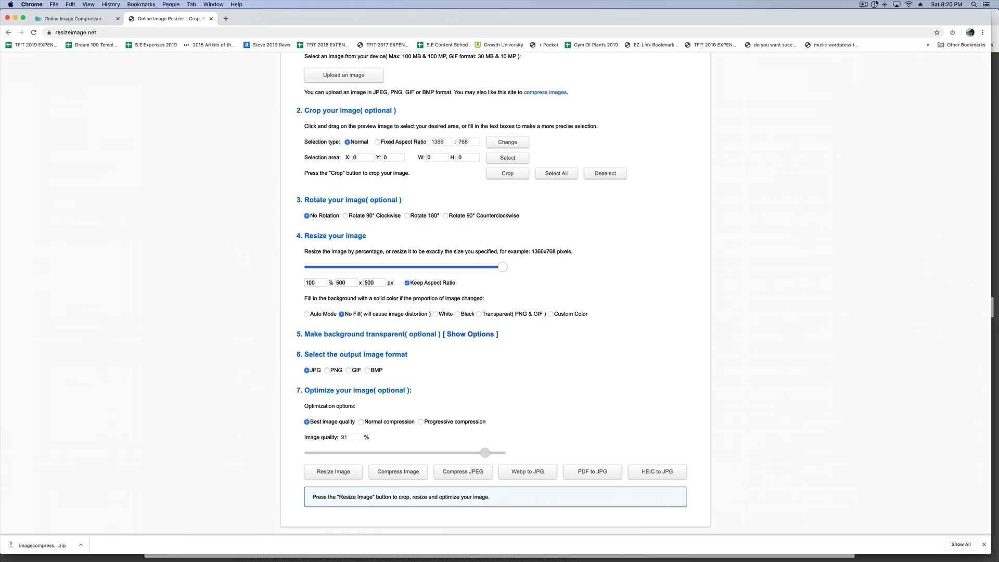
left_click(226, 19)
scroll(341, 228, "up", 2)
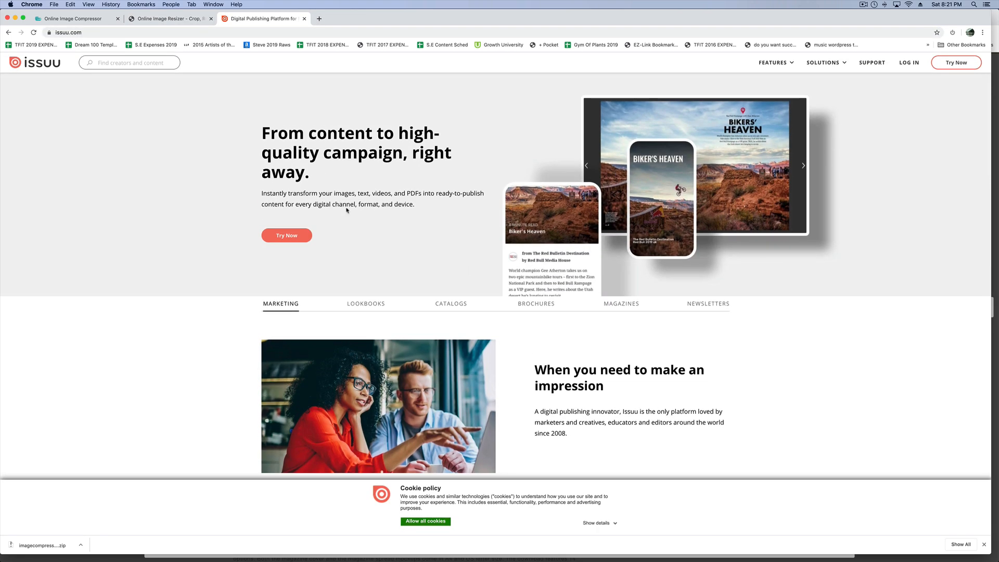
scroll(371, 303, "down", 8)
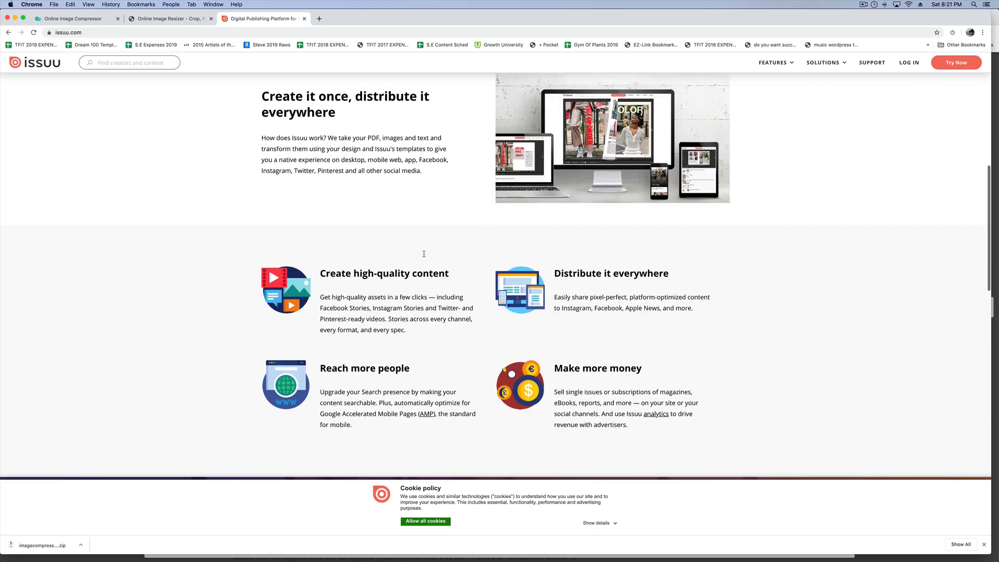
scroll(373, 301, "down", 5)
scroll(354, 260, "up", 15)
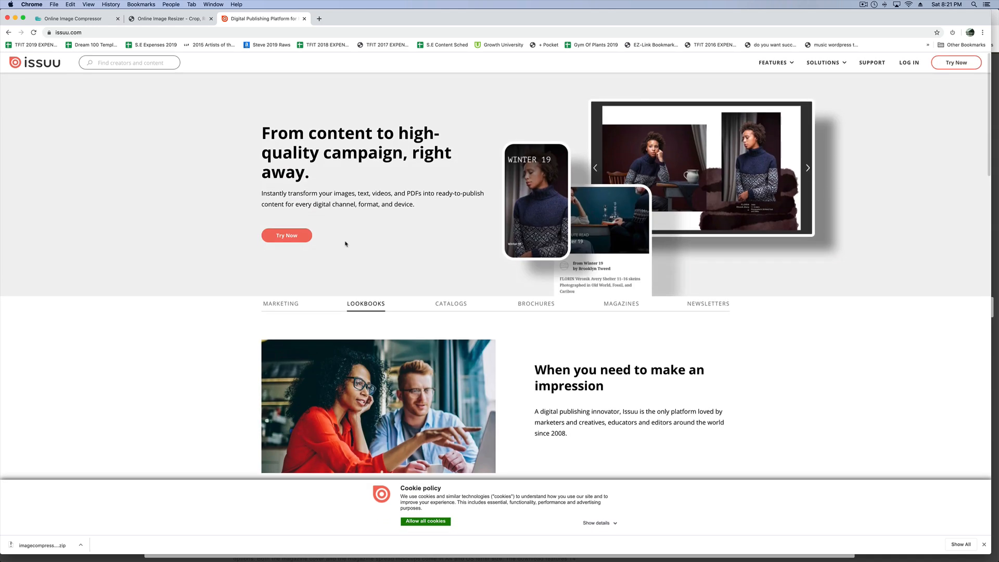
left_click(442, 311)
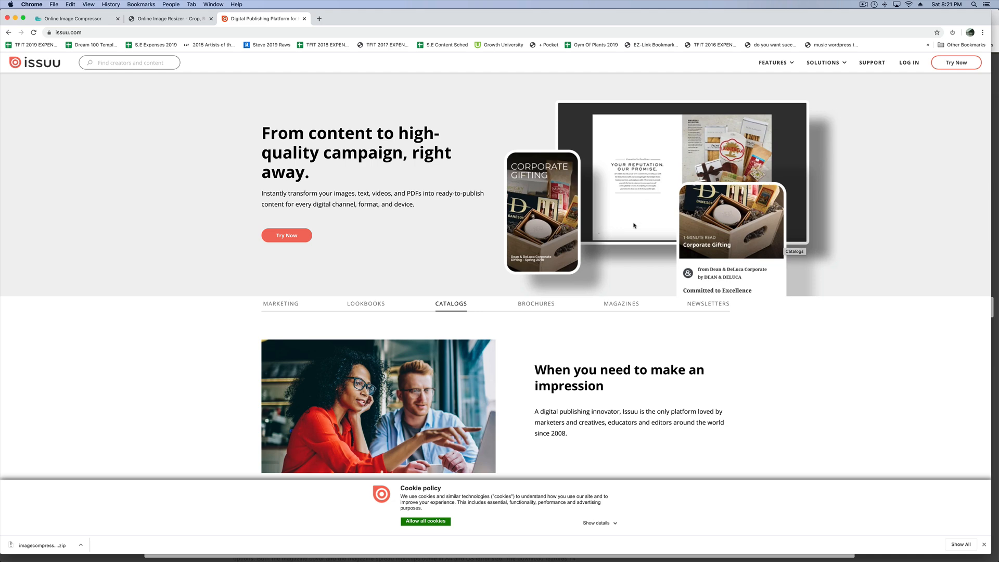
Switch to the browser window with the Signature Edits store and look through its presets, branding templates and training offers
left_click(243, 34)
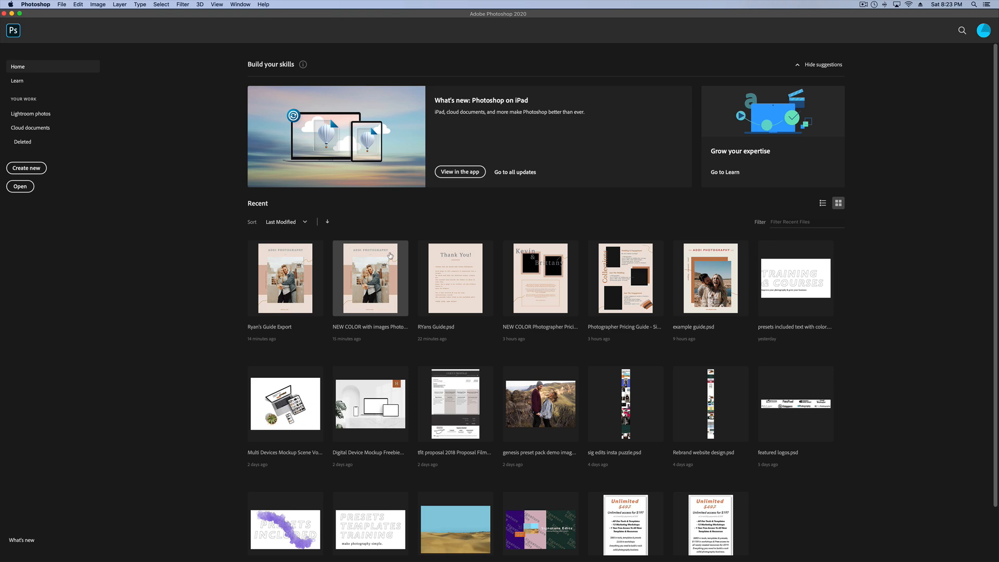
key("ctrl+Right")
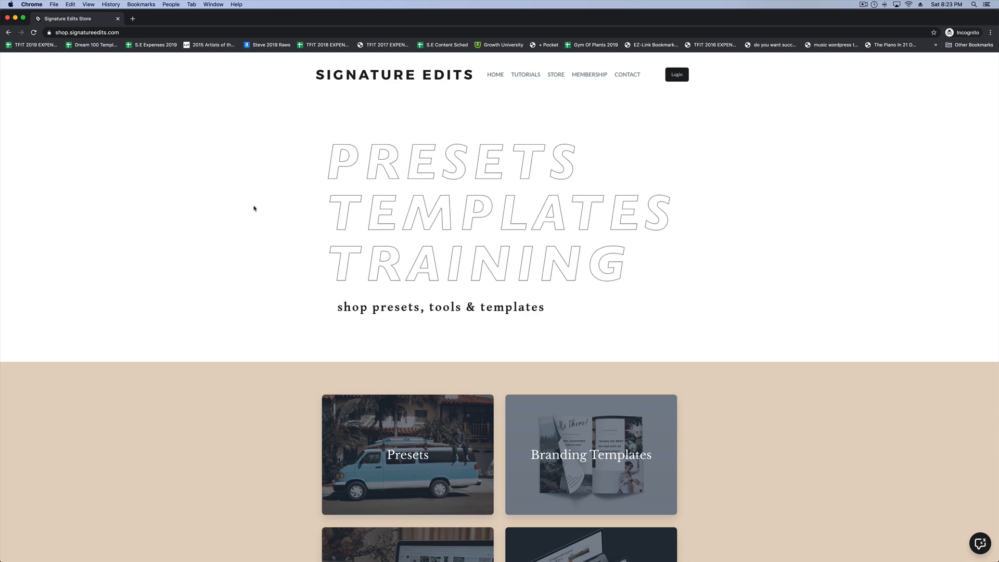
scroll(139, 380, "down", 20)
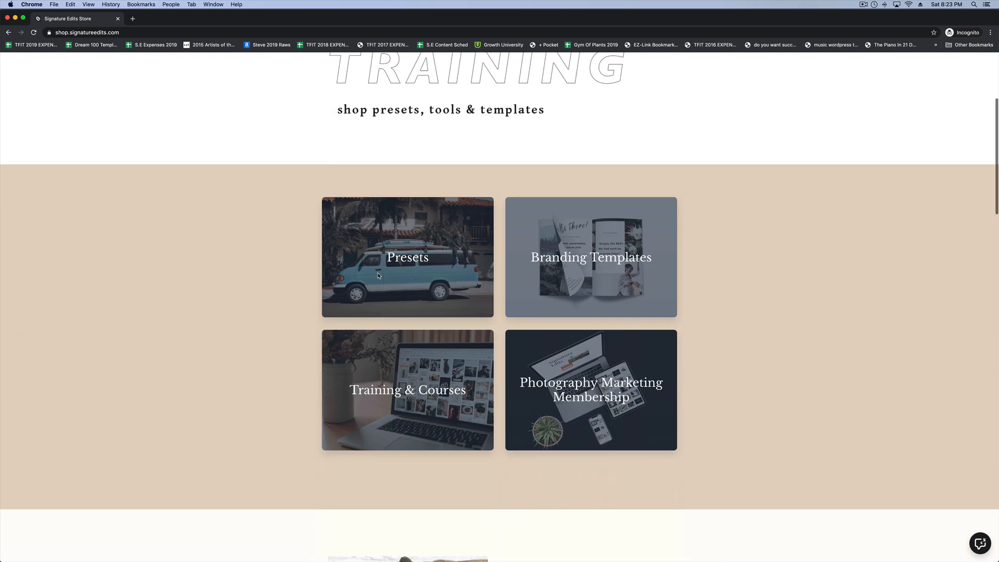
scroll(378, 275, "down", 6)
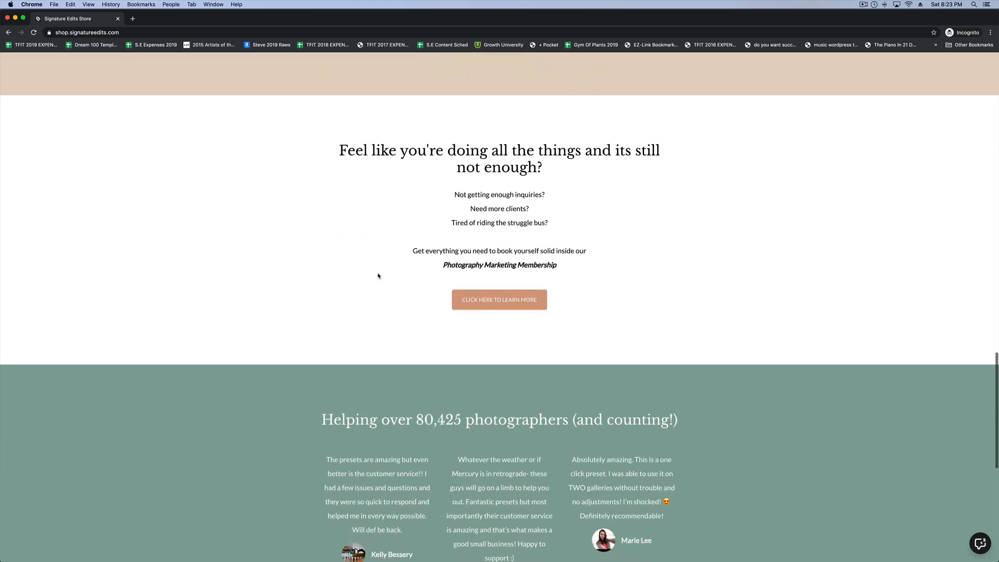
scroll(380, 277, "up", 20)
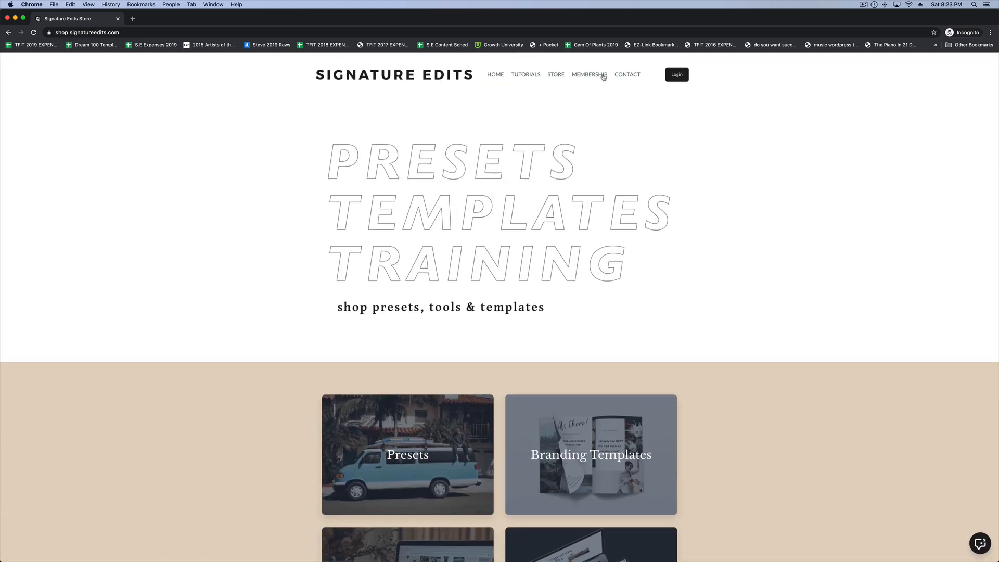
Open the store's Photography Marketing Membership page and read through its benefits down to the Risk Free Guarantee section
left_click(599, 80)
scroll(439, 297, "down", 15)
scroll(440, 298, "down", 15)
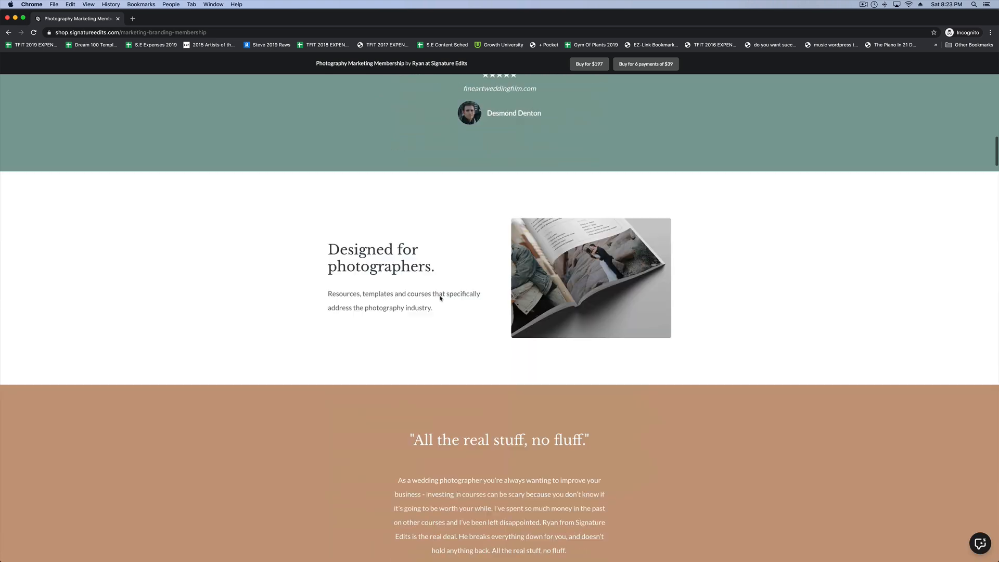
scroll(385, 388, "down", 10)
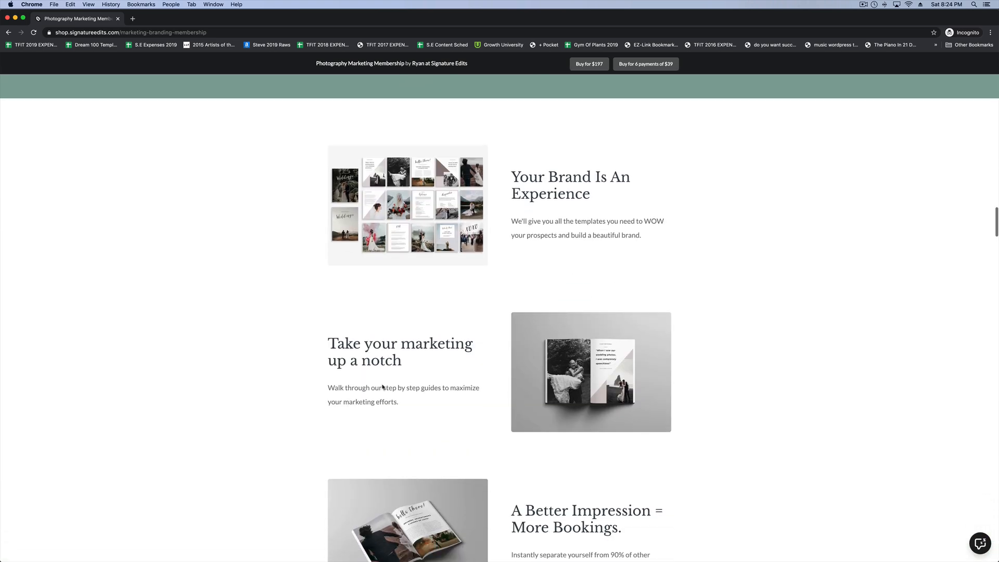
scroll(383, 387, "down", 9)
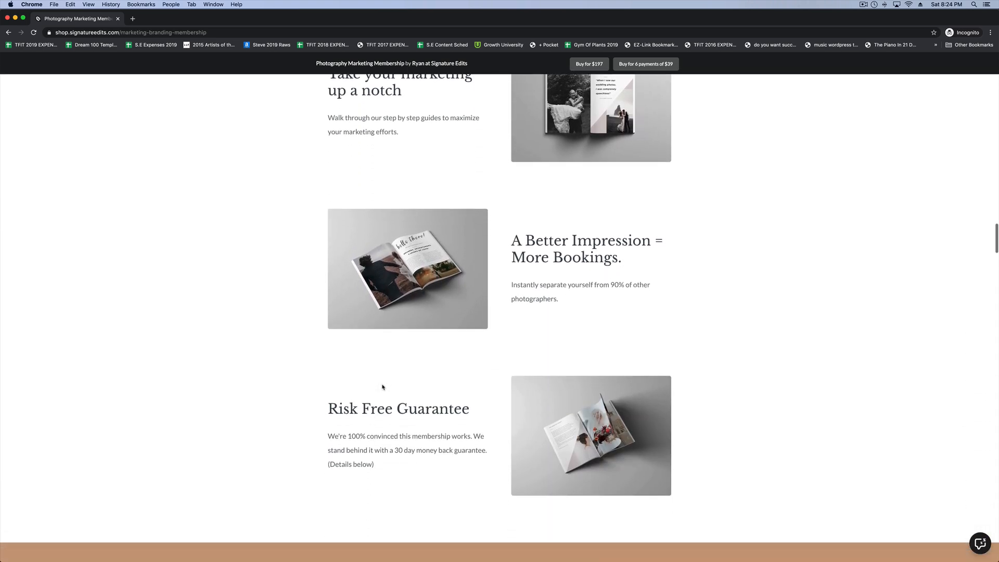